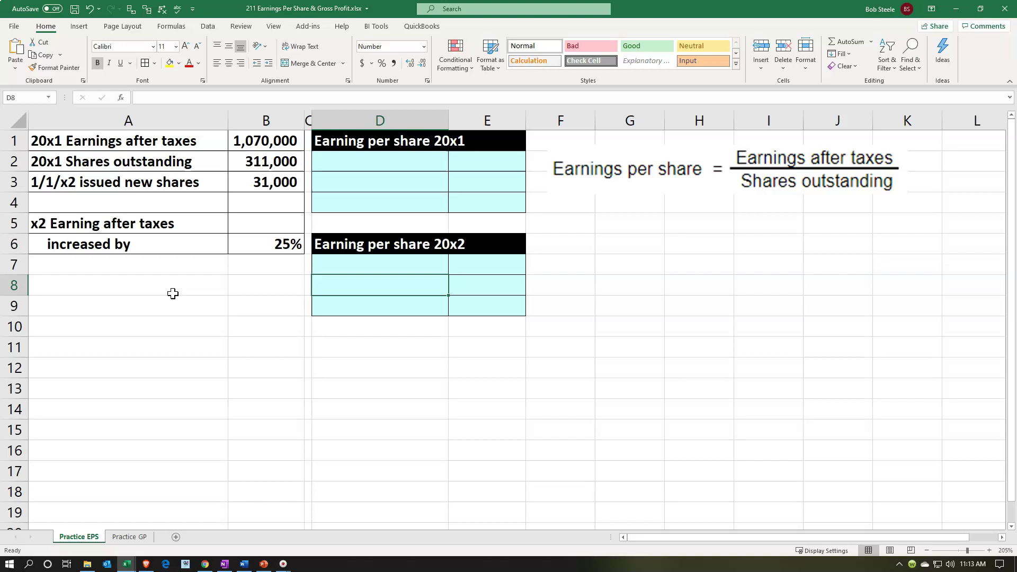
click(173, 293)
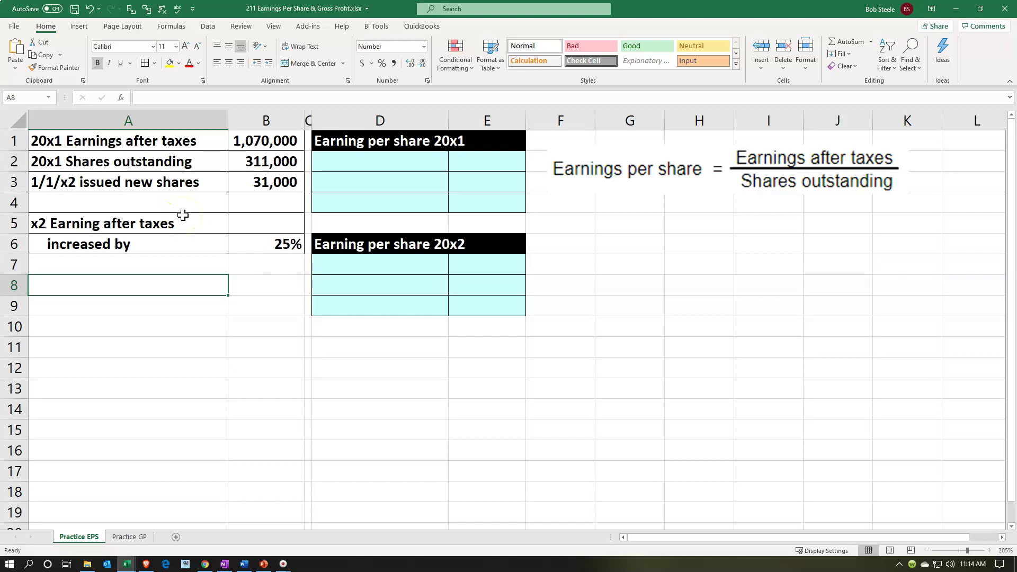
click(381, 145)
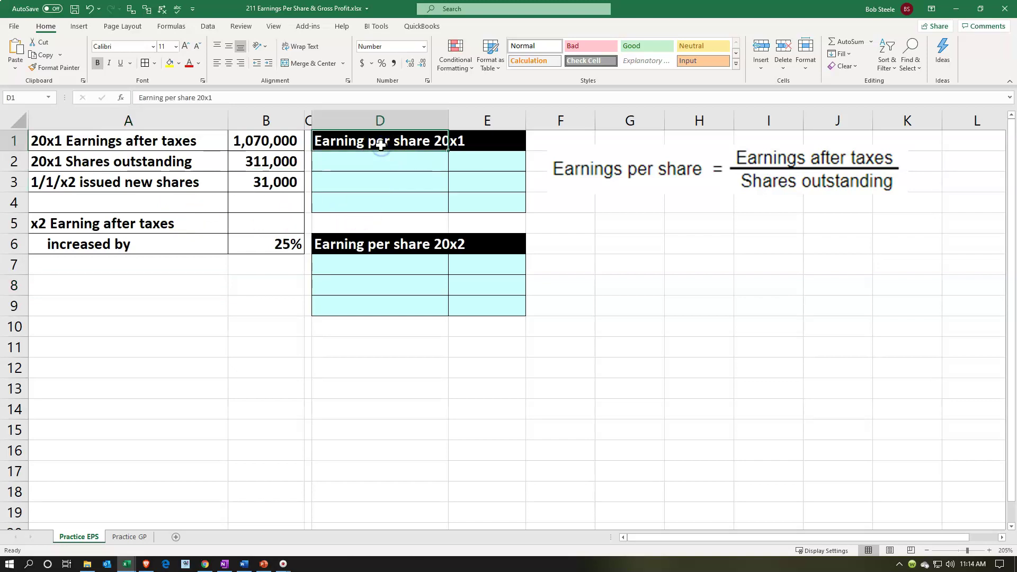
click(370, 241)
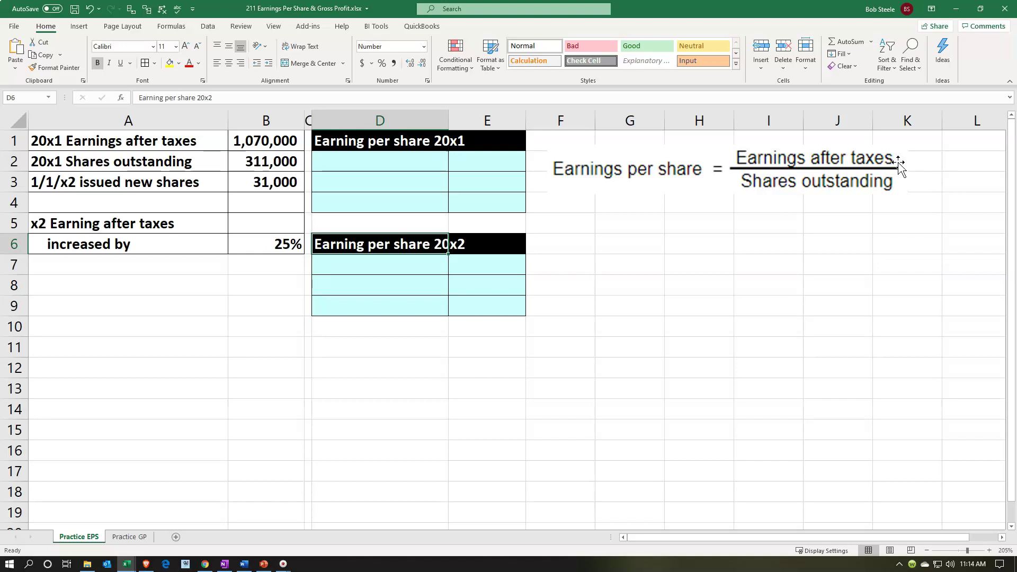
- Link cell D2 in the 20x1 table to the "20x1 Earnings after taxes" label in A1
click(391, 164)
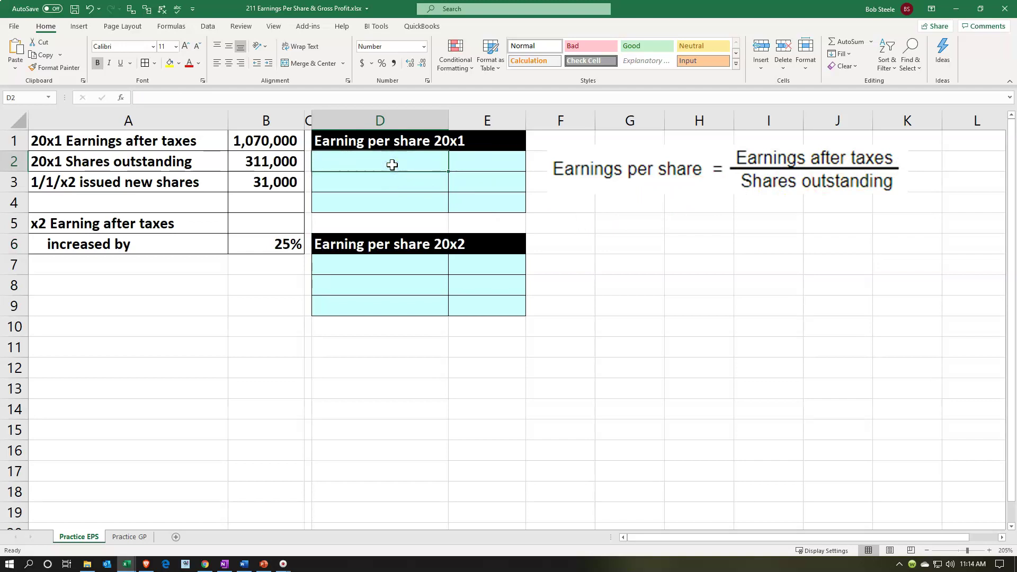
text(=)
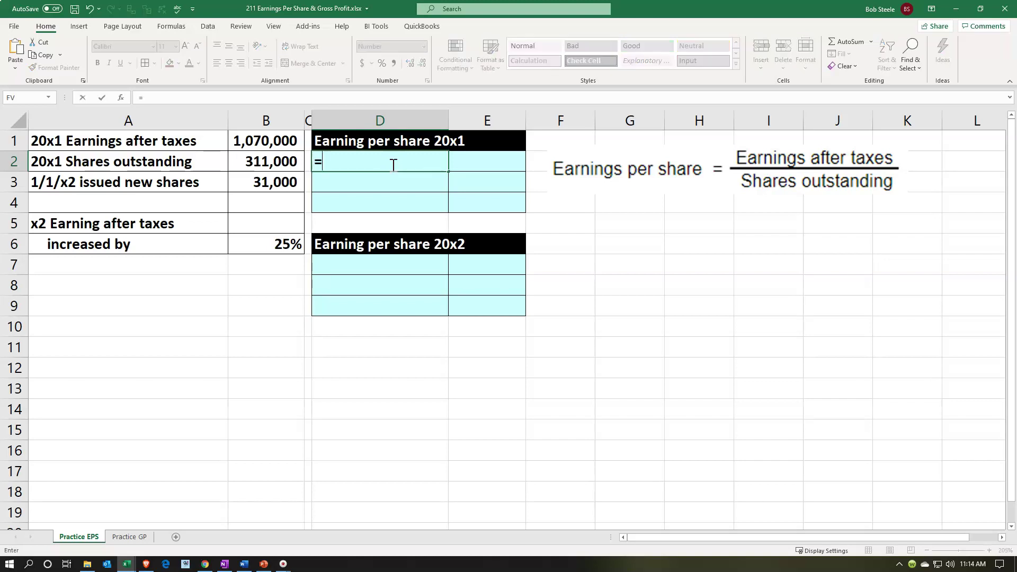
click(242, 164)
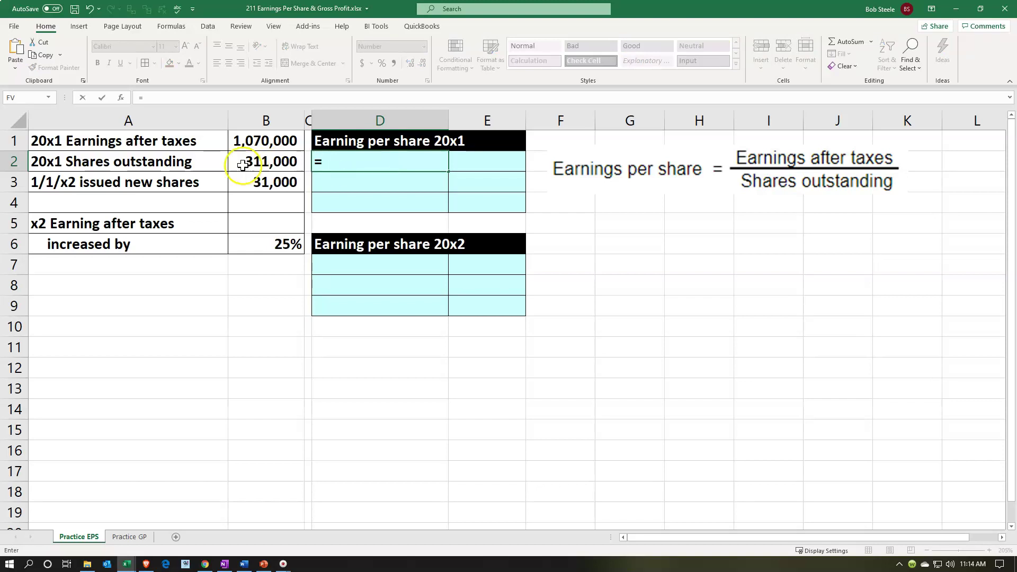
click(203, 153)
click(204, 152)
click(204, 150)
key(Return)
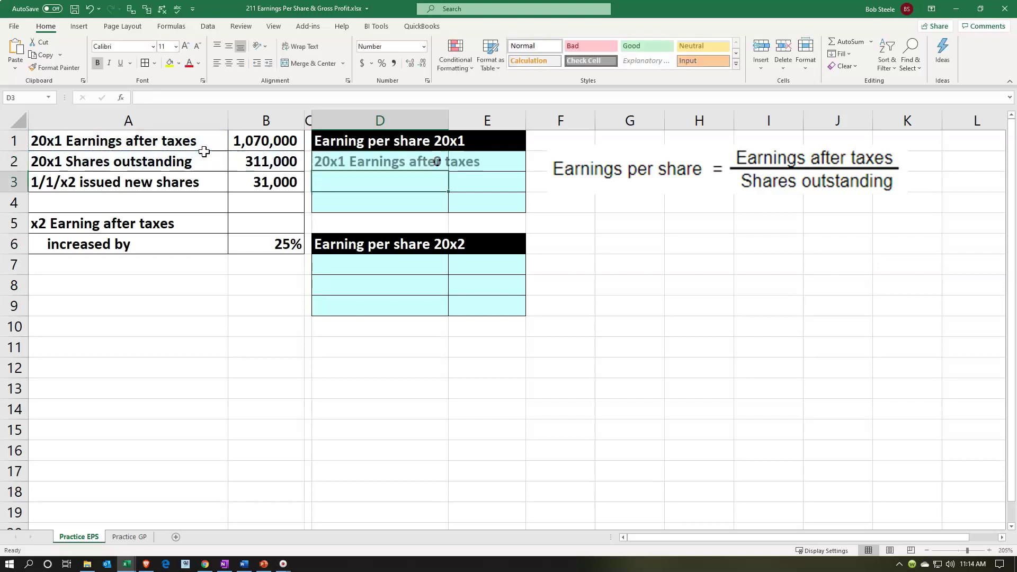
- Link cell E2 to the 20x1 earnings after taxes amount with the formula =B1
key(Right)
key(Up)
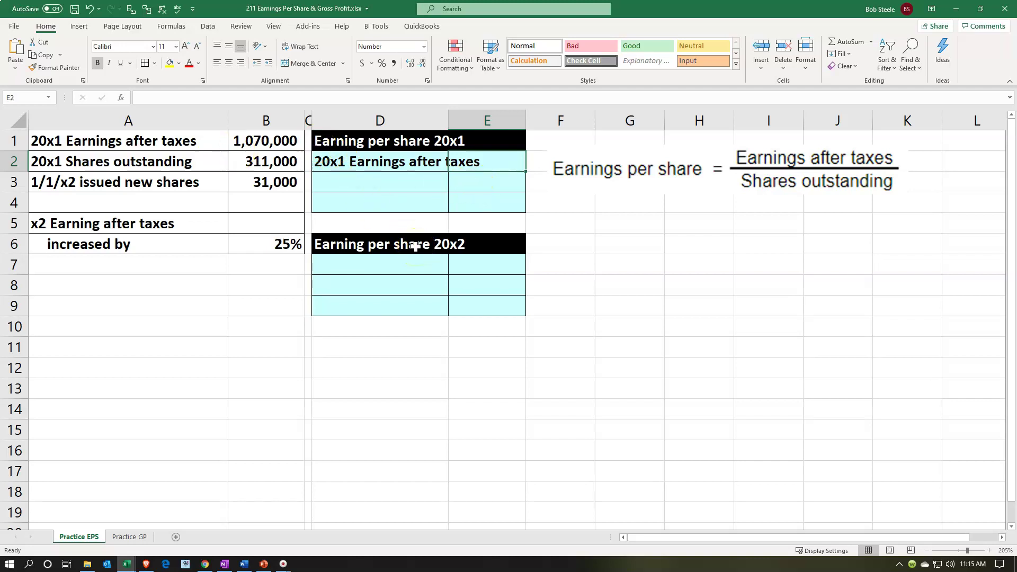
text(=)
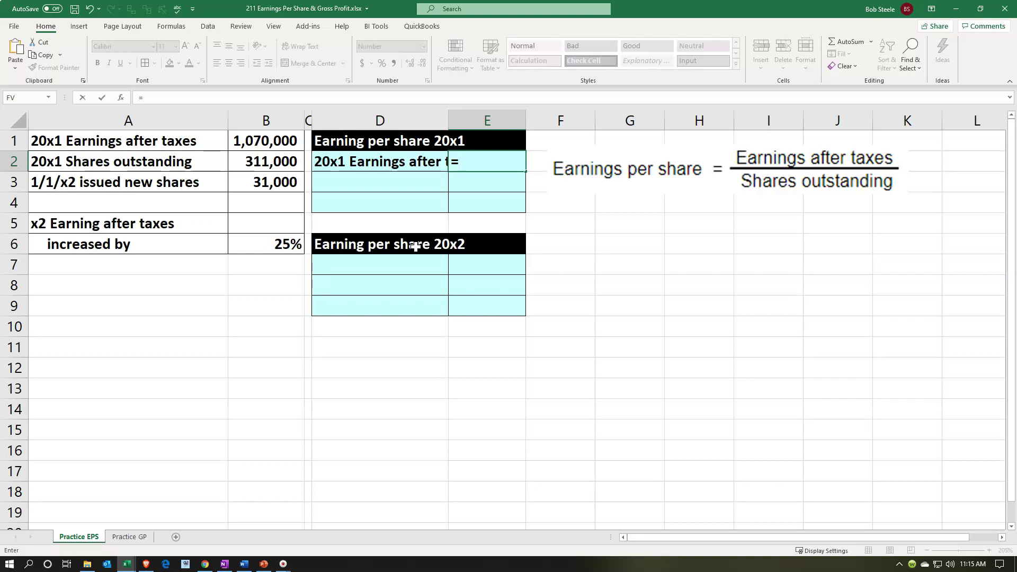
key(Left)
key(Left)
key(Left)
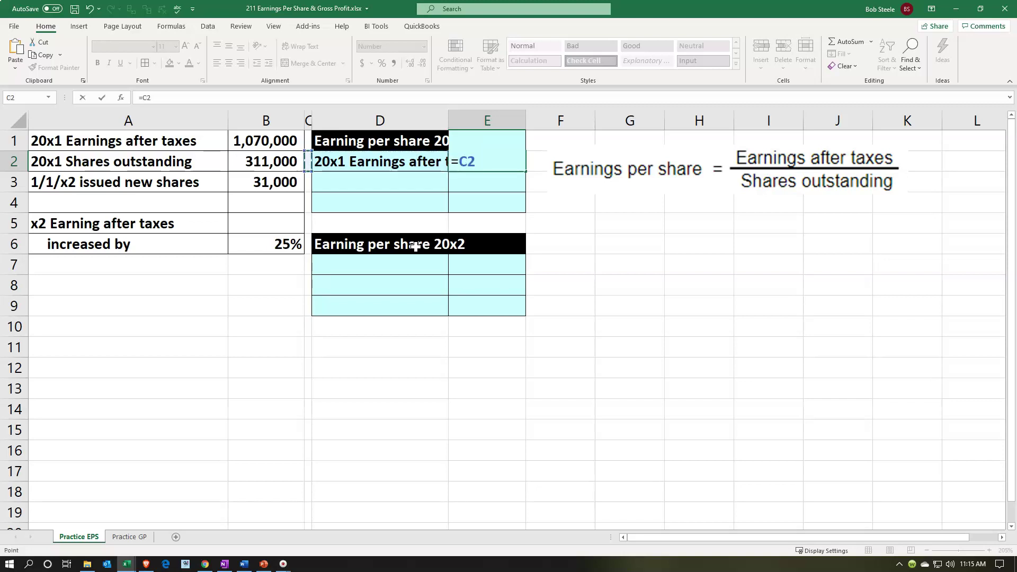
key(Up)
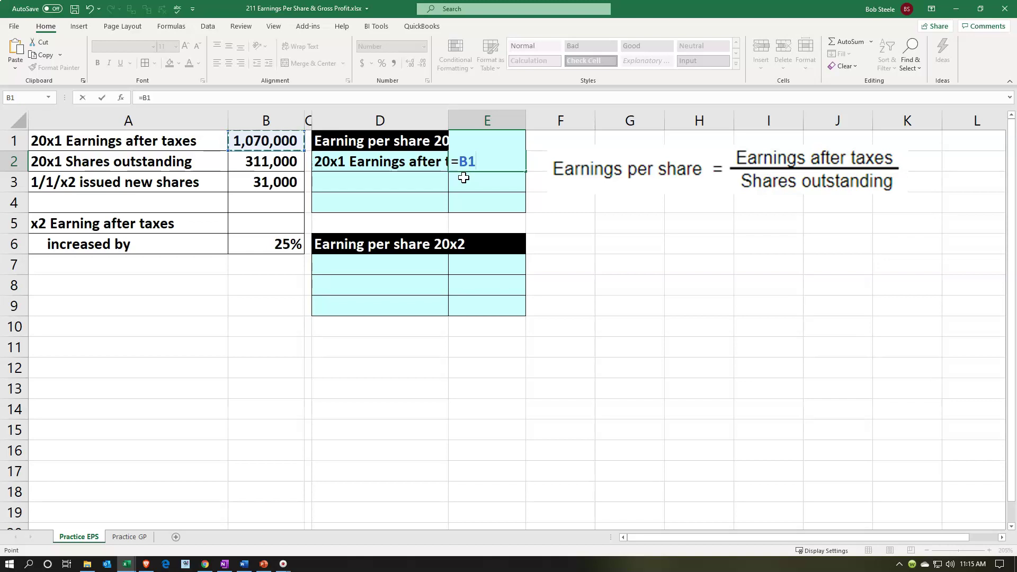
key(Return)
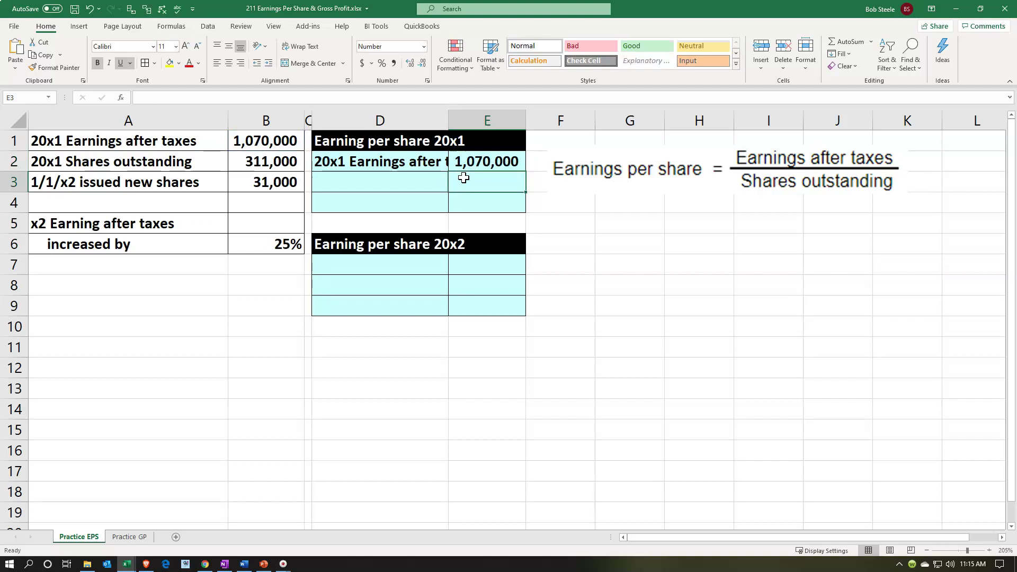
- Link cell D3 to the "20x1 Shares outstanding" label with the formula =A2
key(Left)
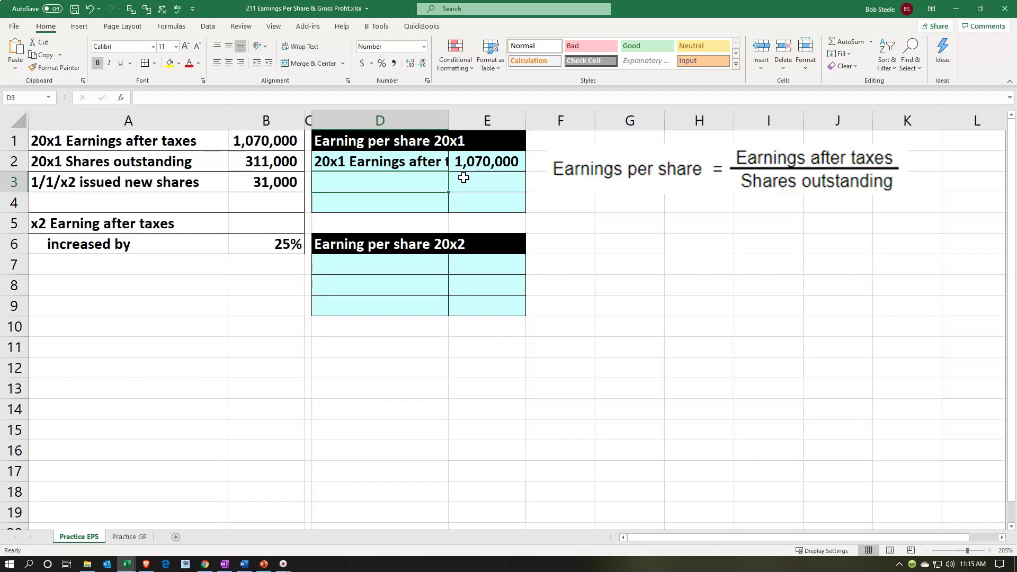
text(=)
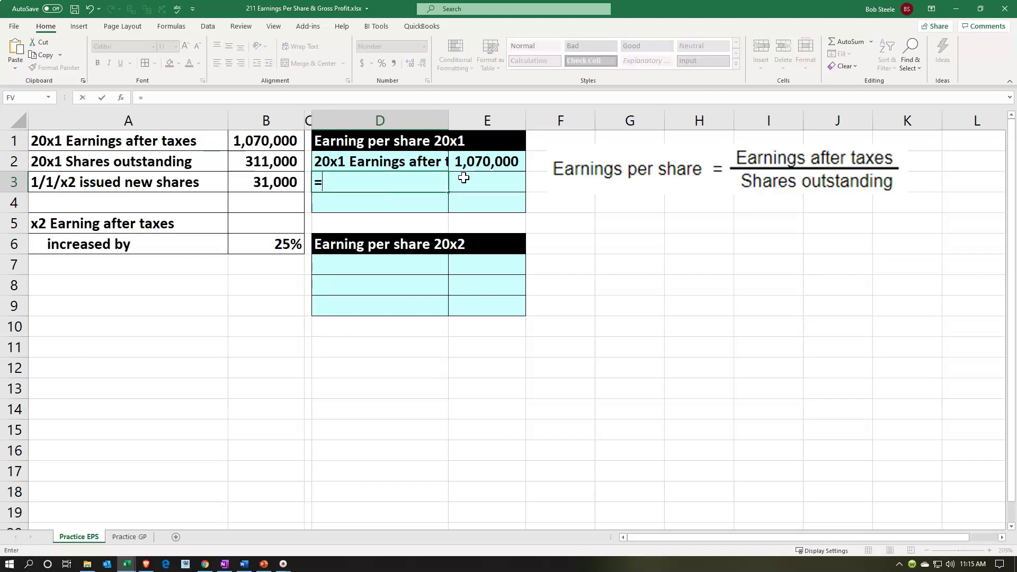
key(Left)
key(Left)
key(Left)
key(Up)
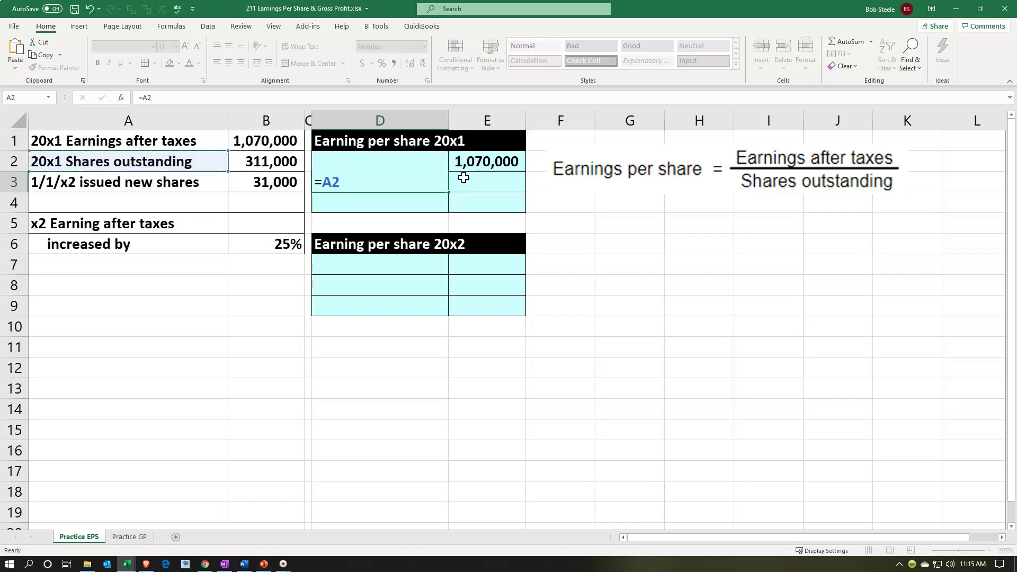
key(Return)
- Link cell E3 to the 20x1 shares outstanding amount with the formula =B2
click(464, 178)
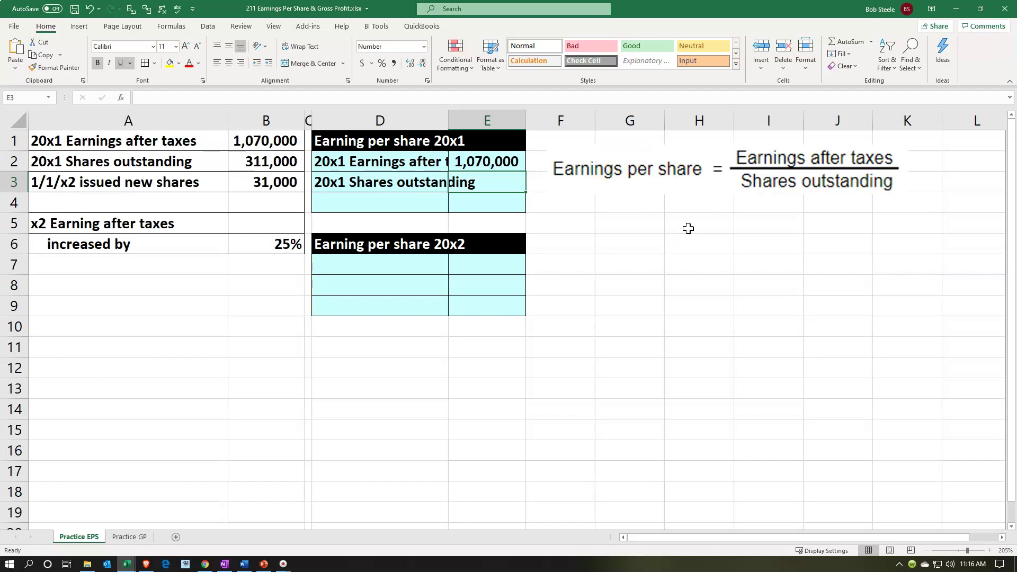
text(=)
key(Up)
key(Left)
key(Left)
key(Left)
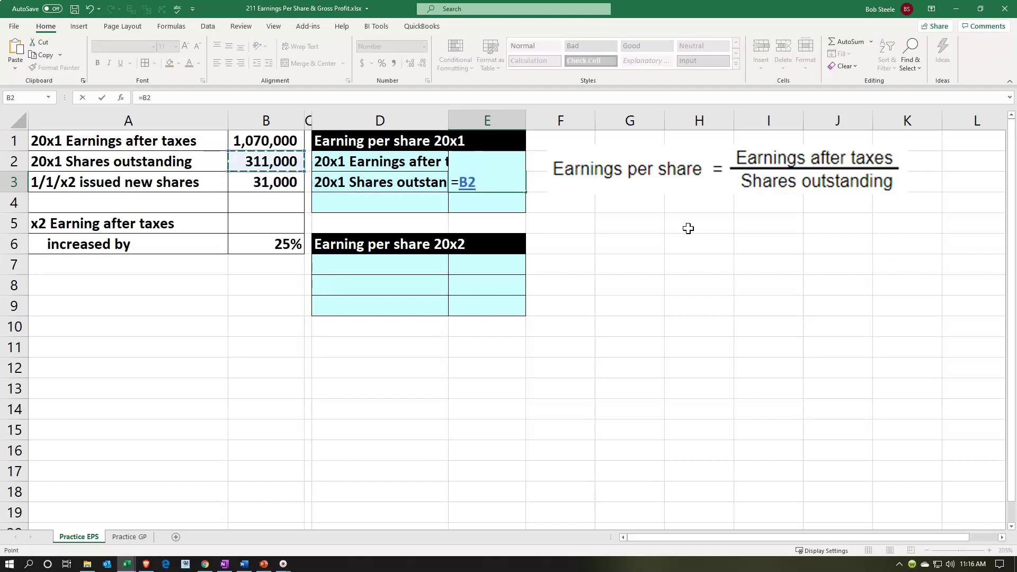
key(Return)
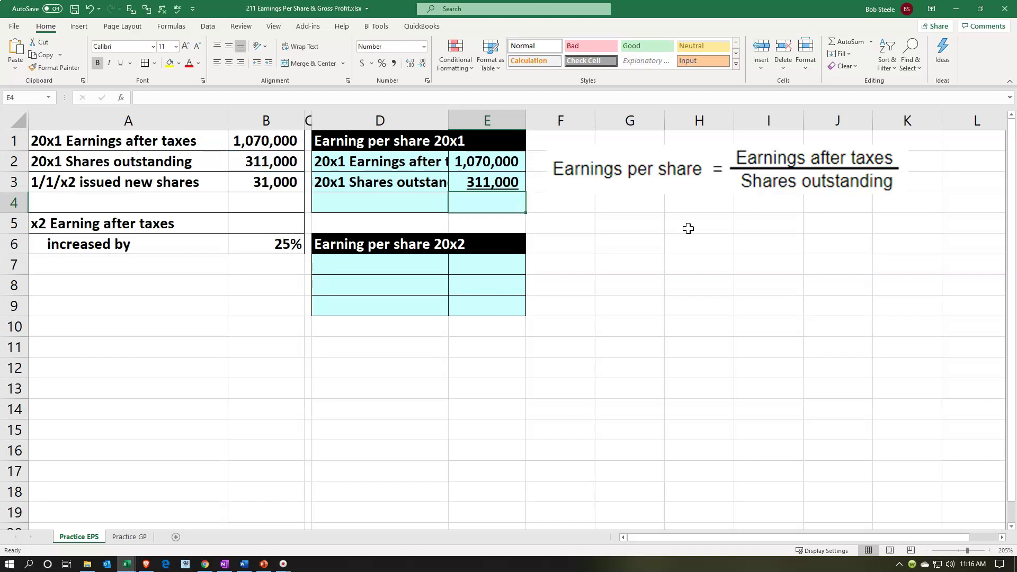
key(Up)
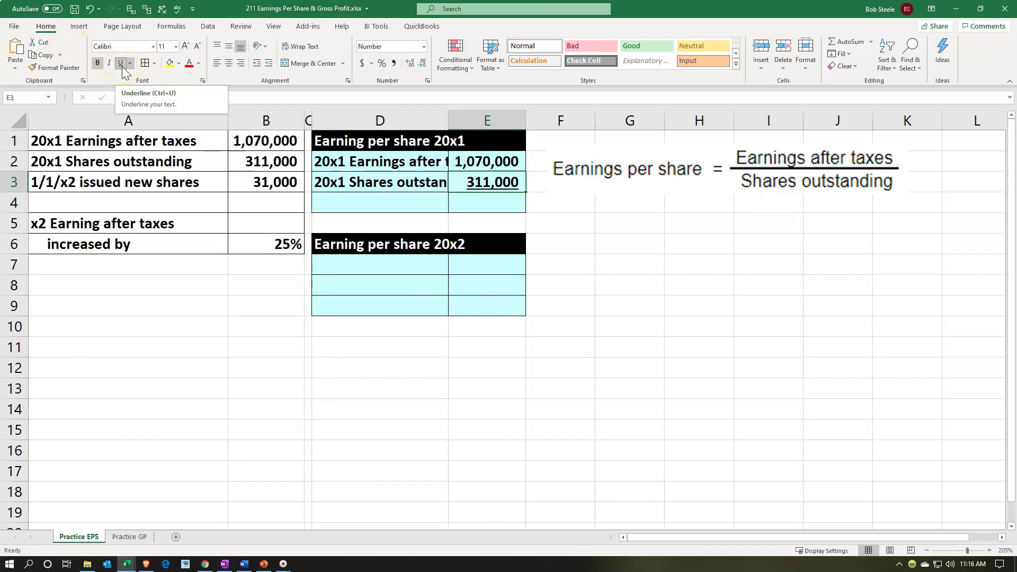
- Calculate the 20x1 earnings per share in E4 with the formula =E2/E3 and check its cell references
click(497, 203)
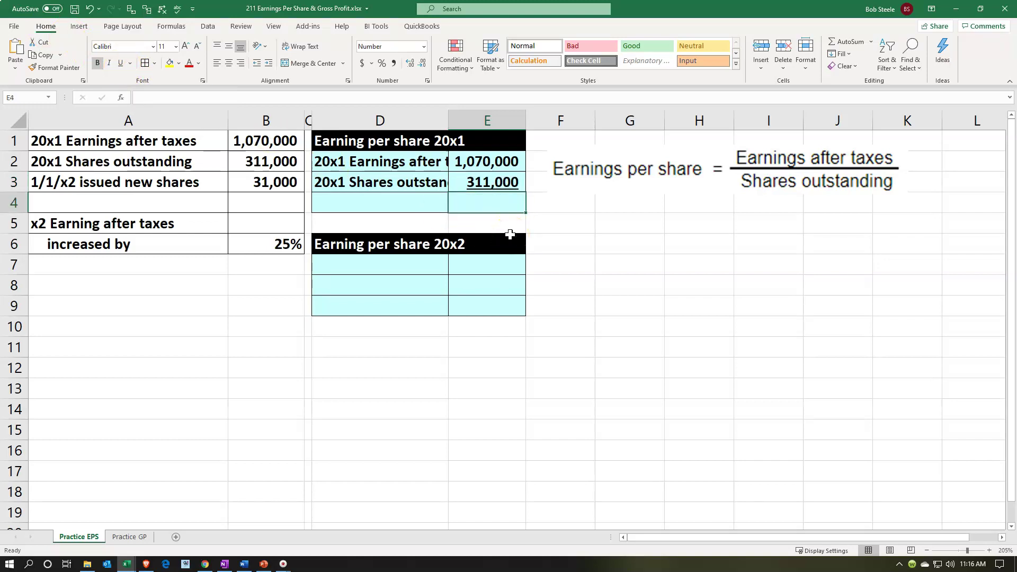
text(=)
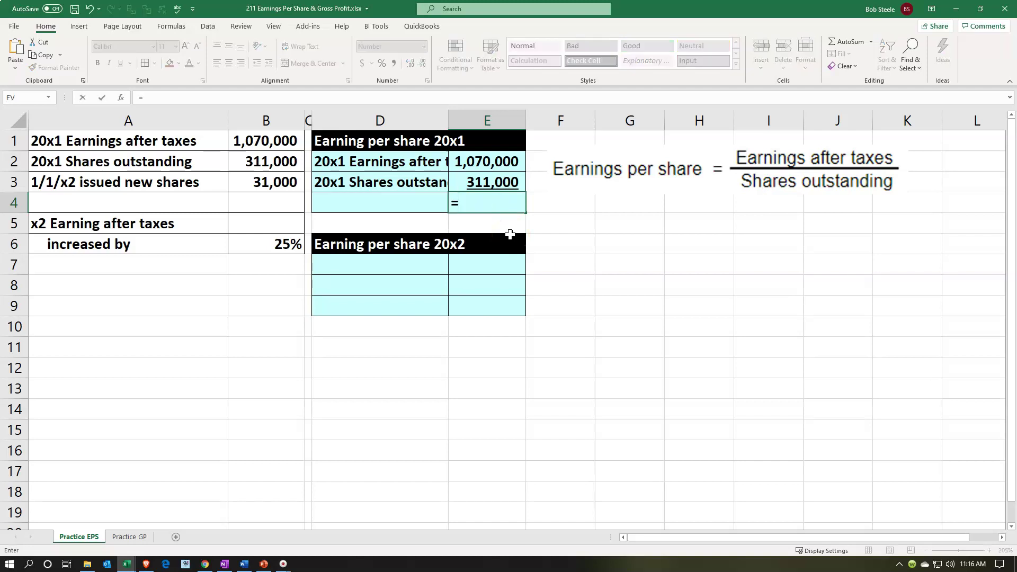
click(490, 161)
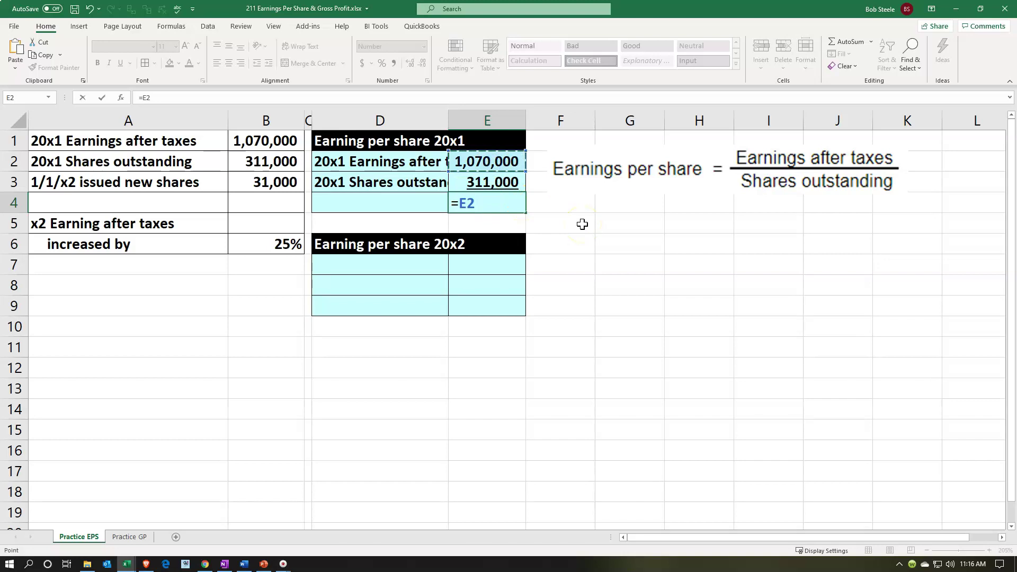
text(/)
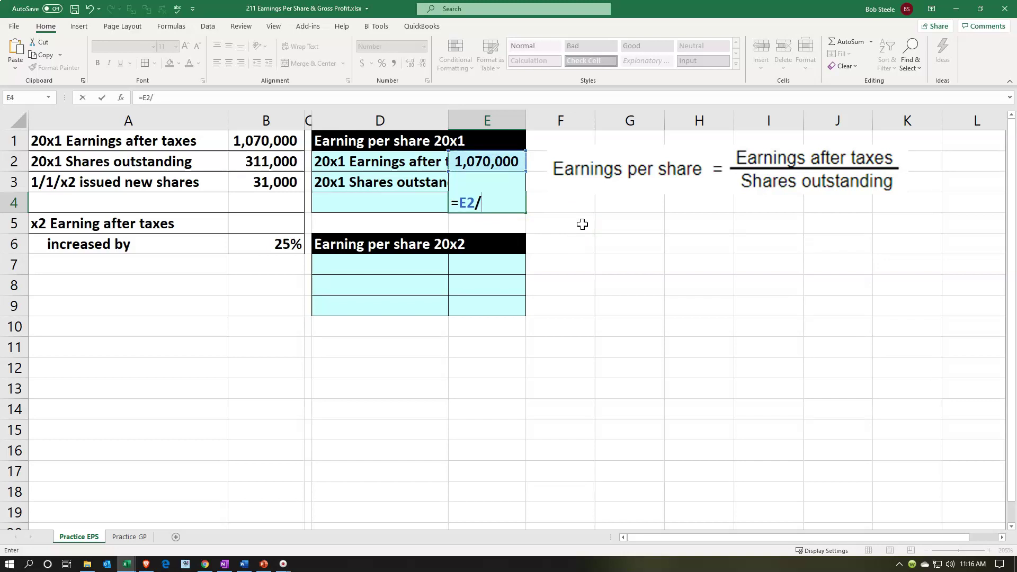
key(Up)
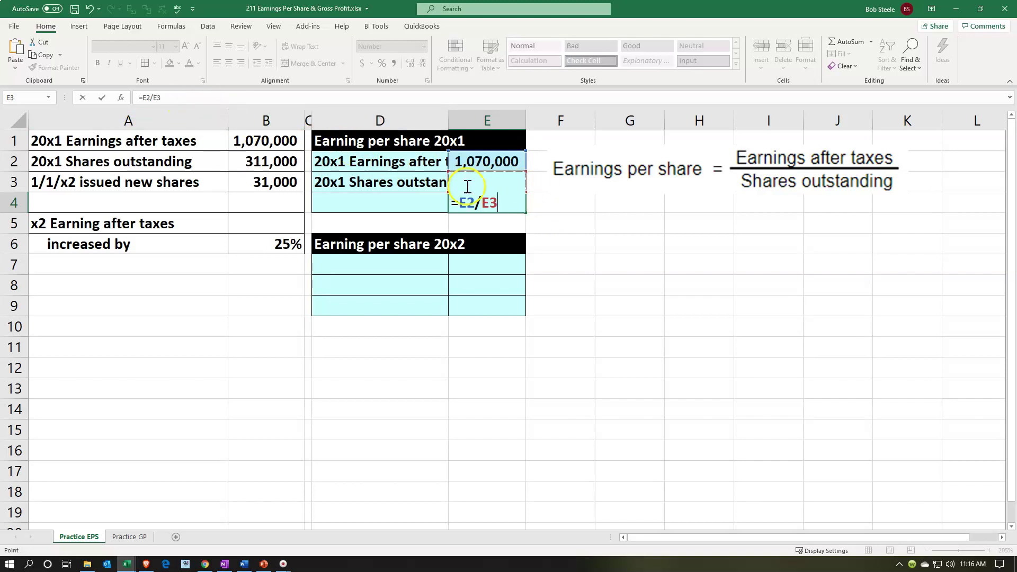
key(ctrl+Return)
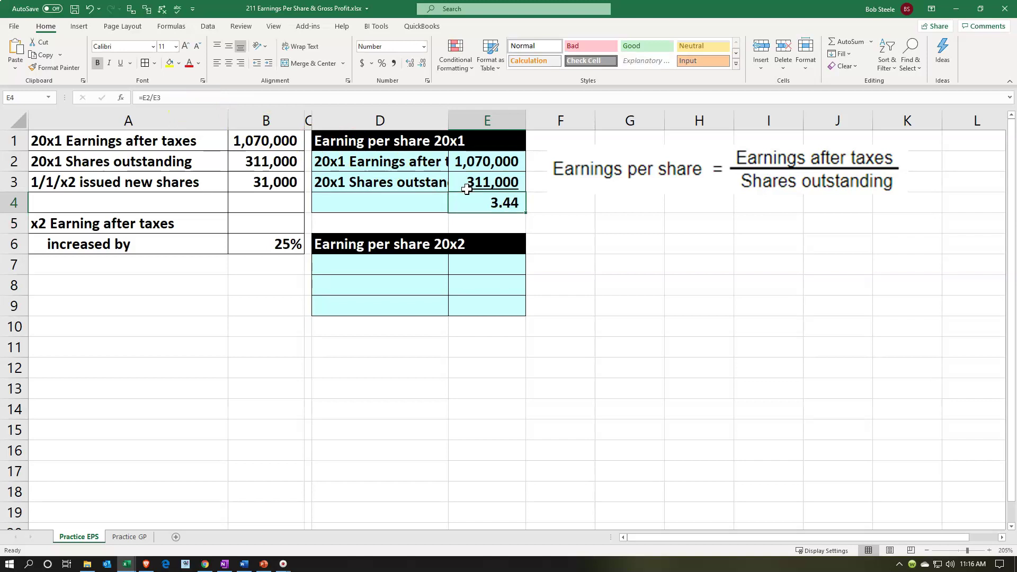
double_click(477, 204)
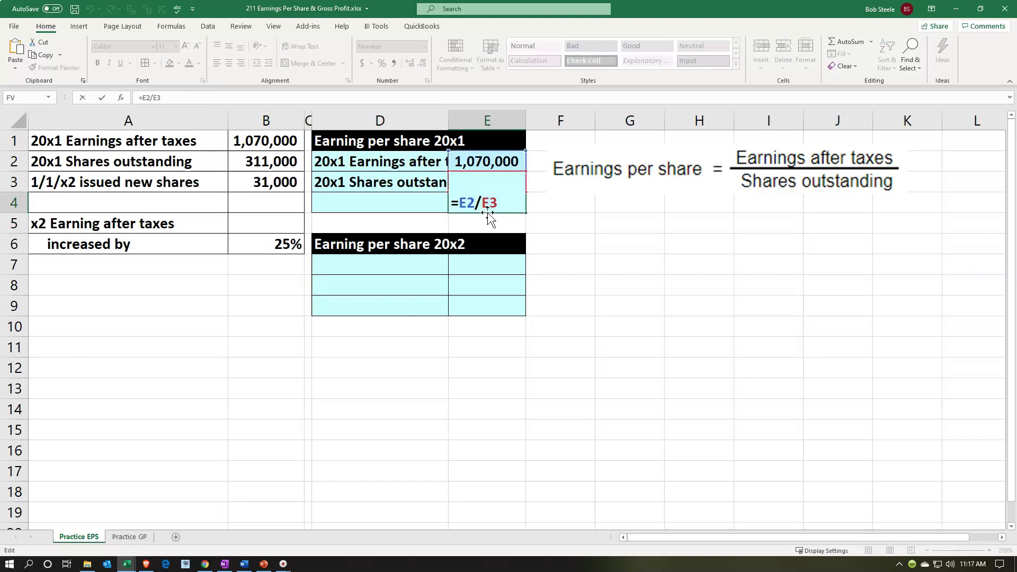
key(Return)
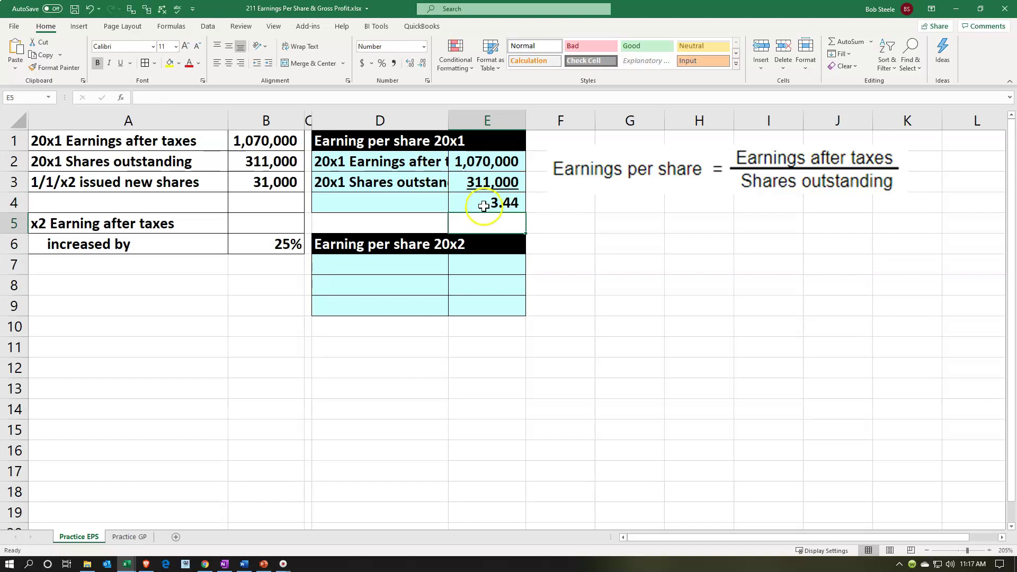
click(483, 204)
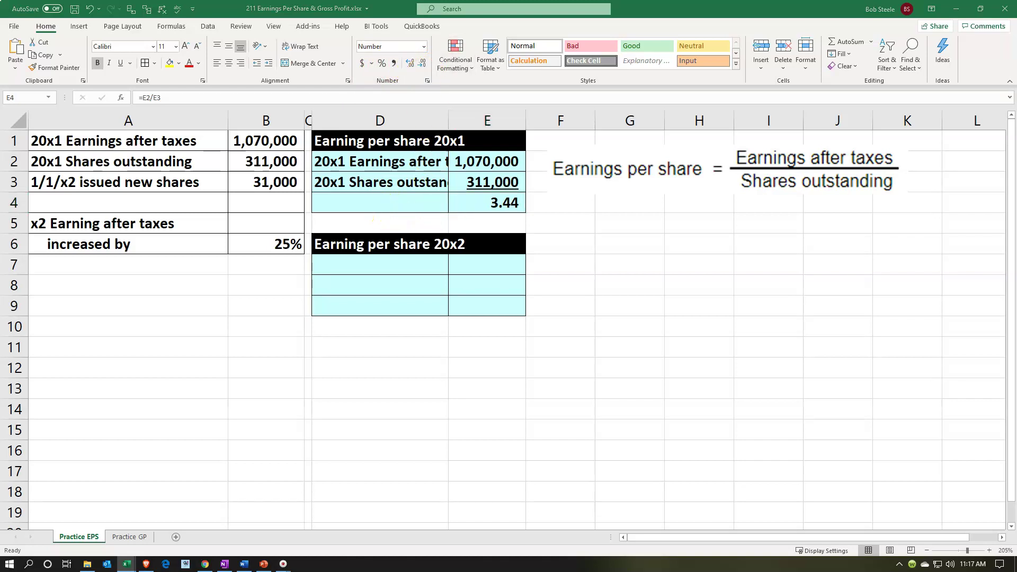
- Paste the label "Earnings per share" into cell D4 of the 20x1 table
click(342, 201)
key(ctrl+v)
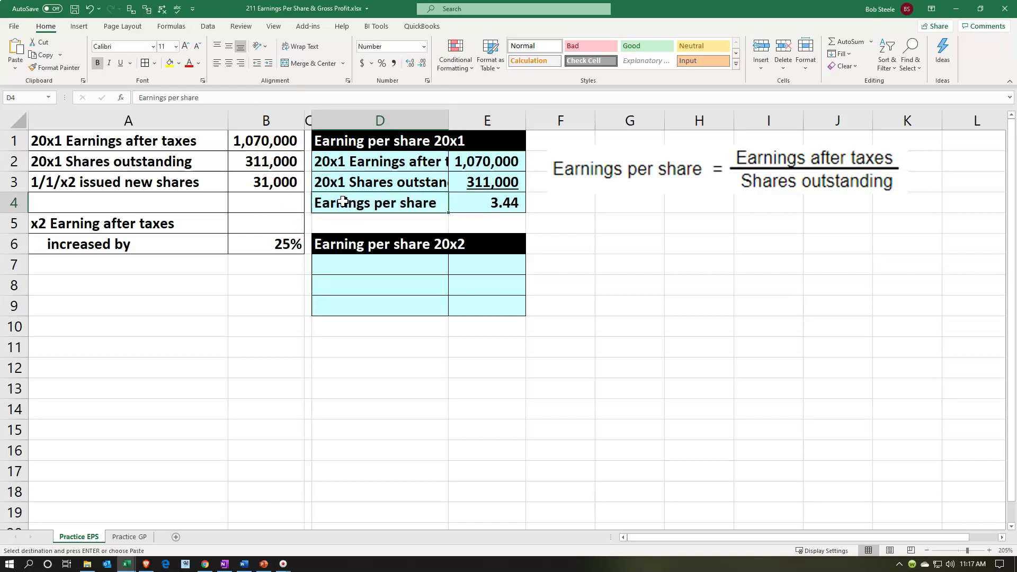
drag(344, 265, 487, 306)
click(392, 346)
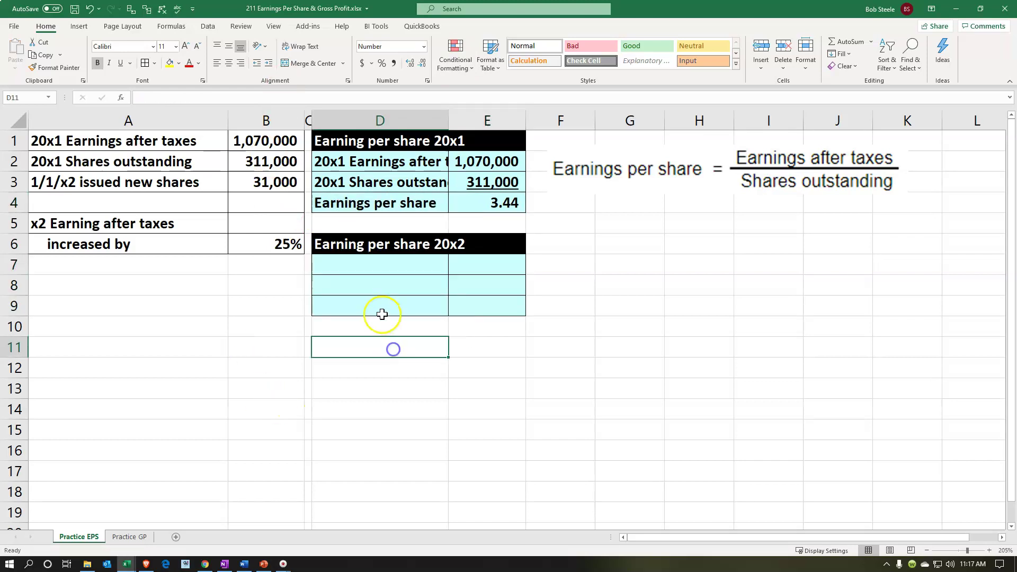
- Paste the label "Earnings after taxes" into cell D7 as the first line of the 20x2 table
click(369, 265)
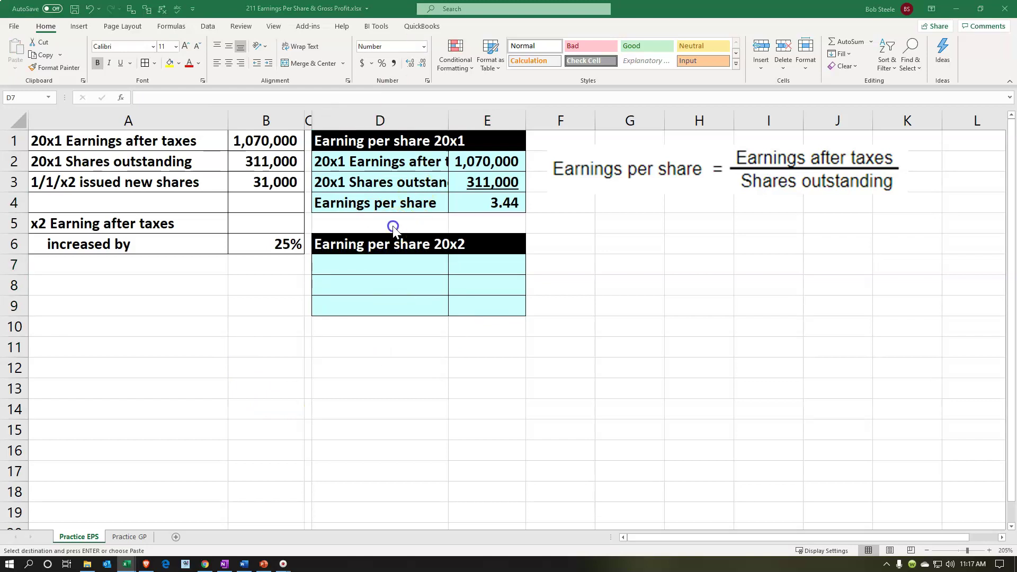
click(395, 265)
key(ctrl+v)
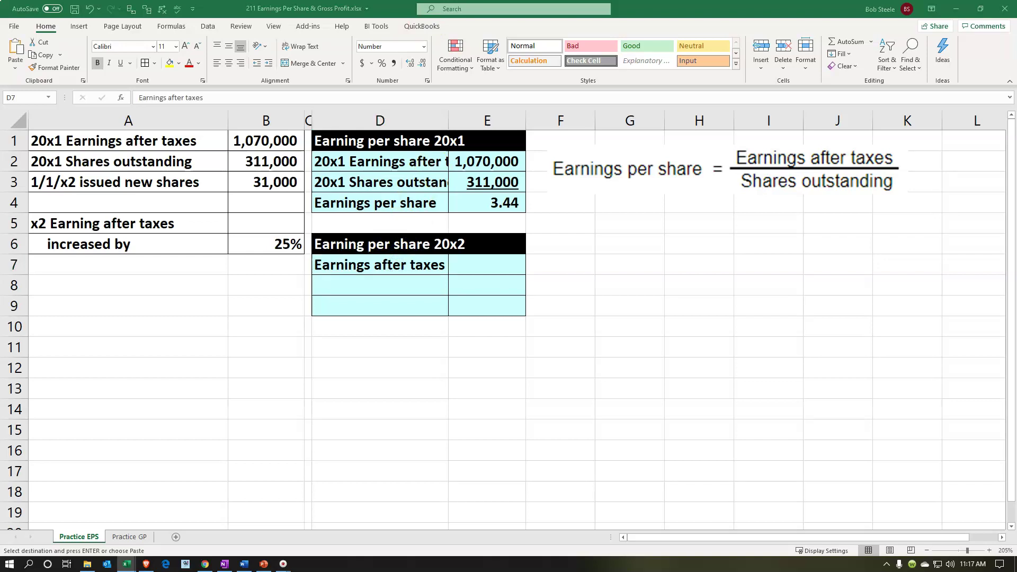
key(F2)
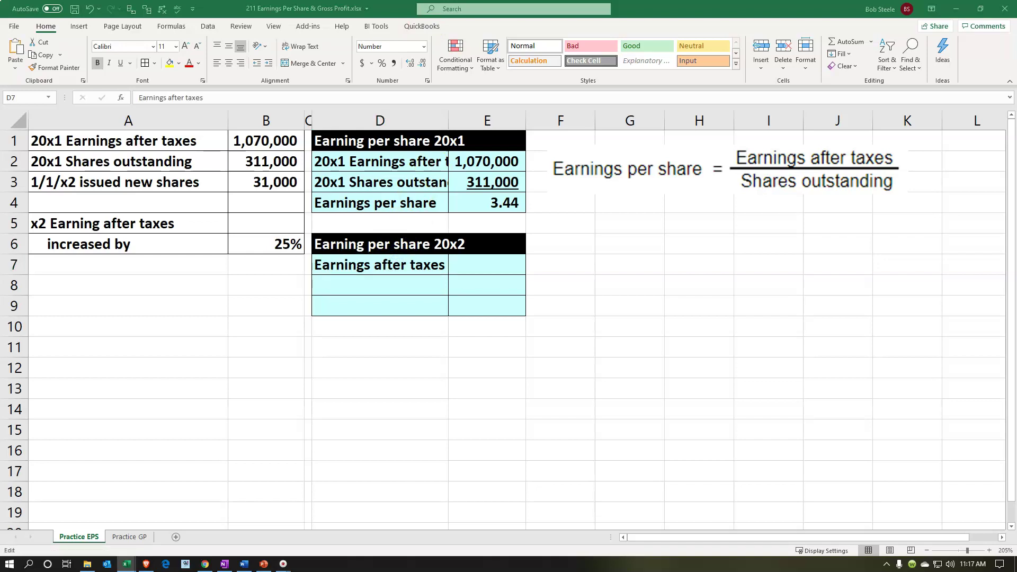
key(Escape)
- Enter the 20x1 earnings amount 1,070,000 in cell G6 to start a side calculation beside the 20x2 table
click(492, 267)
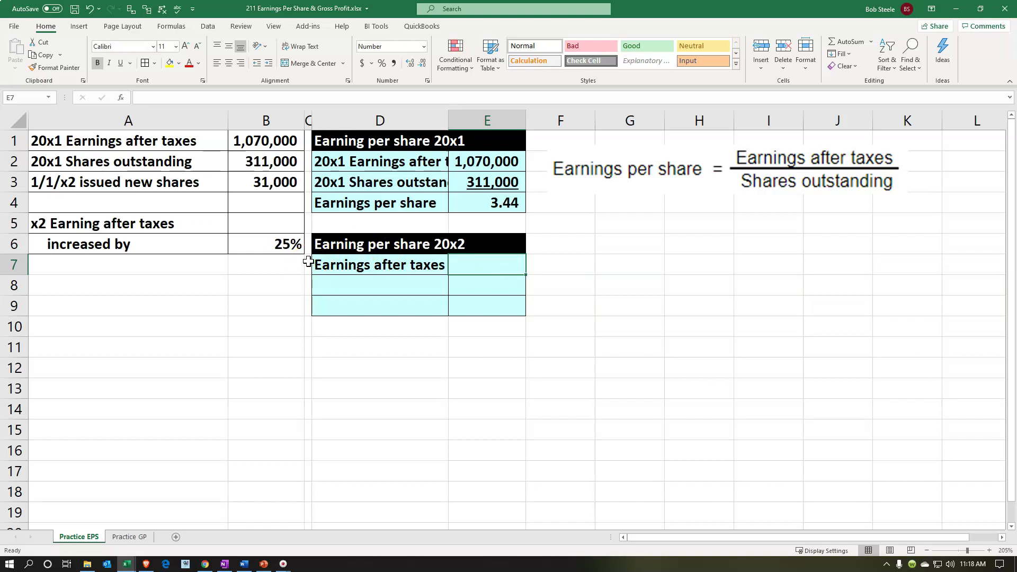
key(Right)
key(Right)
key(Up)
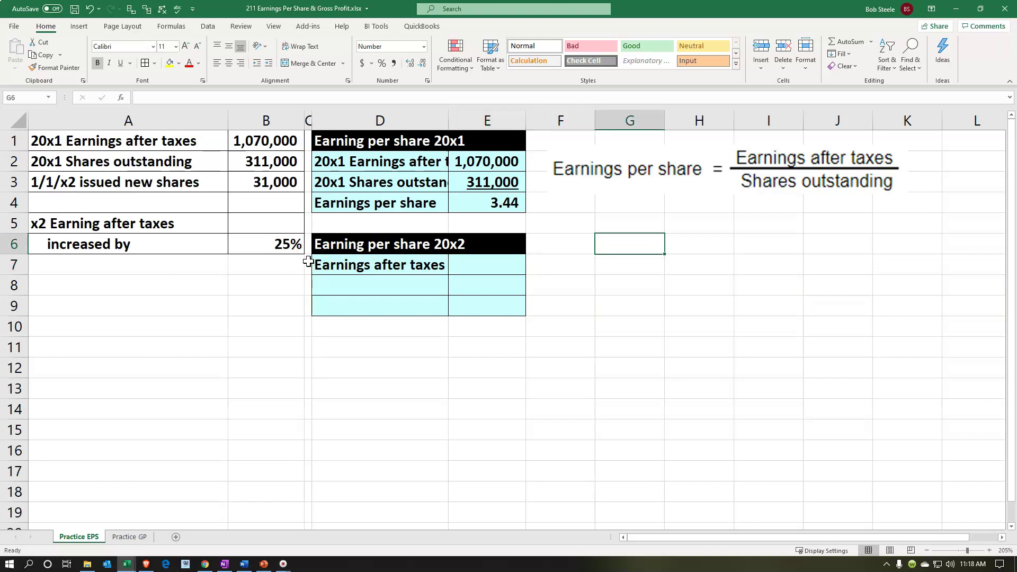
text(1,070,000)
key(Return)
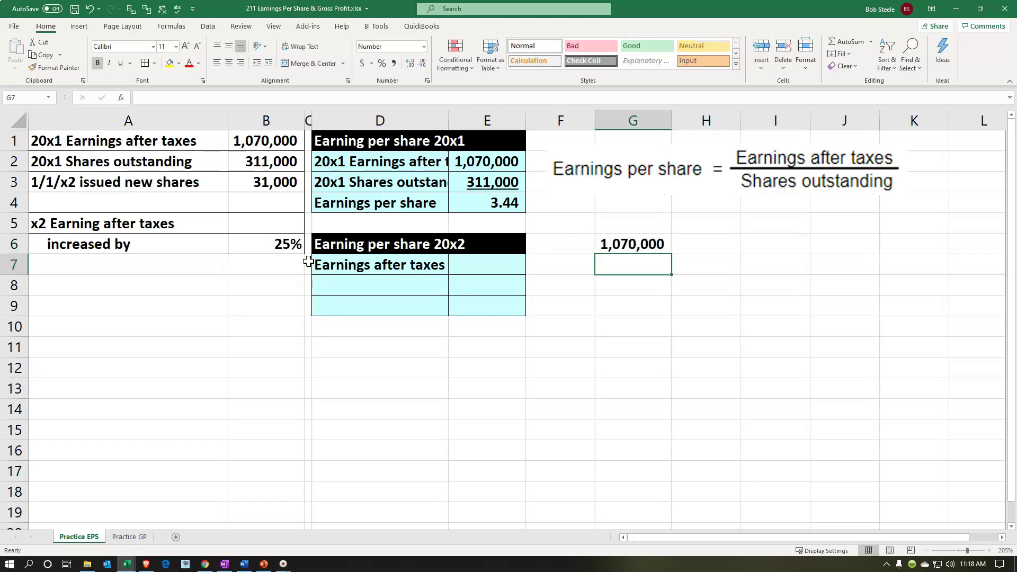
- Enter the growth rate .25 in cell G7 and display it with two decimal places
text(.25)
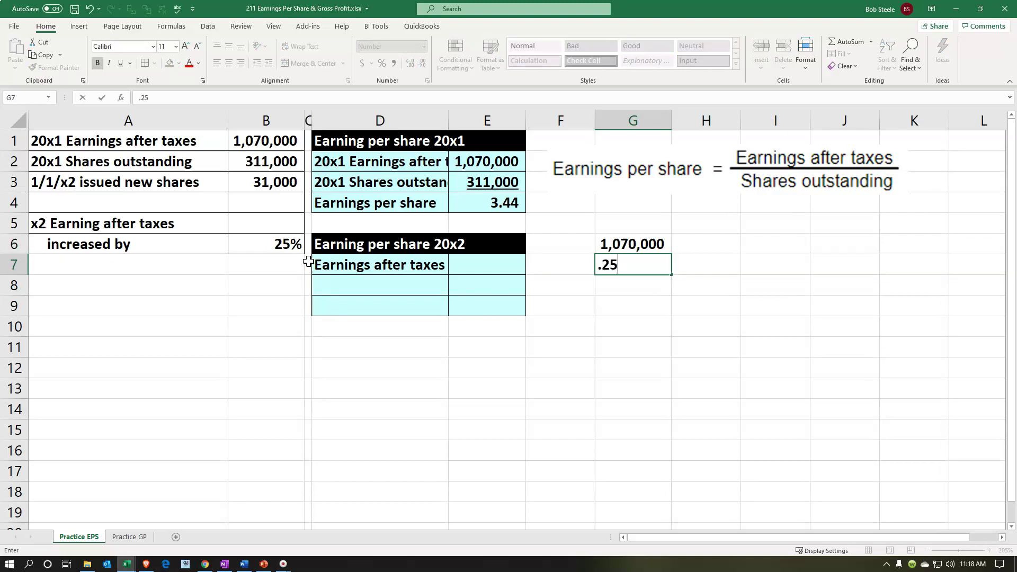
key(Return)
key(Up)
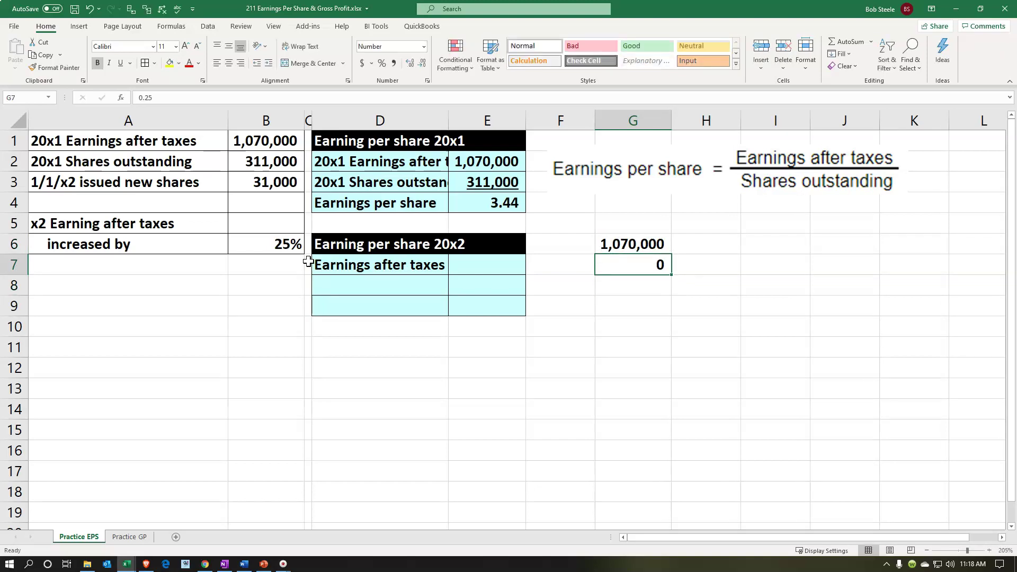
click(409, 64)
click(409, 64)
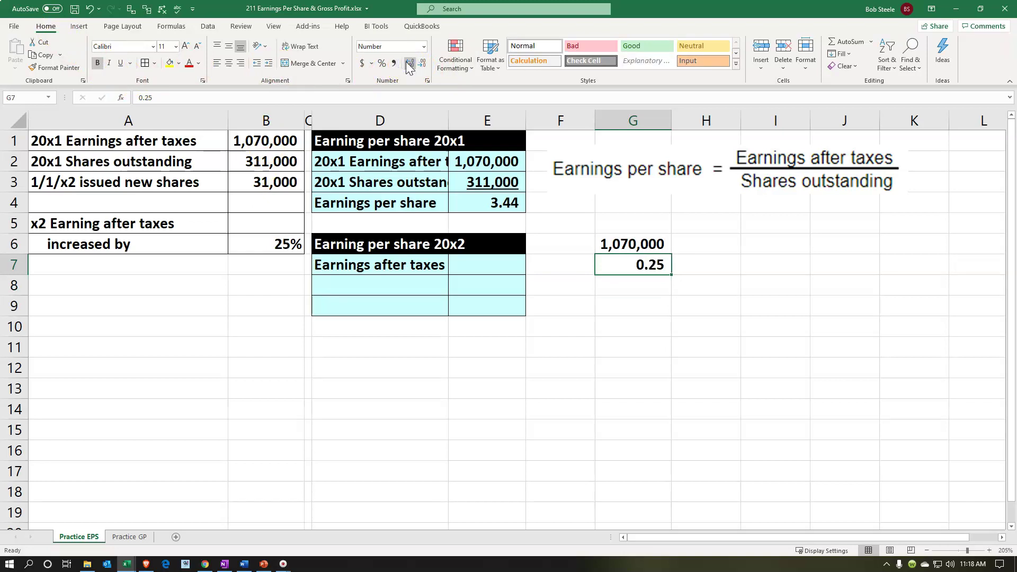
- Calculate the earnings increase in cell G8 by multiplying the rate in G7 by the earnings in G6
click(658, 286)
text(=)
key(Up)
key(Up)
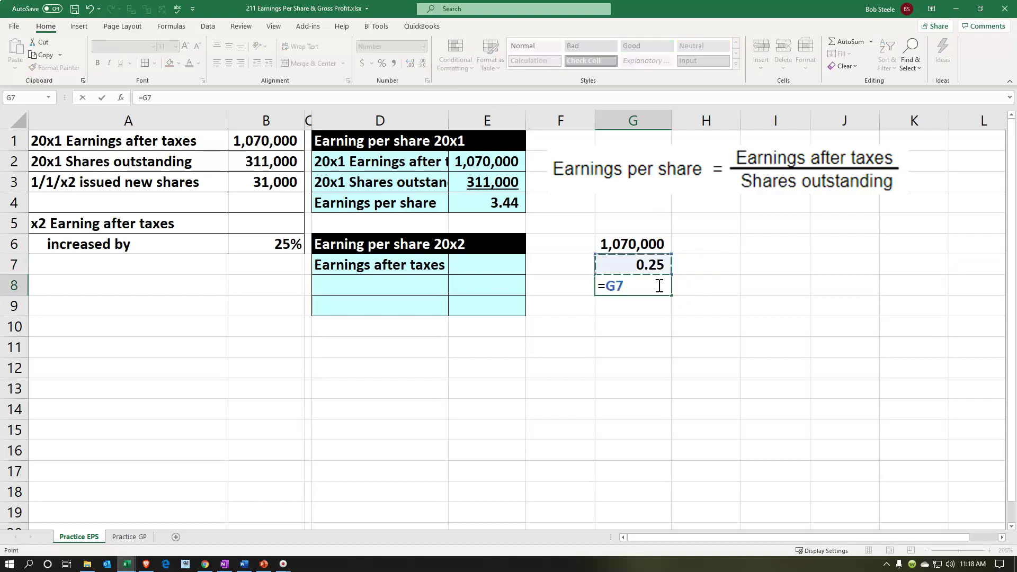
text(*)
key(Up)
key(Return)
- Calculate the increased earnings in cell G9 by adding the increase in G8 to the original amount with =G6+G8
click(656, 316)
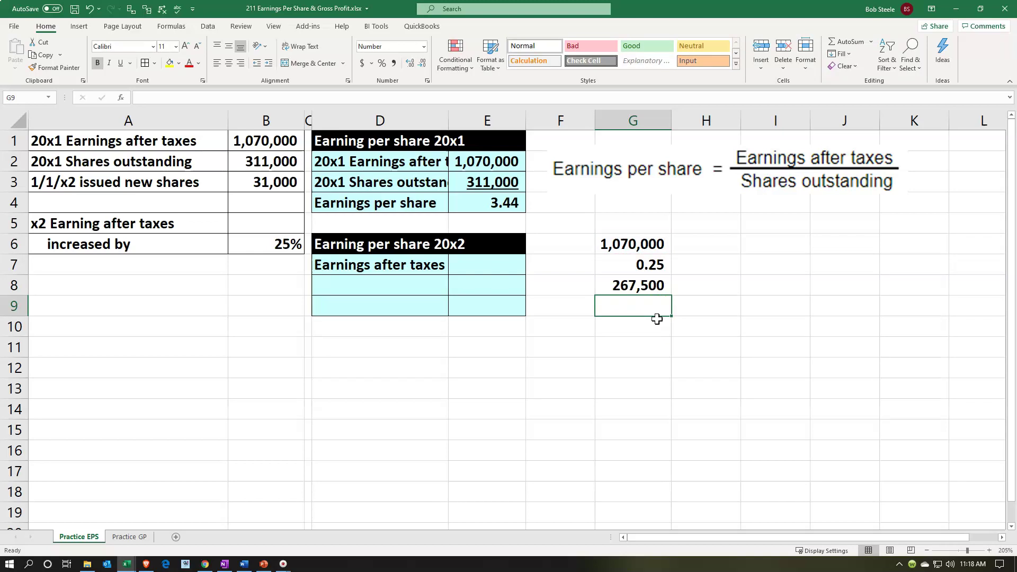
text(=)
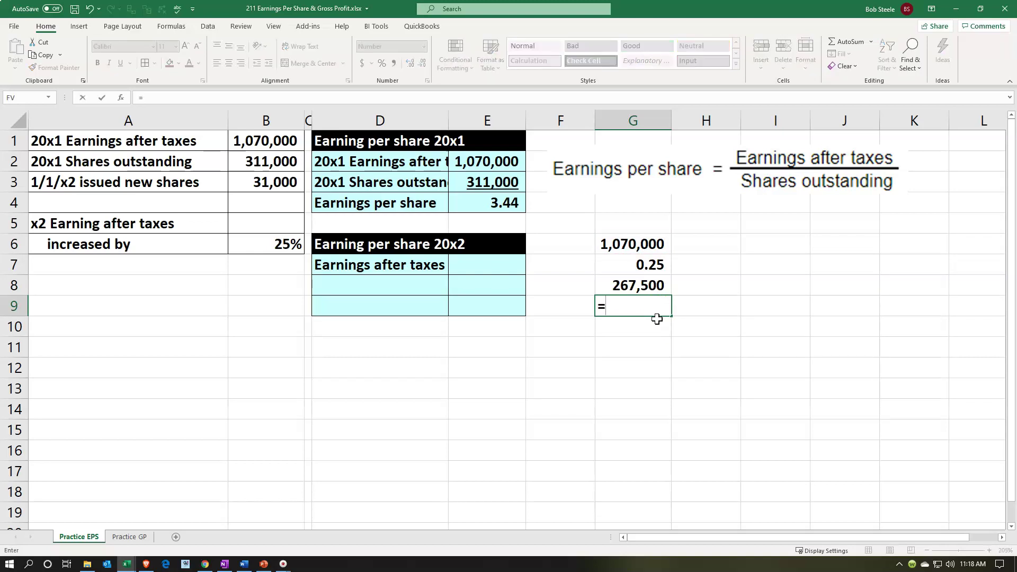
key(Up)
key(Up)
key(Up)
text(+)
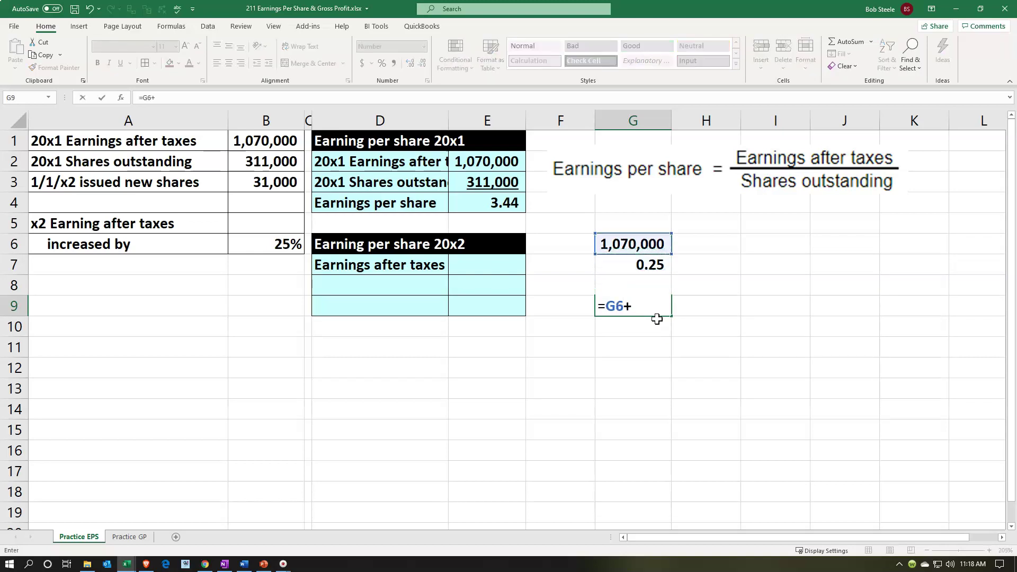
key(Up)
key(Return)
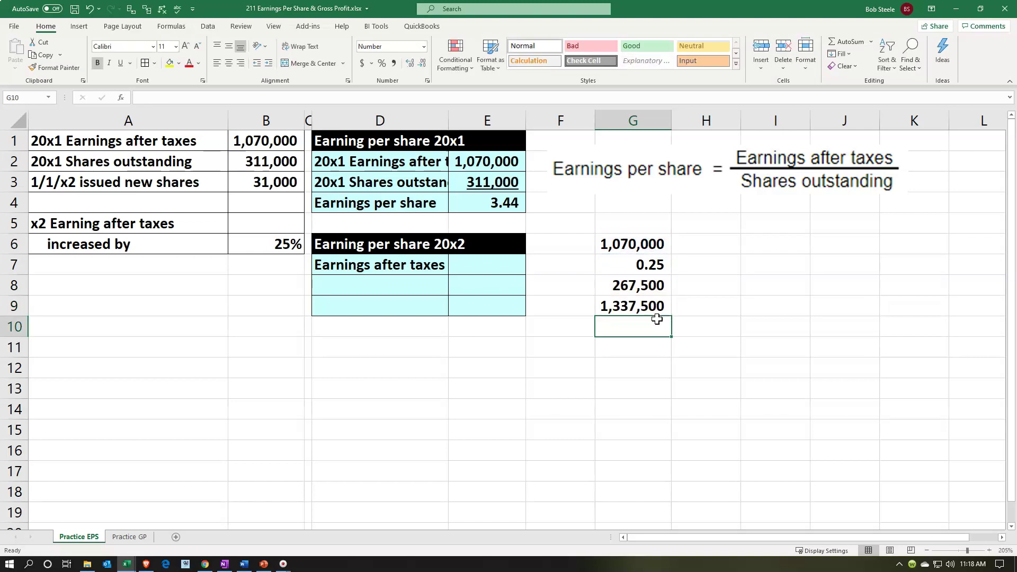
- Link cell H6 to the earnings amount in G6 to begin an alternative calculation
click(725, 244)
text(+)
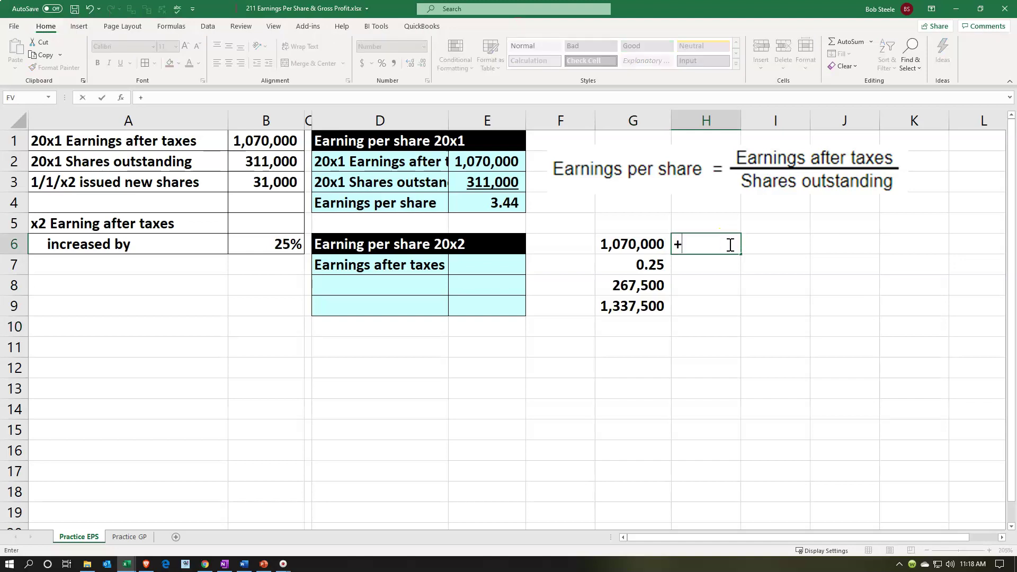
key(Left)
key(Return)
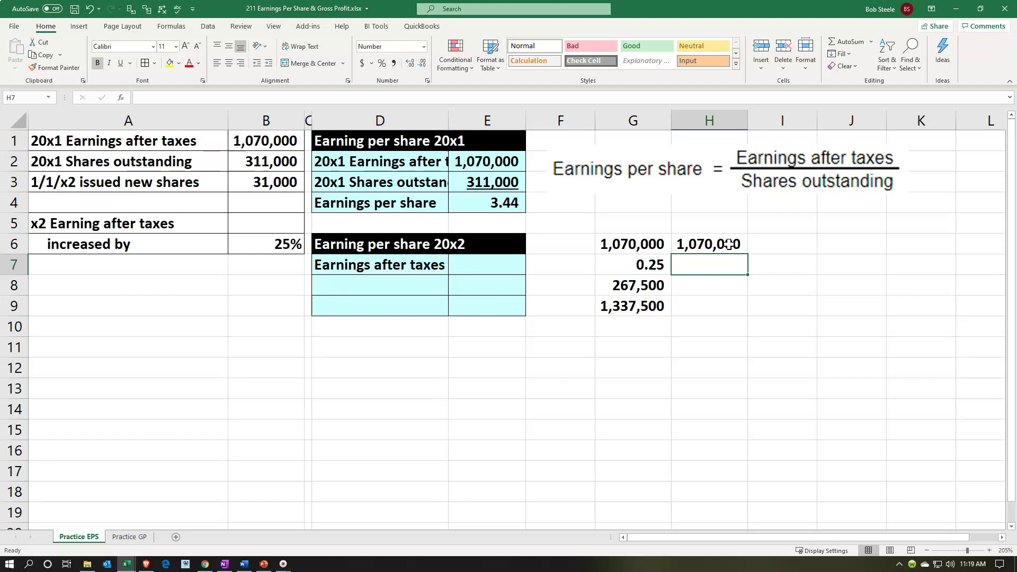
- Calculate the growth multiplier in cell H7 with the formula =1+B6
text(=1+)
key(Left)
key(Left)
key(Left)
key(Left)
key(Left)
key(Left)
key(Up)
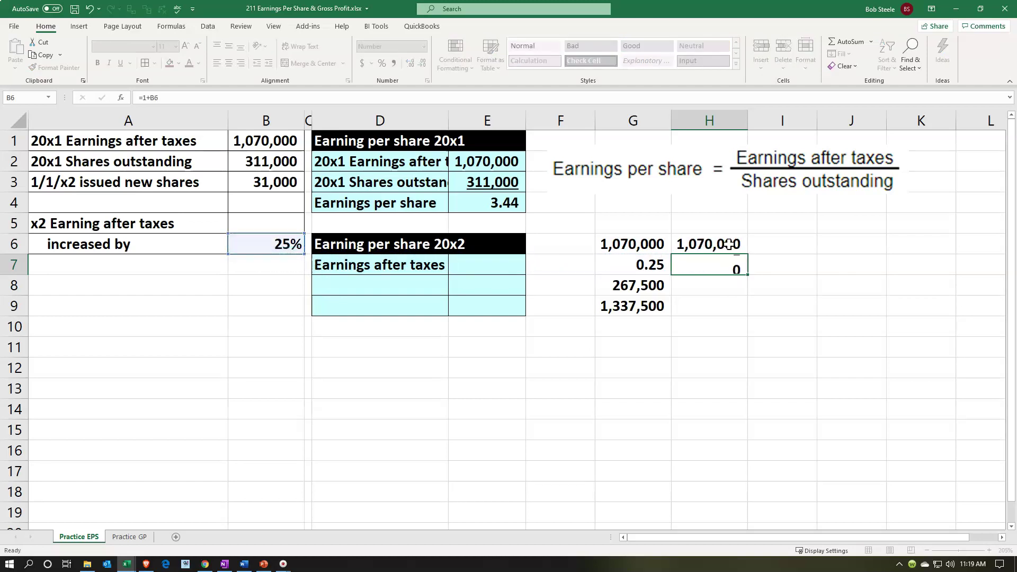
key(Return)
- Format the growth multiplier in H7 as a percentage
key(Up)
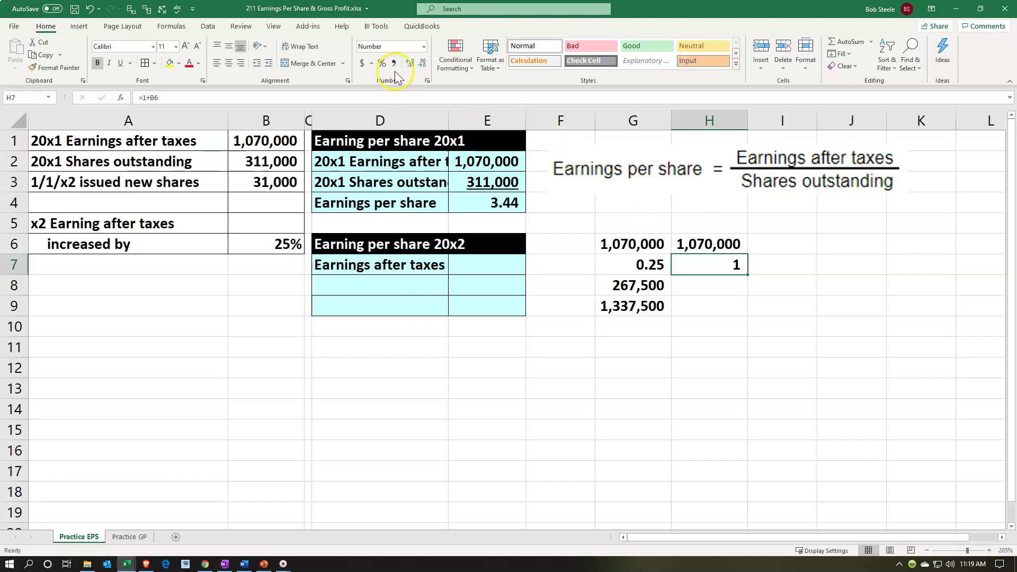
click(409, 63)
click(410, 63)
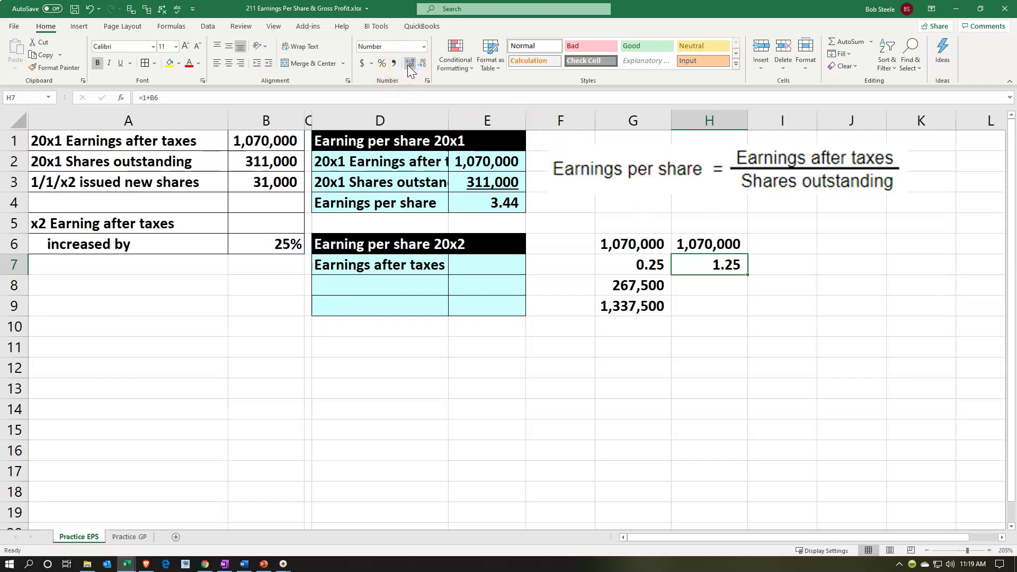
click(382, 63)
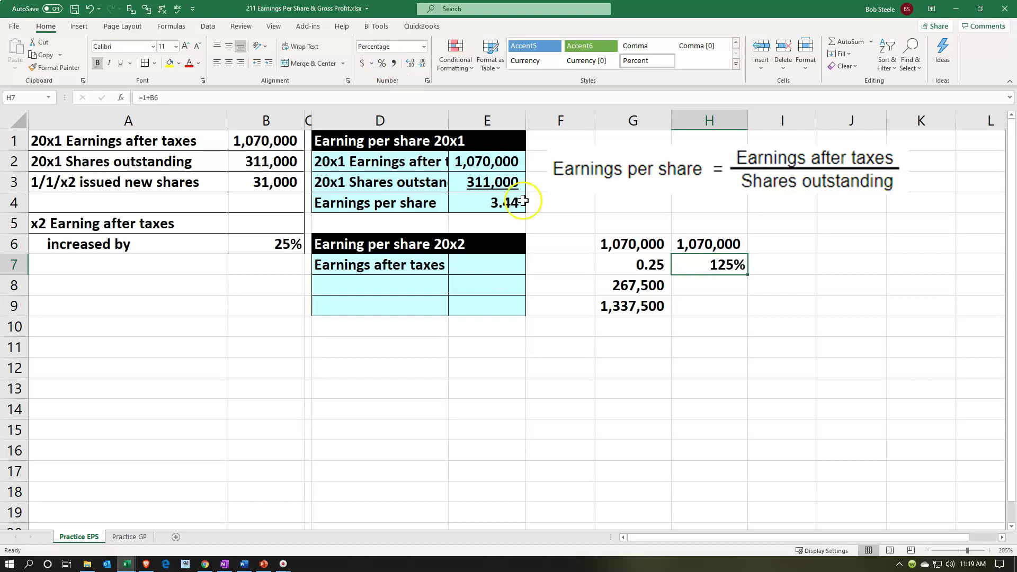
- Calculate the increased earnings in cell H8 by multiplying the earnings in H6 by the percentage in H7
double_click(711, 294)
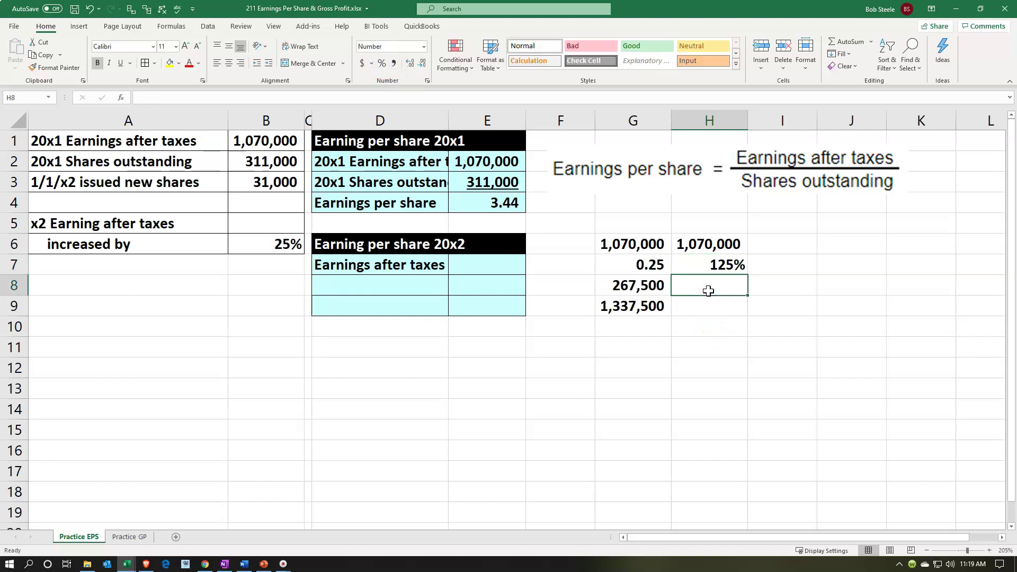
text(=)
key(Up)
key(Up)
text(*)
key(Up)
key(Return)
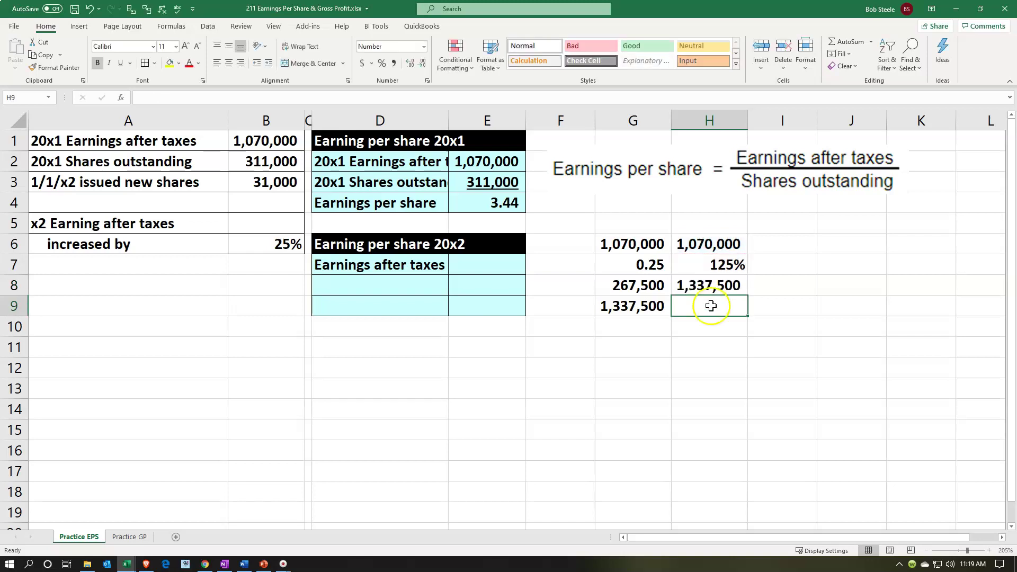
- Calculate the 20x2 earnings after taxes in cell E7 with the formula =B1*(1+B6)
click(513, 267)
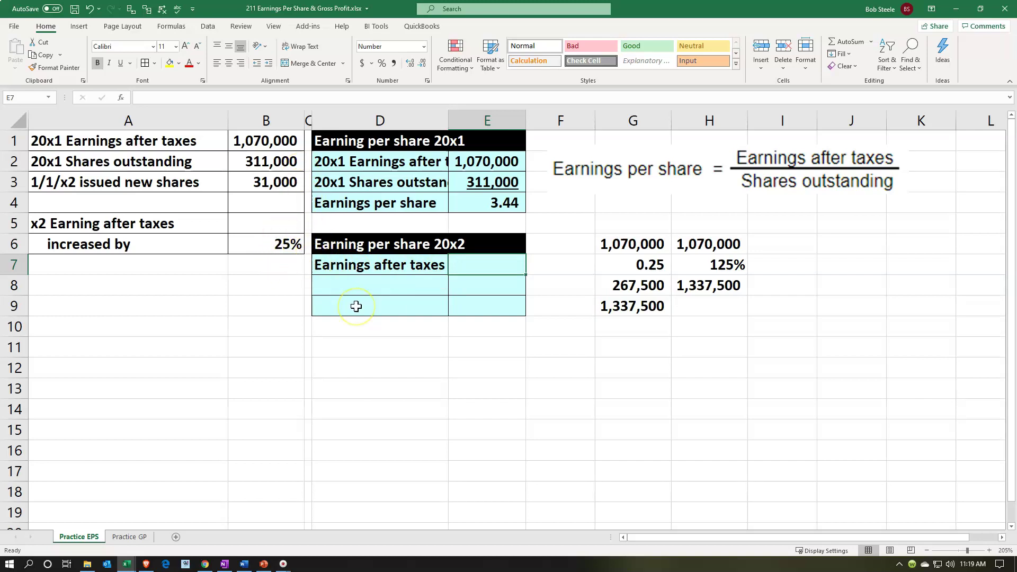
text(=)
key(Left)
key(Left)
key(Left)
key(Up)
key(Up)
key(Up)
key(Up)
key(Up)
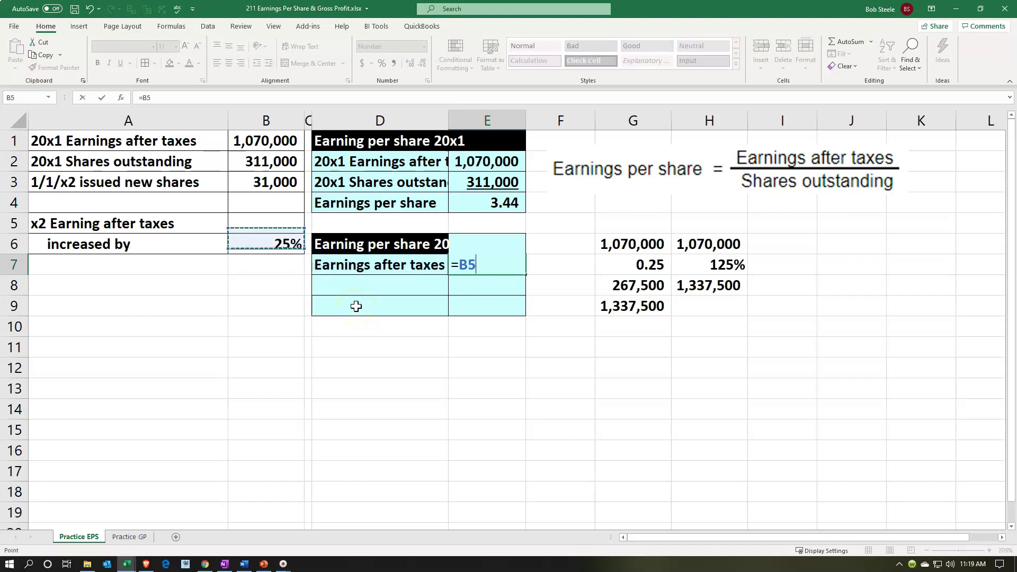
key(Up)
text(*()
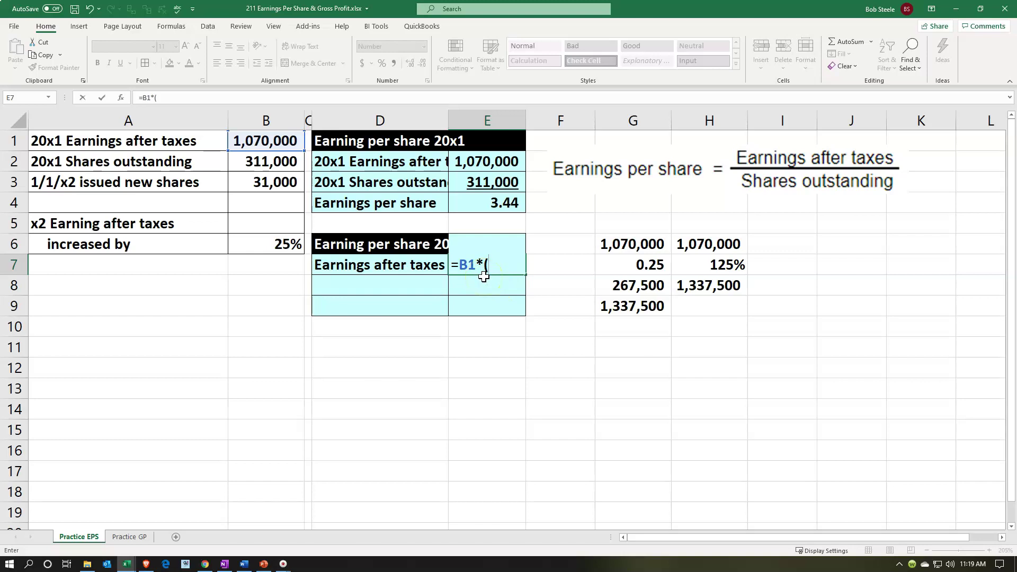
text(1+)
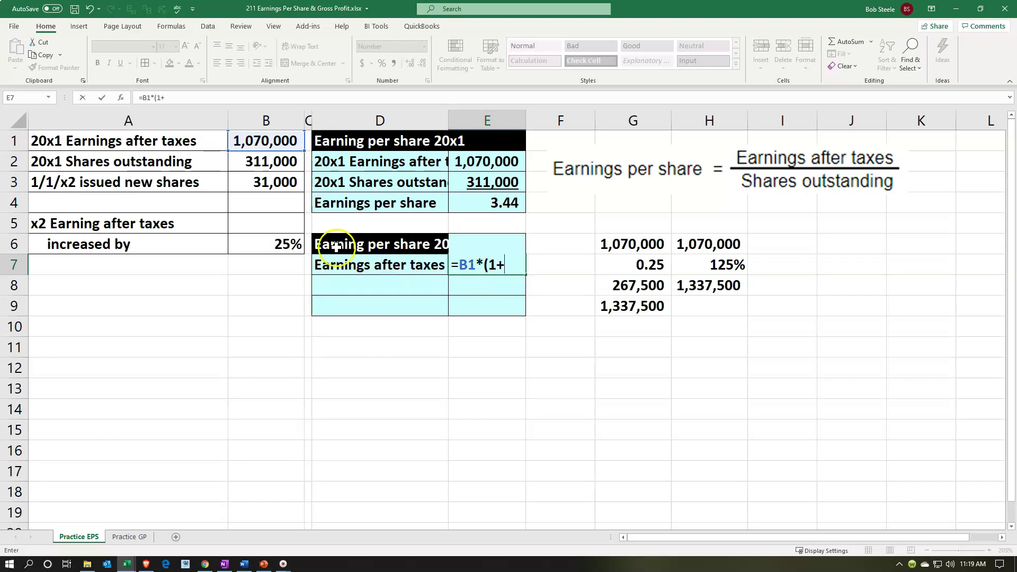
click(284, 243)
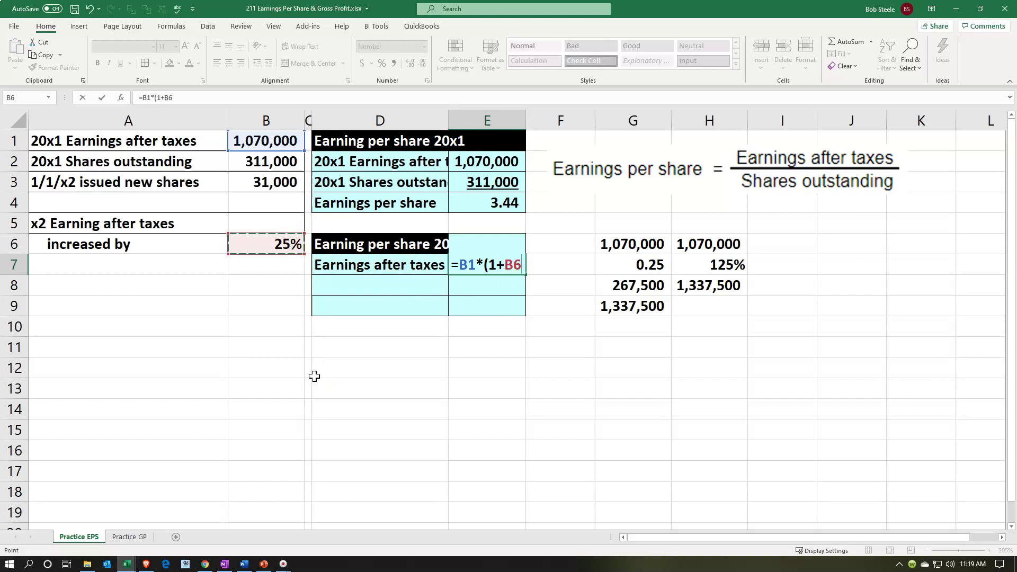
text())
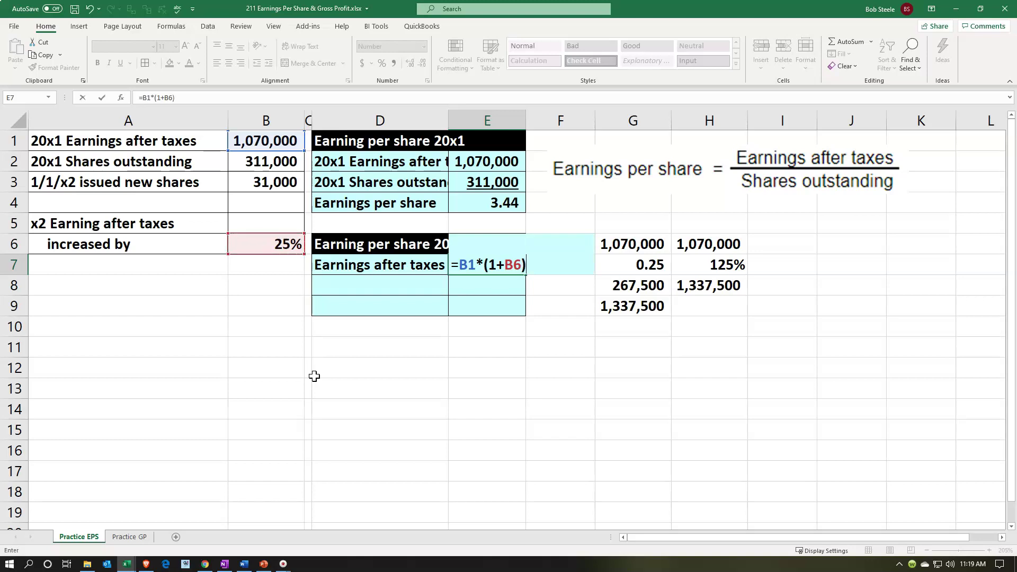
key(Return)
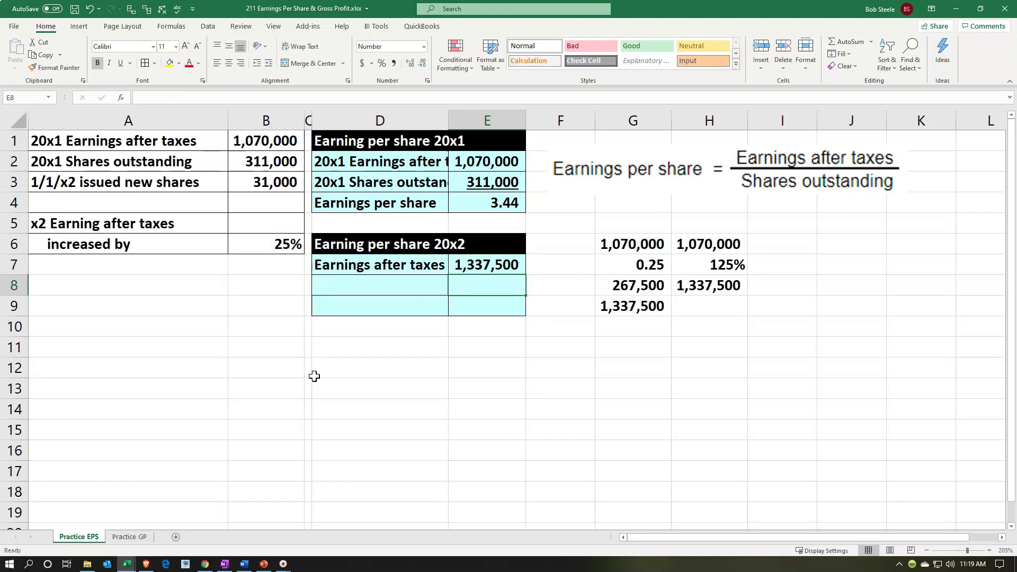
- Paste the label "Shares outstanding" into cell D8 of the 20x2 table
key(Left)
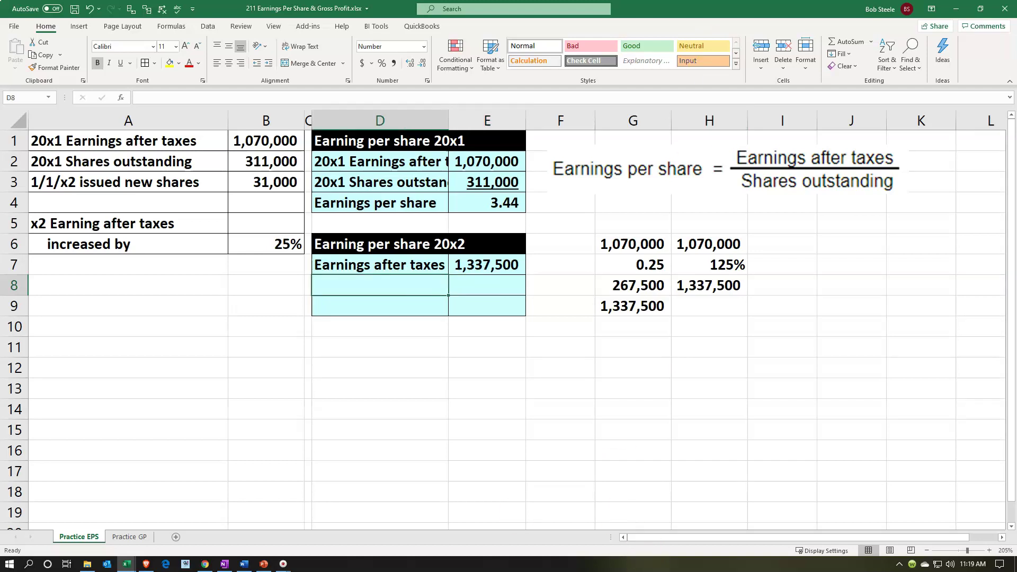
key(ctrl+c)
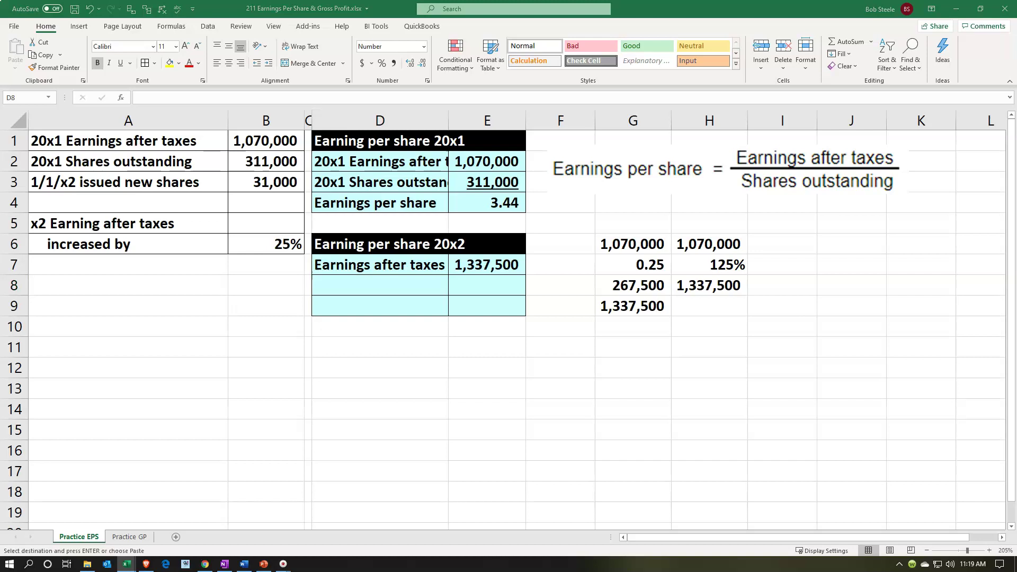
click(395, 284)
key(ctrl+v)
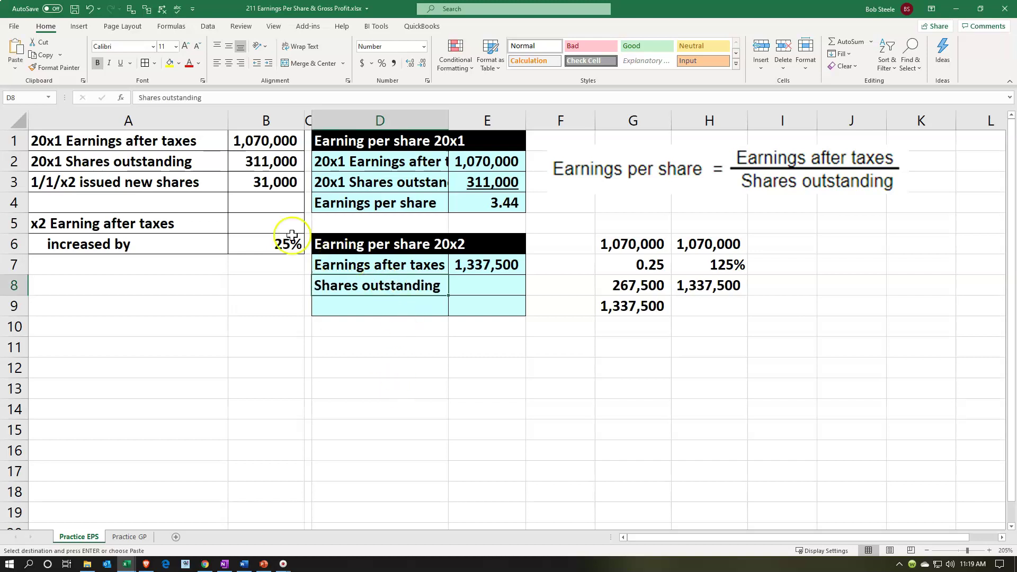
- Calculate the 20x2 shares outstanding in cell E8 by summing the original and newly issued shares in B2:B3
drag(266, 161, 262, 177)
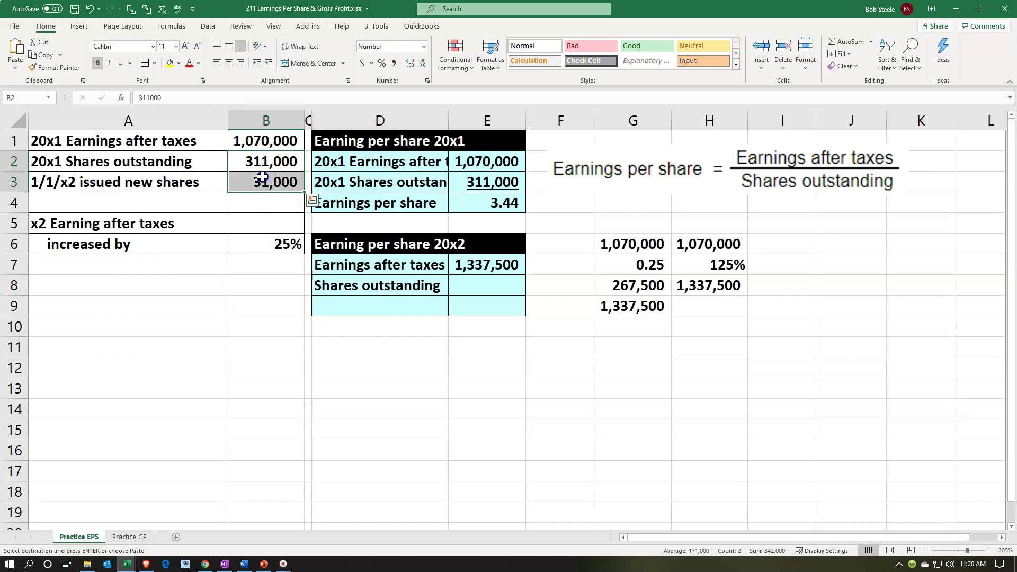
click(498, 291)
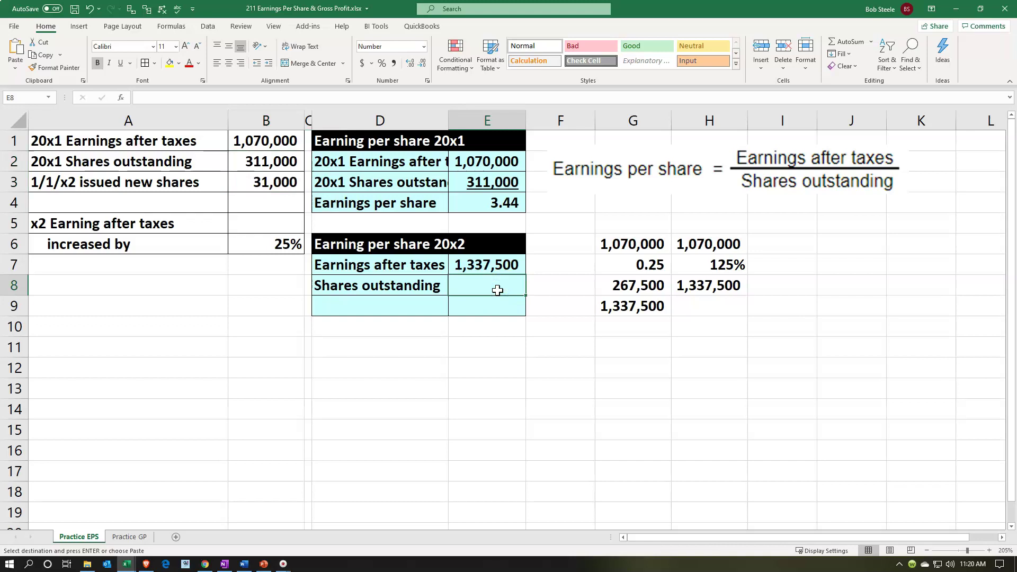
text(=sum)
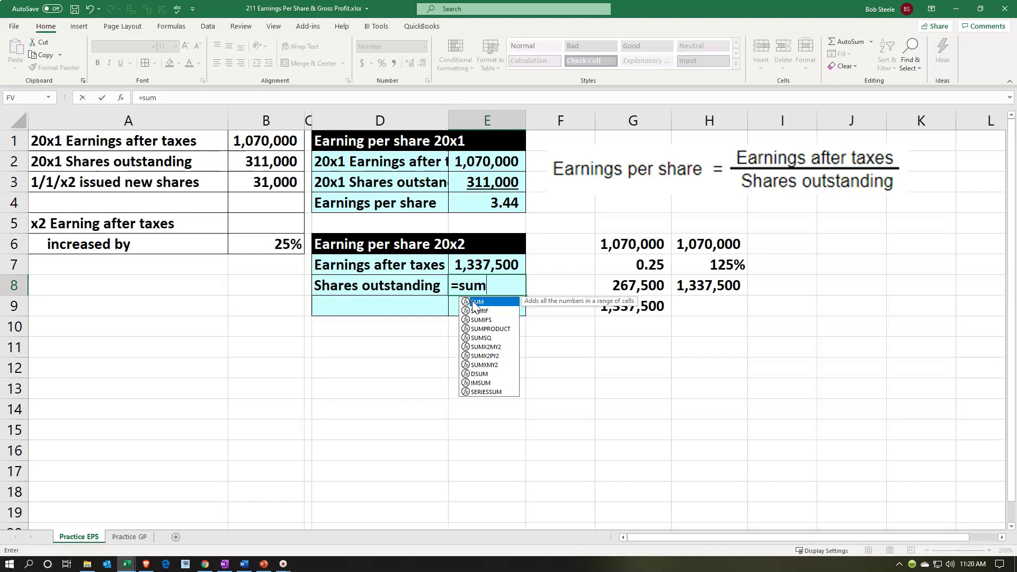
text(()
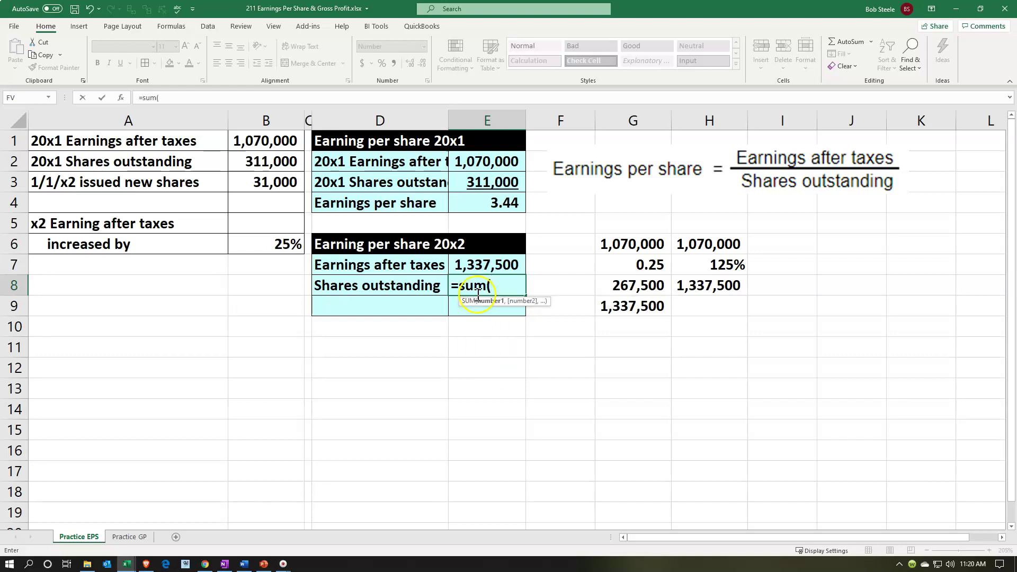
drag(286, 165, 290, 180)
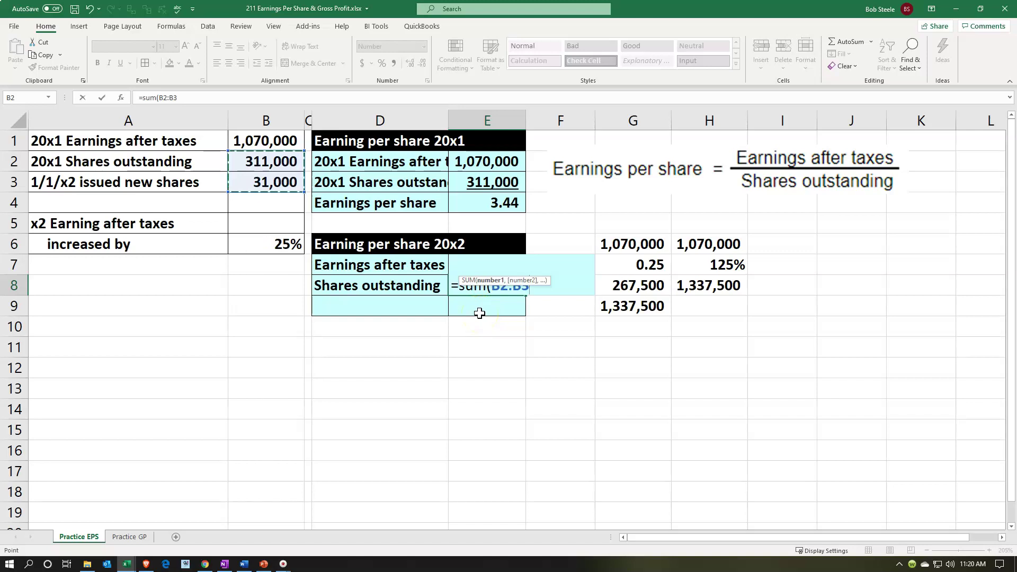
key(Return)
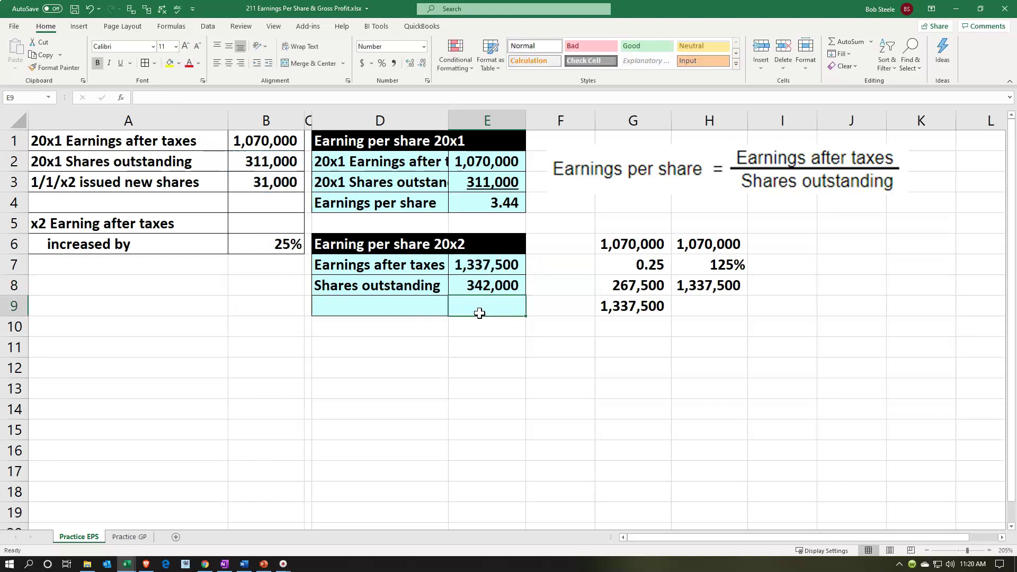
- Underline the 20x2 shares outstanding amount in cell E8
key(Return)
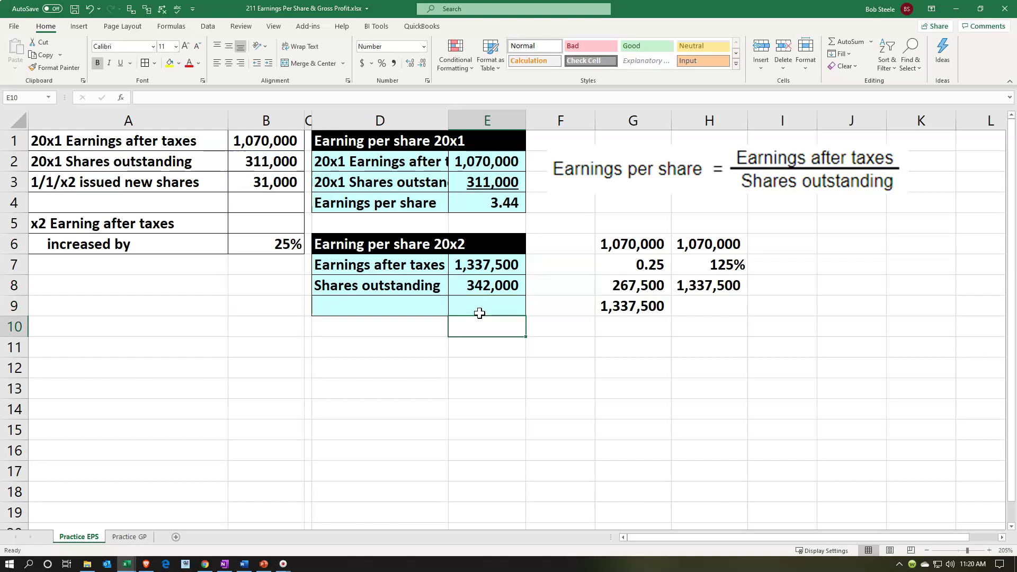
click(484, 284)
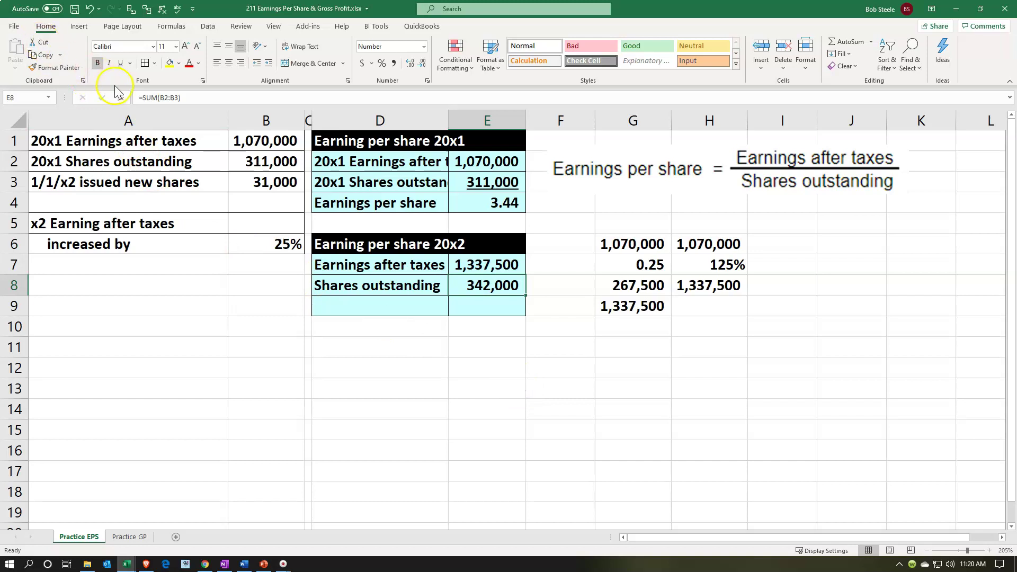
click(121, 63)
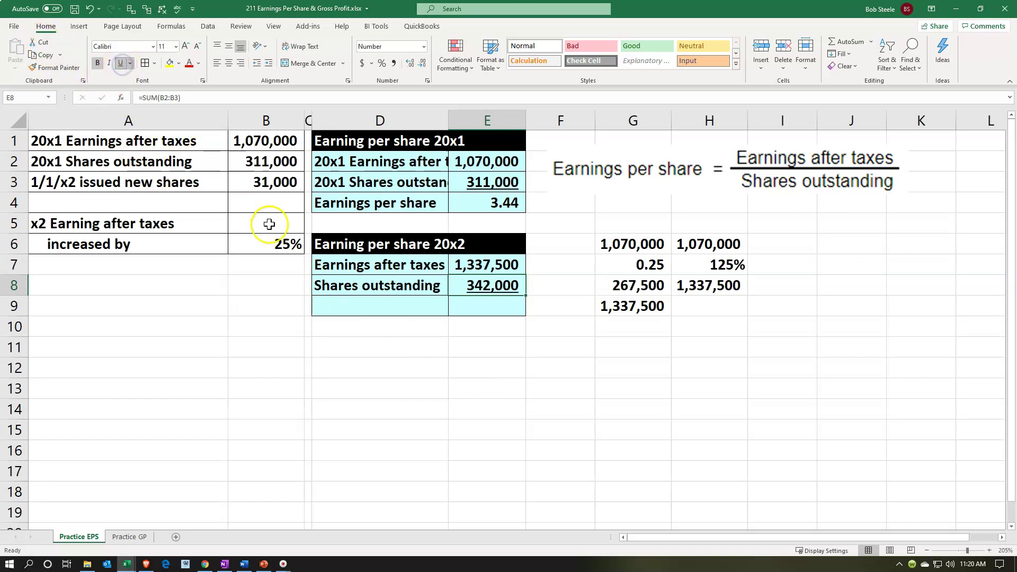
click(379, 351)
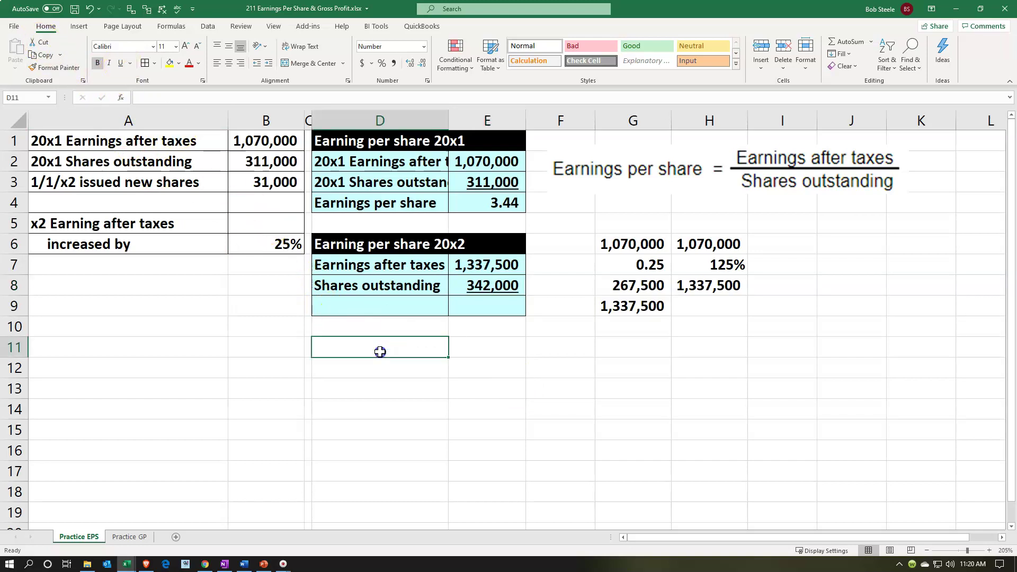
click(129, 63)
click(130, 64)
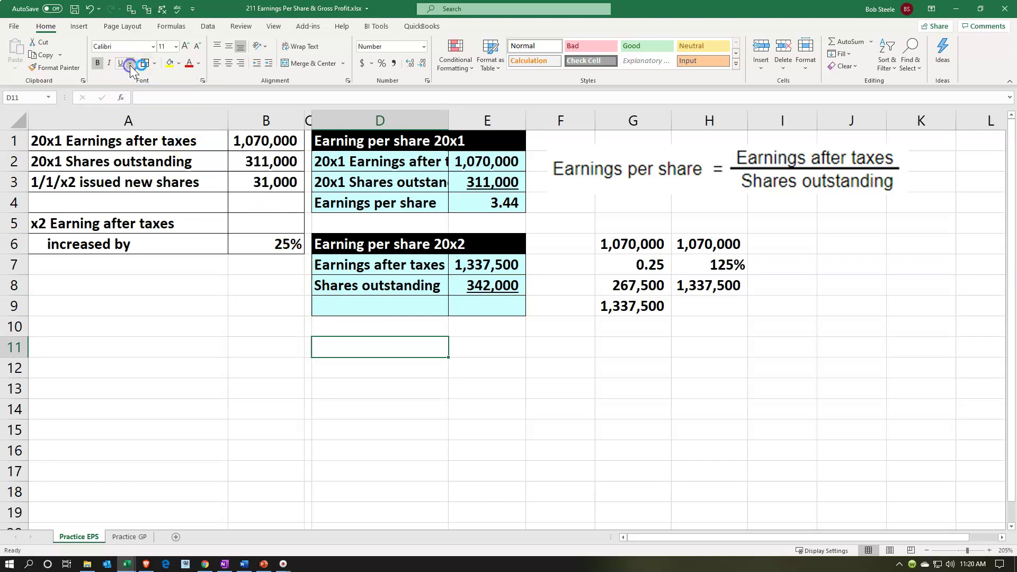
- Fill cell D9 with the label "Earnings per share" by linking it to cell D4
click(357, 304)
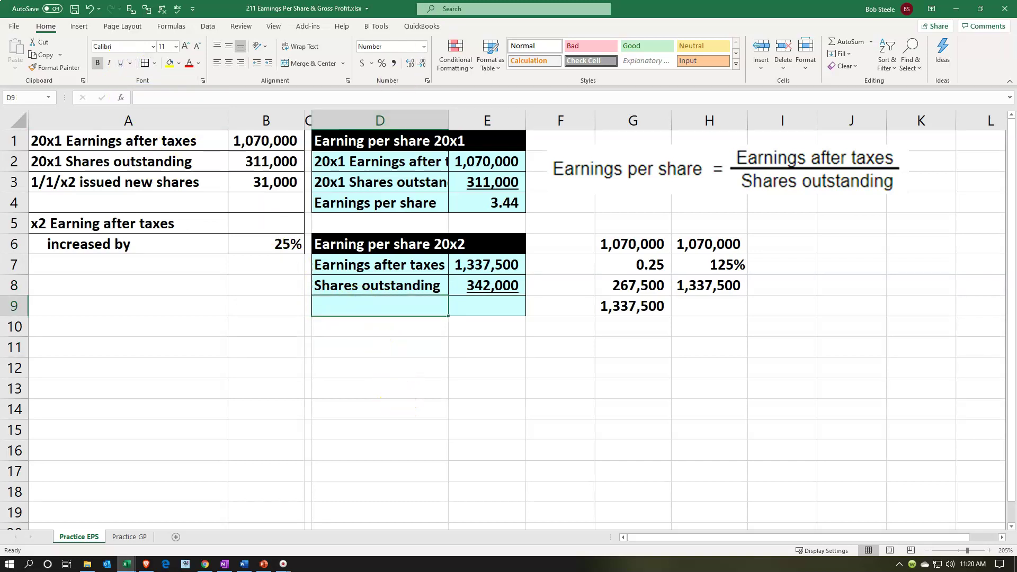
text(+)
key(Up)
key(Up)
key(Up)
key(Up)
key(Up)
key(Escape)
key(Down)
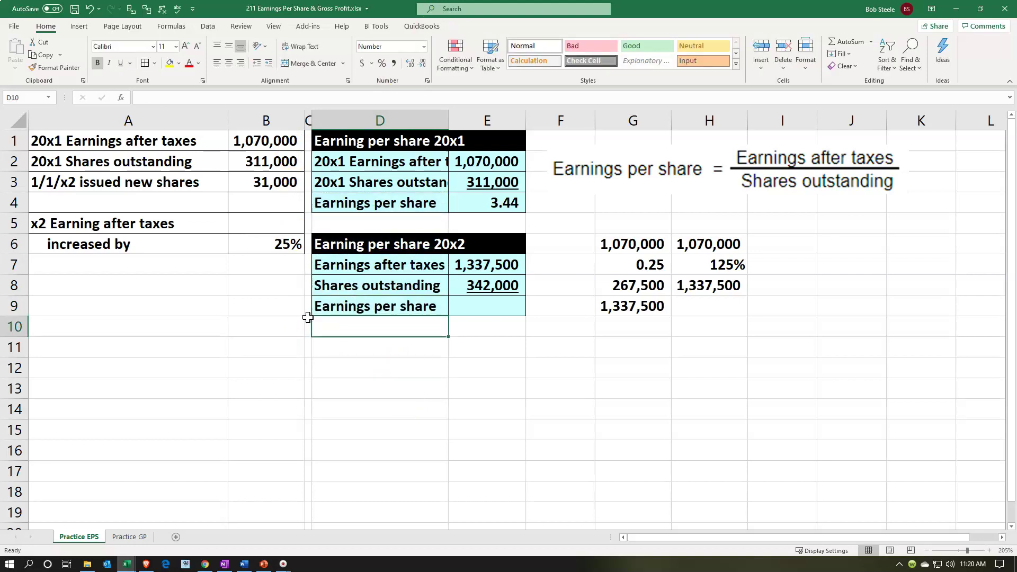
- Calculate the 20x2 earnings per share in cell E9 with the formula =E7/E8
key(Up)
key(Right)
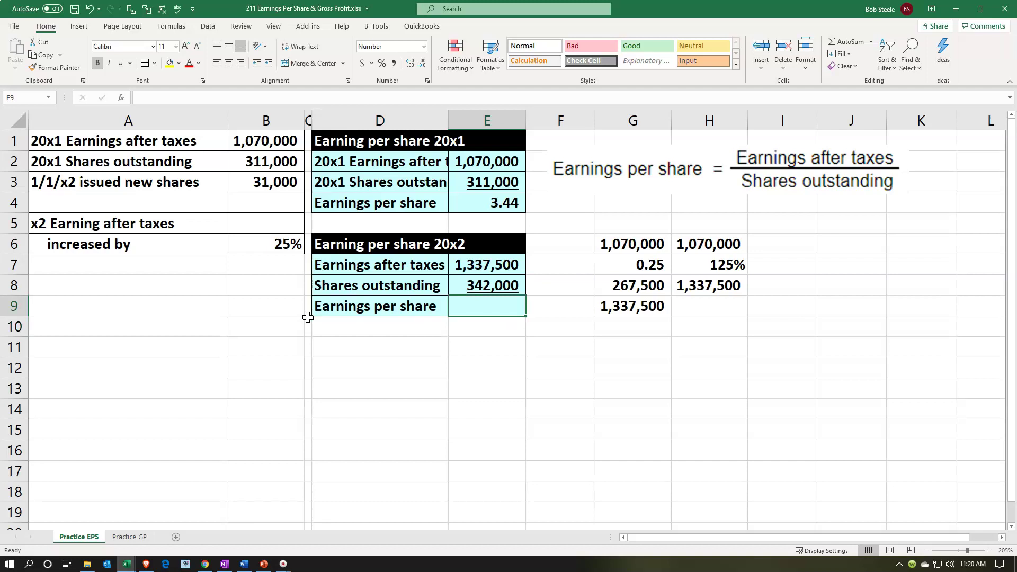
text(=)
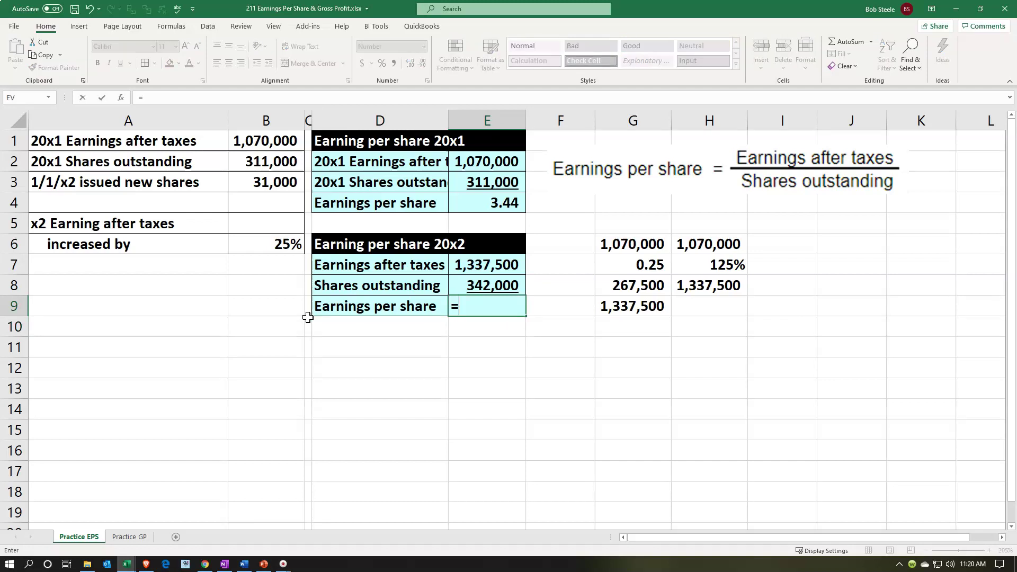
key(Up)
key(Up)
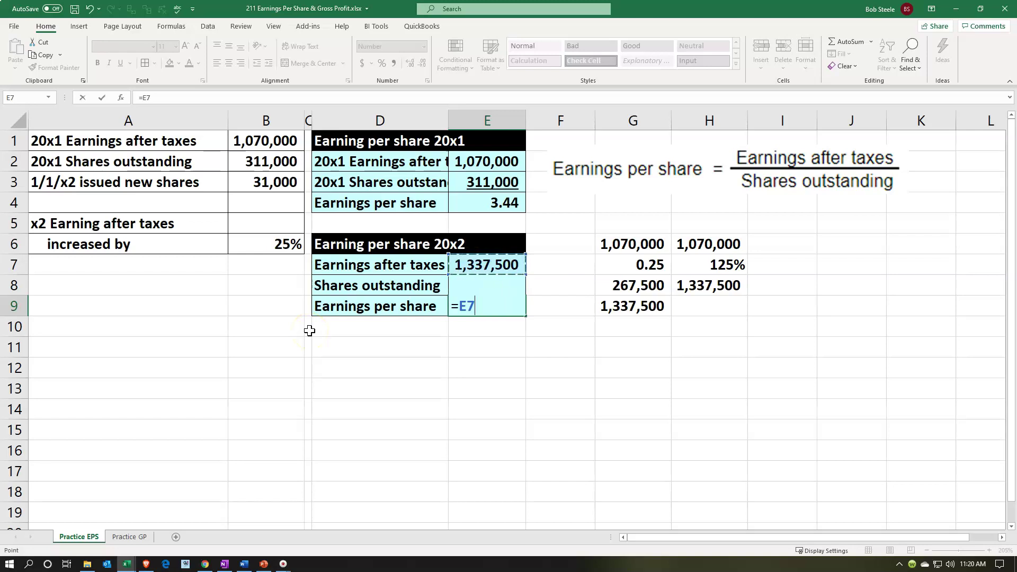
text(/)
key(Down)
key(Return)
- Format the 20x2 earnings per share in cell E9 to two decimal places
key(Up)
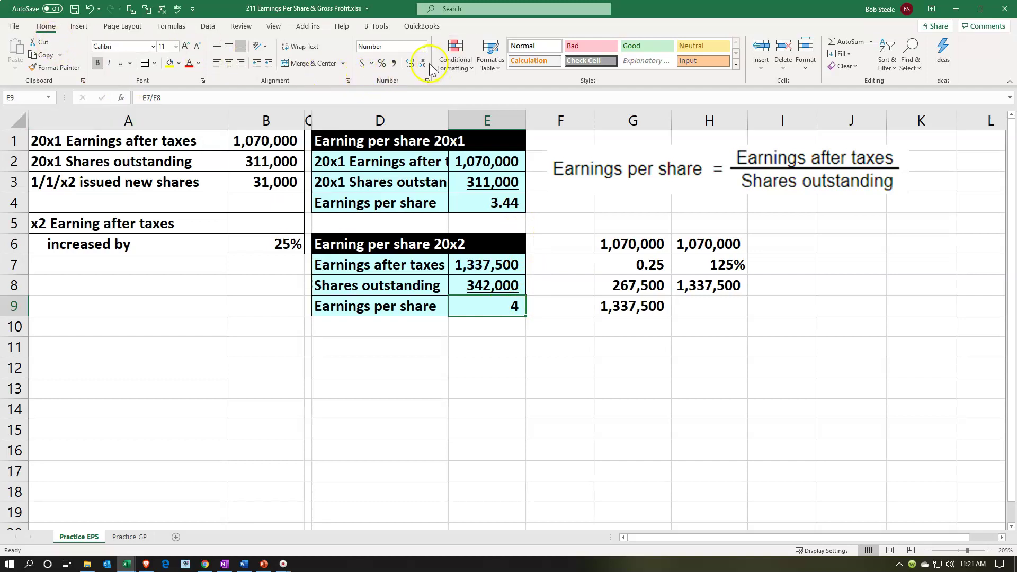
click(411, 65)
click(411, 65)
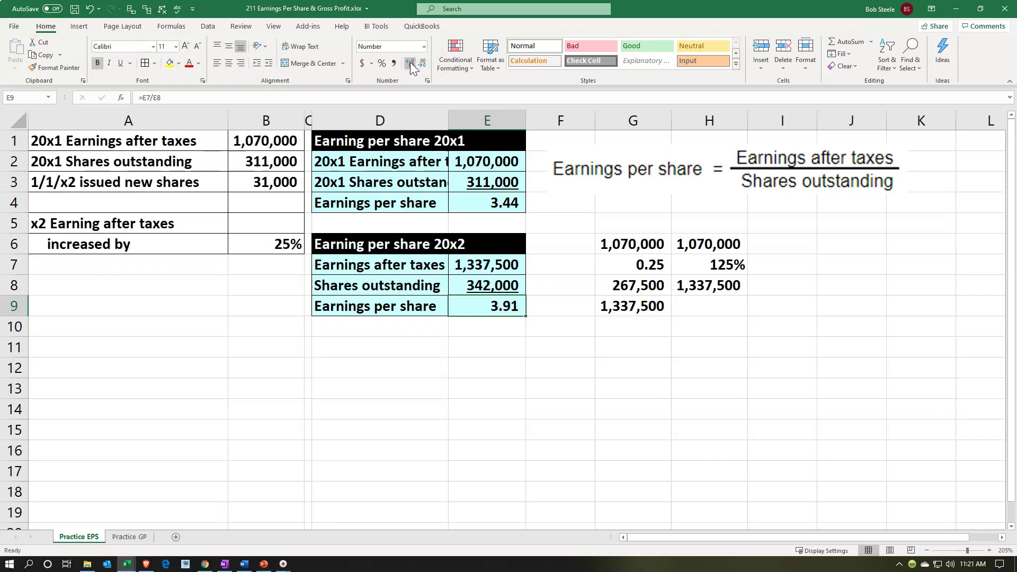
click(411, 65)
click(411, 64)
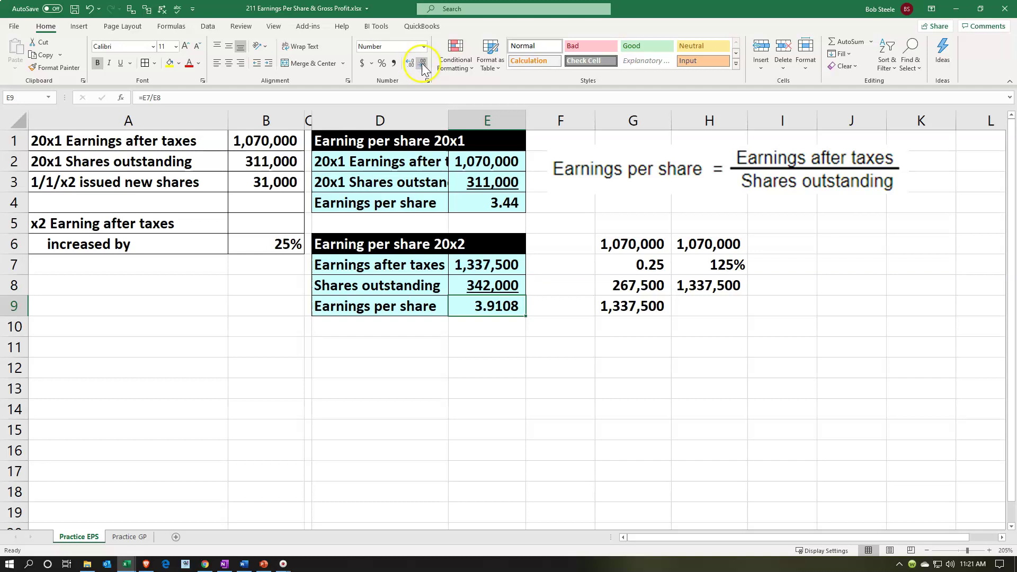
click(422, 63)
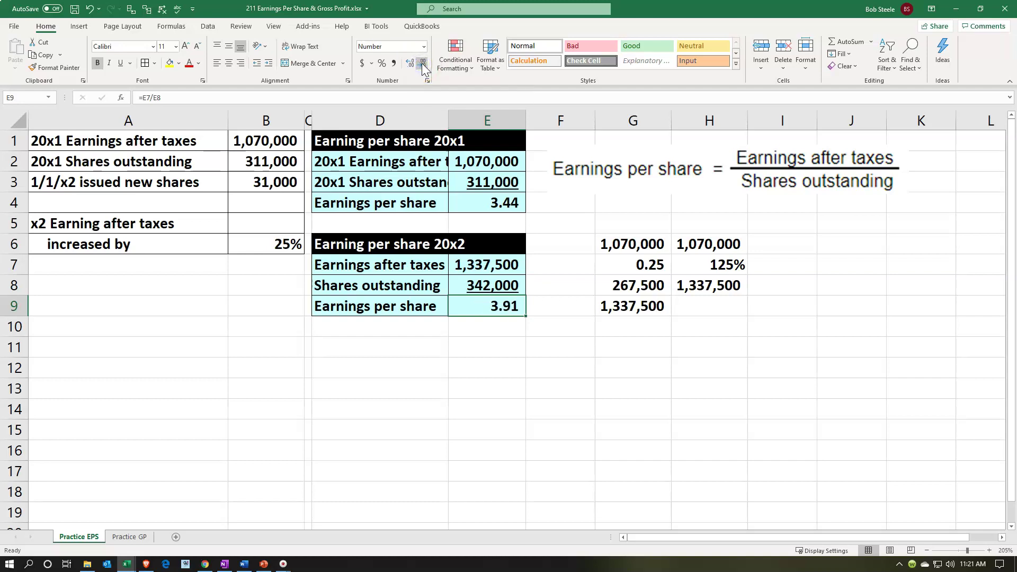
- Enter 100 in cell E11 and multiply it by the linked earnings per share in E12 with =E9*E11
click(485, 340)
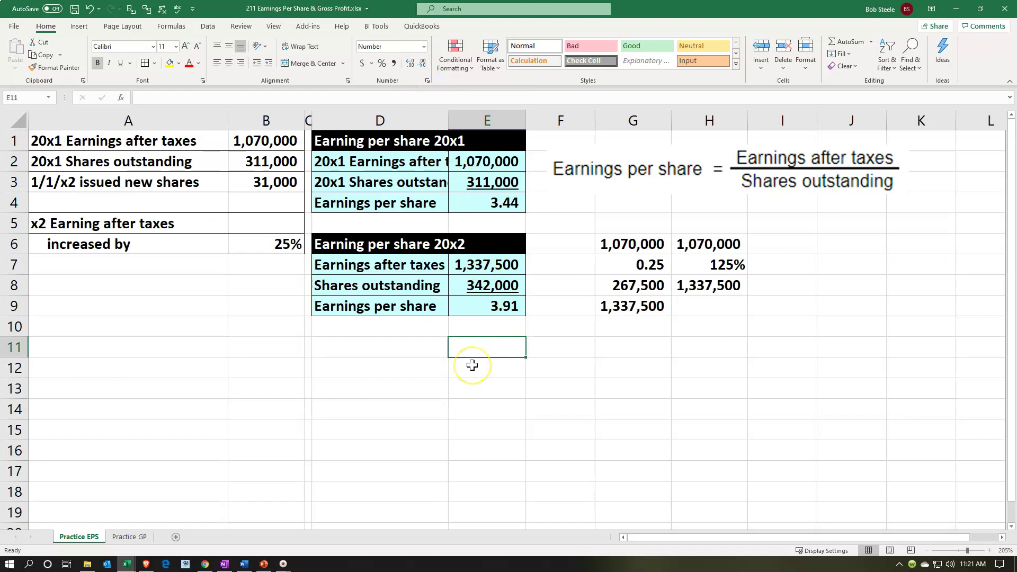
text(100)
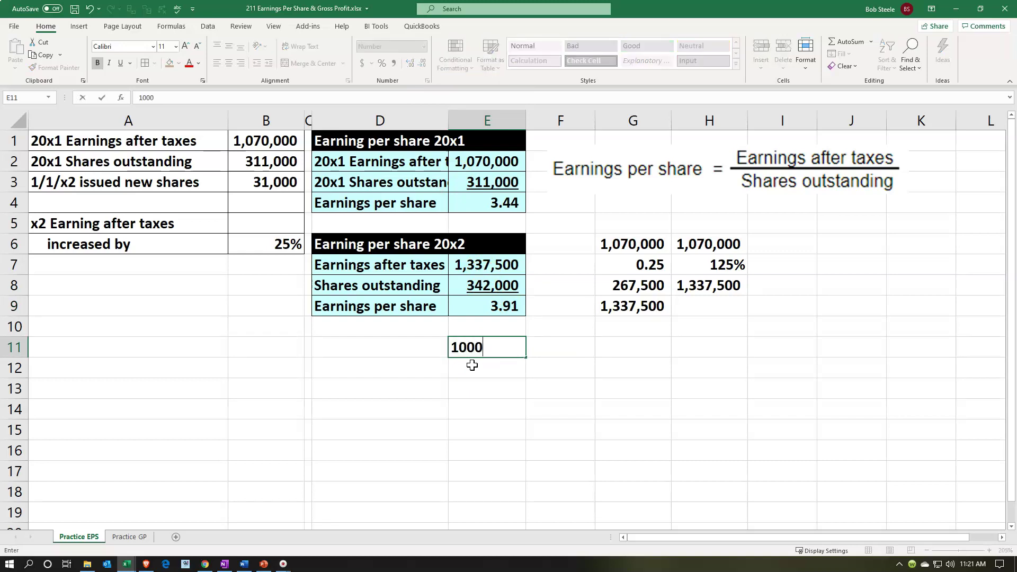
key(Return)
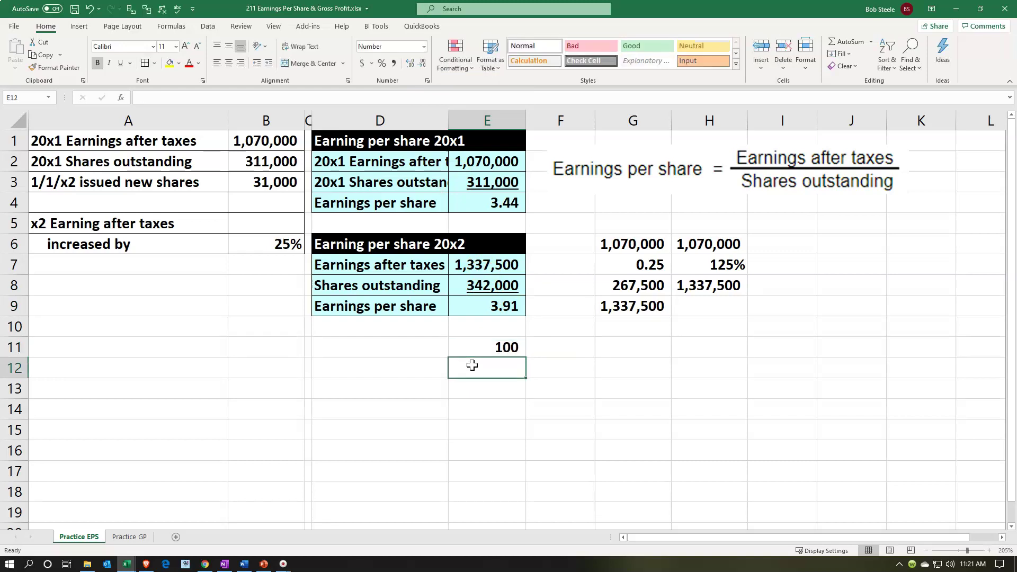
text(=)
key(Up)
key(Up)
key(Up)
text(*)
key(Up)
key(Return)
- Enter the hard-coded value 3.91 in cell F9 and show it with two decimal places
key(Right)
key(Up)
key(Up)
key(Up)
key(Up)
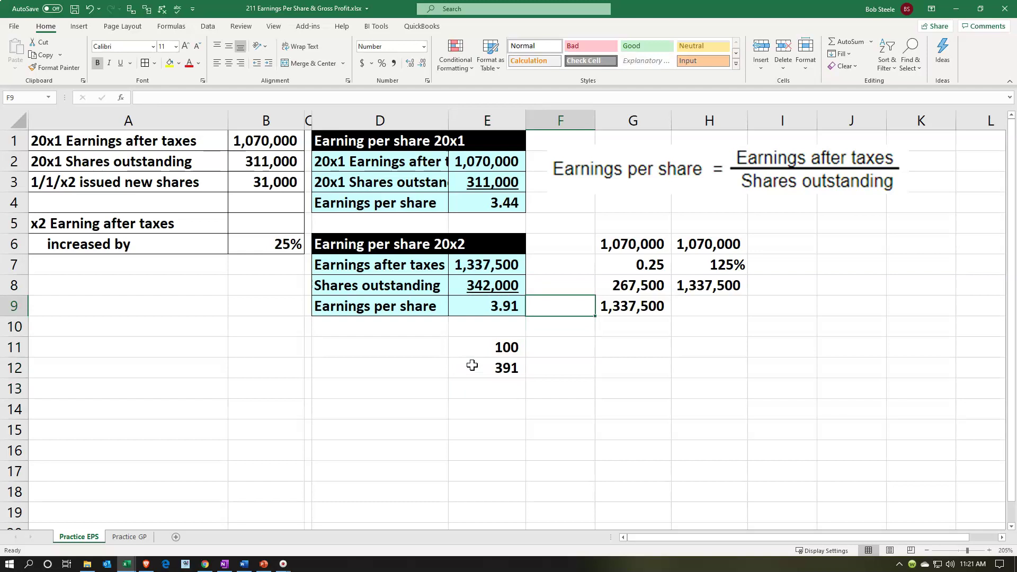
text(3.91)
key(Return)
key(Down)
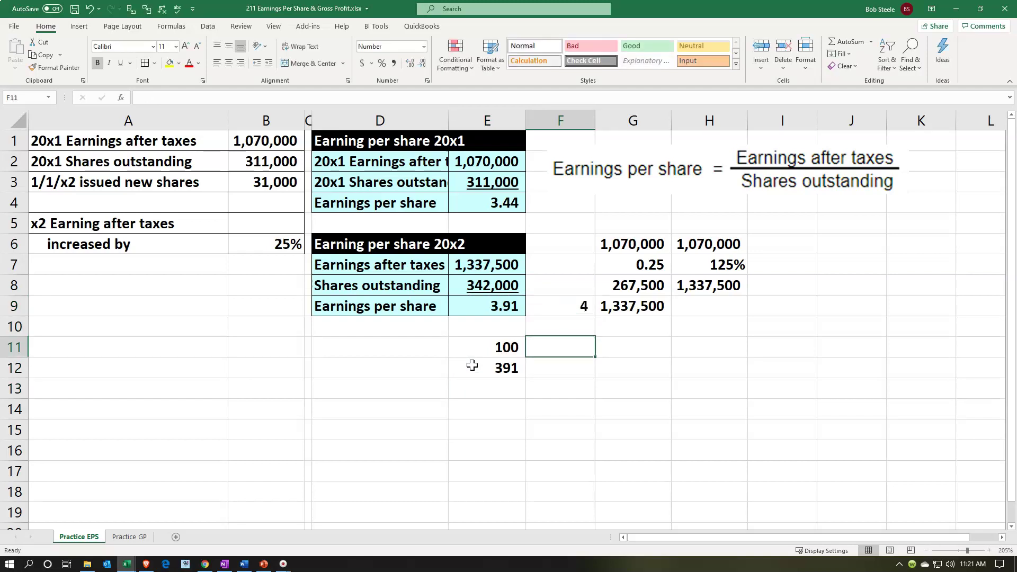
key(Up)
key(Up)
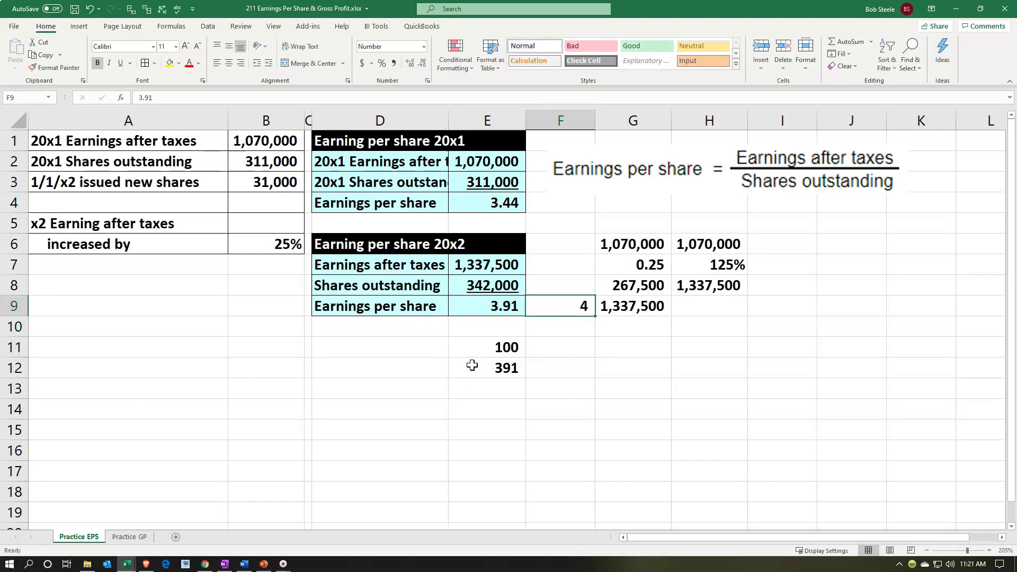
click(412, 64)
click(412, 64)
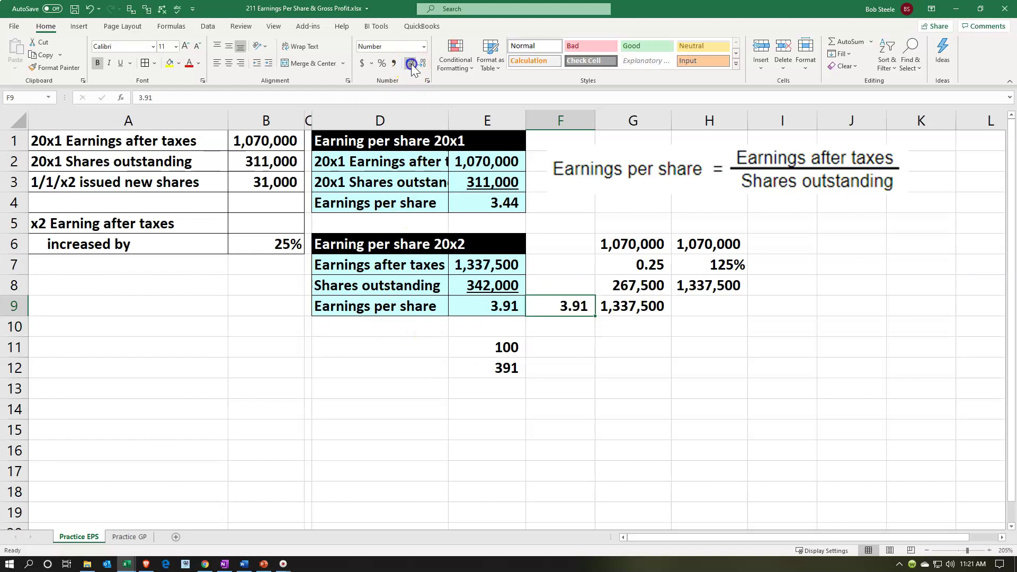
- Enter 100 in cell F11 and multiply it by the hard-coded earnings per share in F12 with +F9*F11
click(538, 347)
text(100)
key(Return)
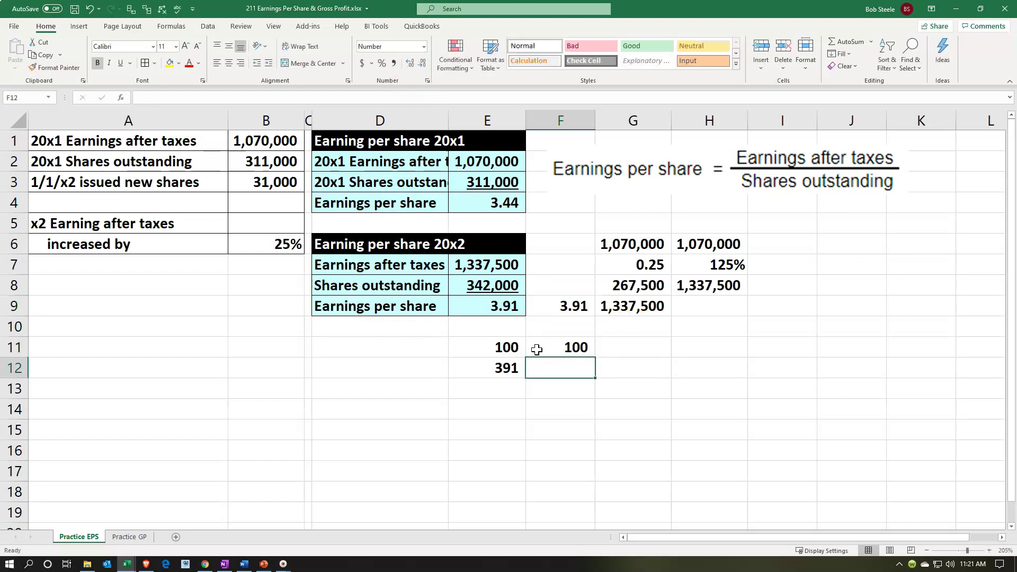
text(+)
key(Up)
key(Up)
key(Up)
text(*)
click(539, 348)
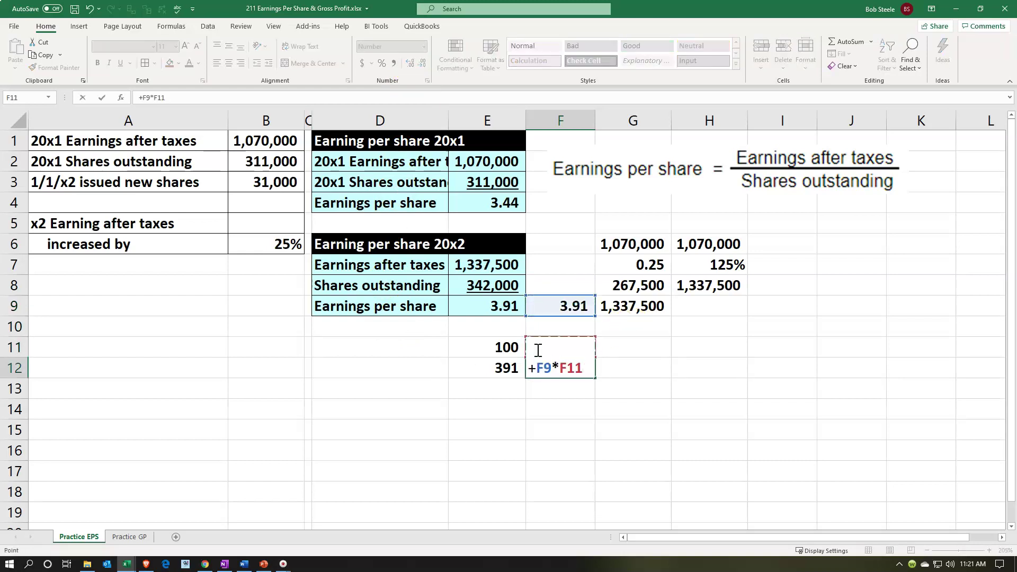
key(Return)
- Format the two products in cells E12:F12 to three decimal places to compare them
click(520, 370)
drag(520, 369, 539, 367)
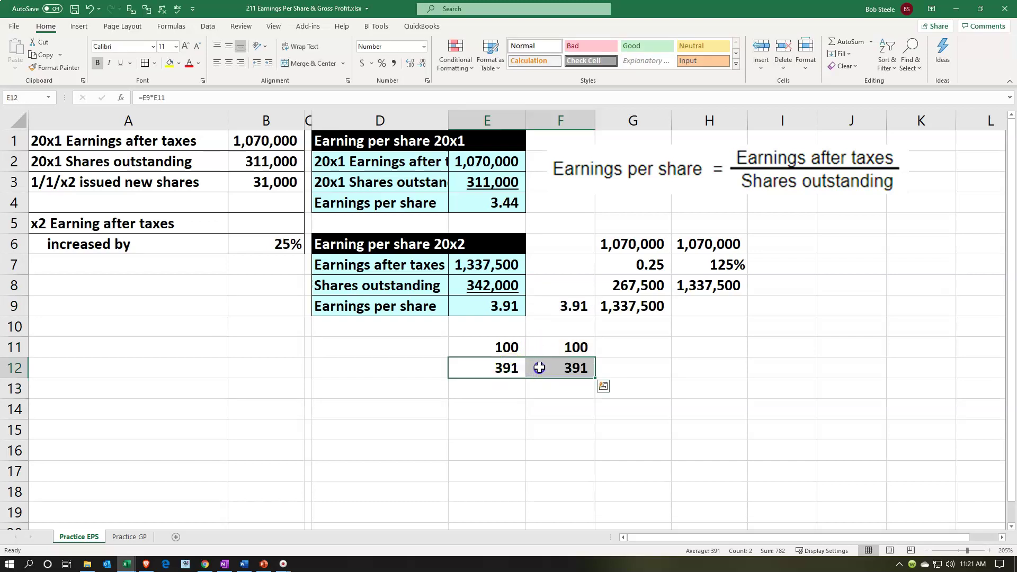
click(410, 65)
click(410, 65)
click(410, 66)
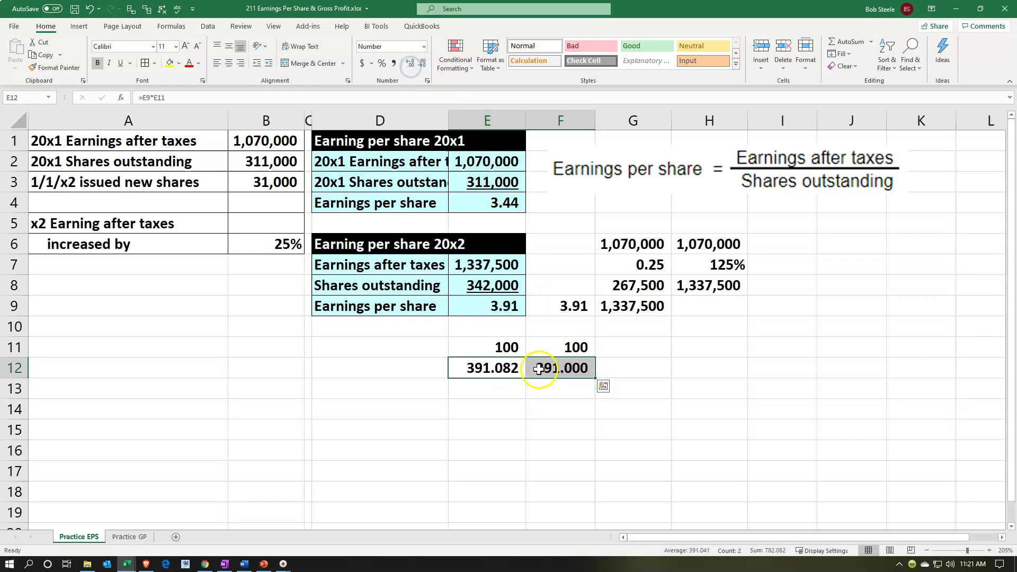
click(521, 411)
- Expand the earnings per share in cell E9 to four decimal places, and return it to two
click(491, 300)
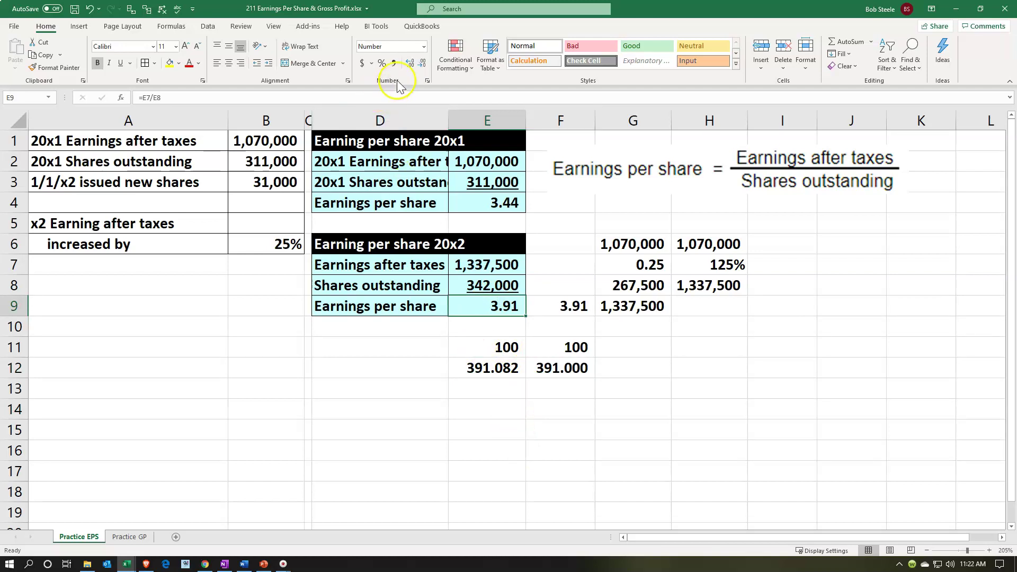
click(409, 65)
click(409, 65)
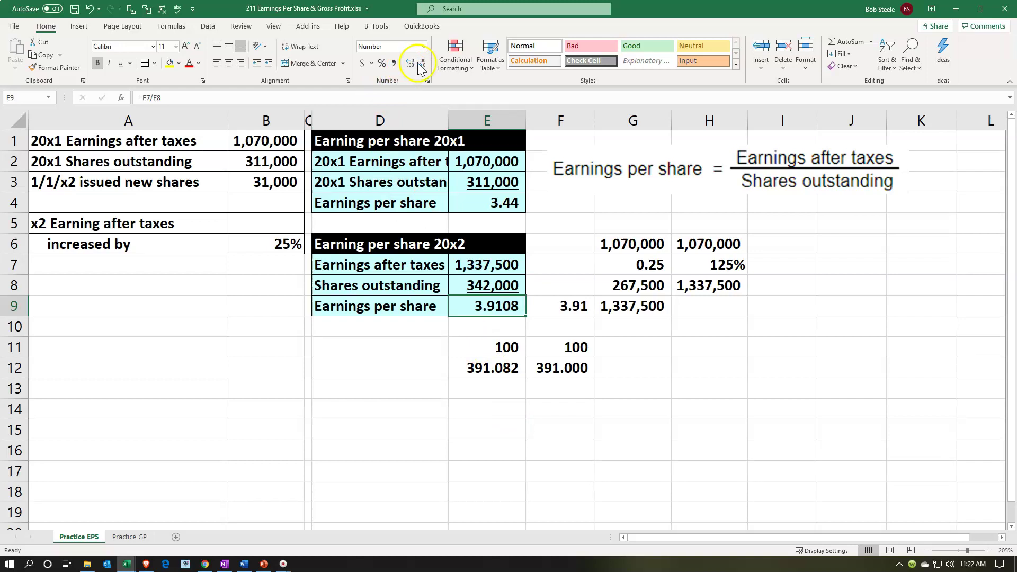
click(422, 63)
click(422, 63)
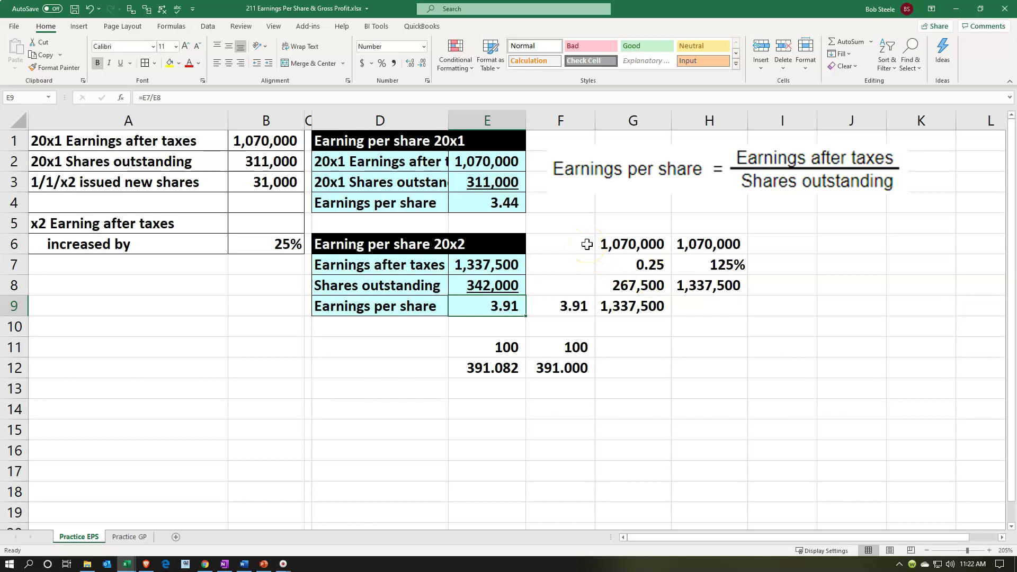
- Clear the scratch calculations from cells F6:H12 and E11:E12
drag(588, 244, 701, 360)
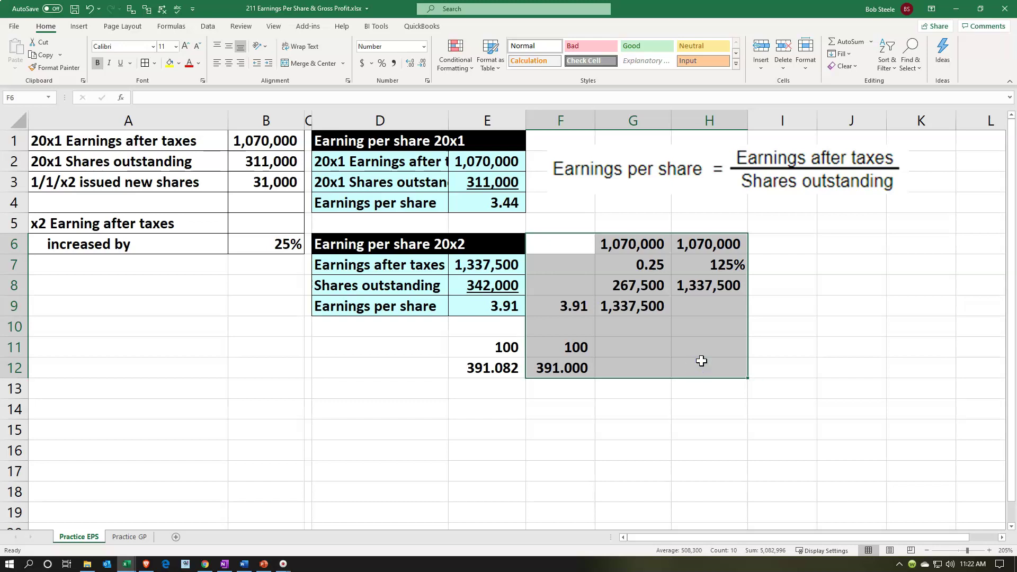
key(Delete)
drag(504, 347, 503, 365)
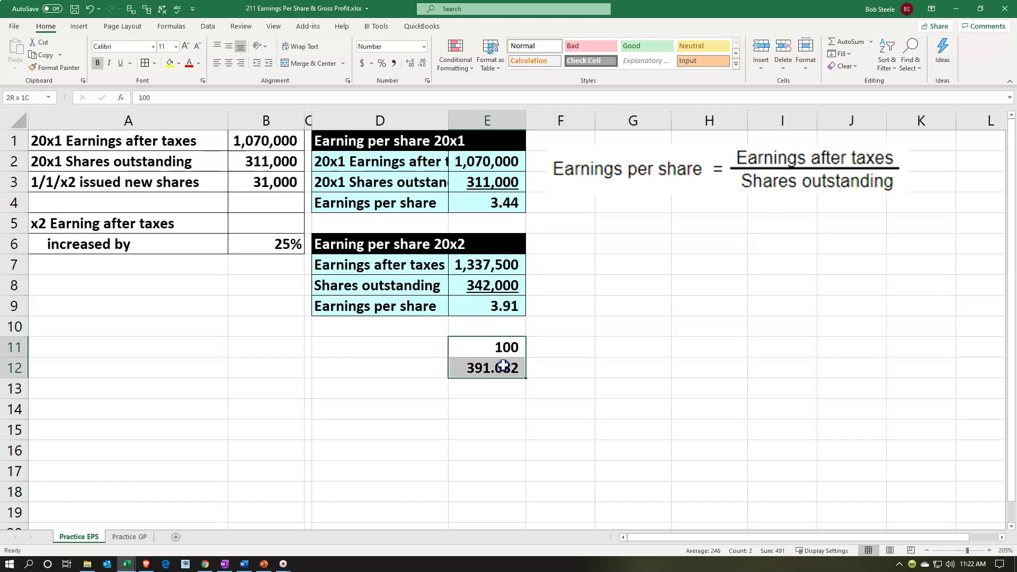
key(Delete)
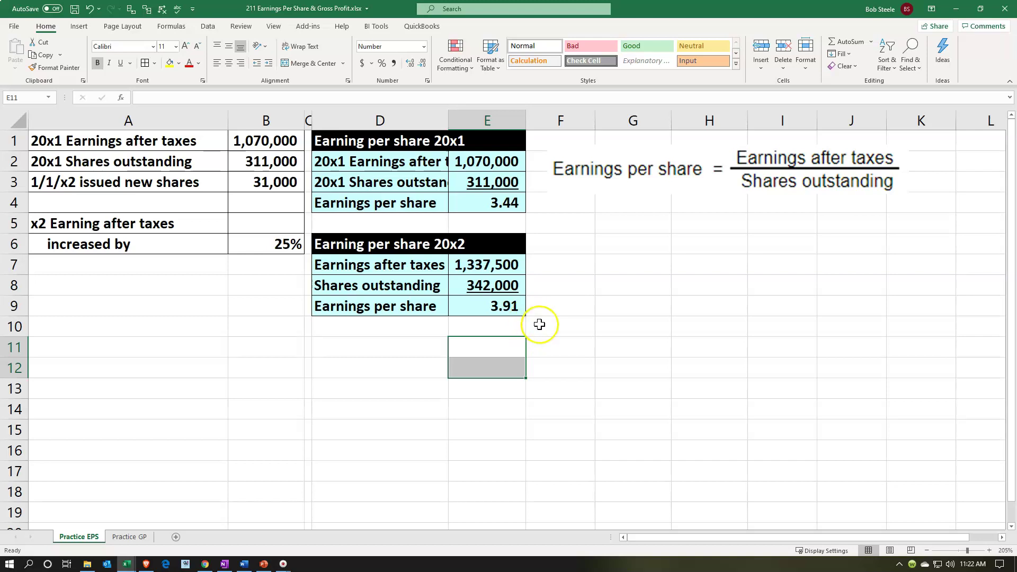
- Fill cells D11:E14 with the custom light cyan from the standard color palette
click(403, 270)
drag(416, 343, 457, 344)
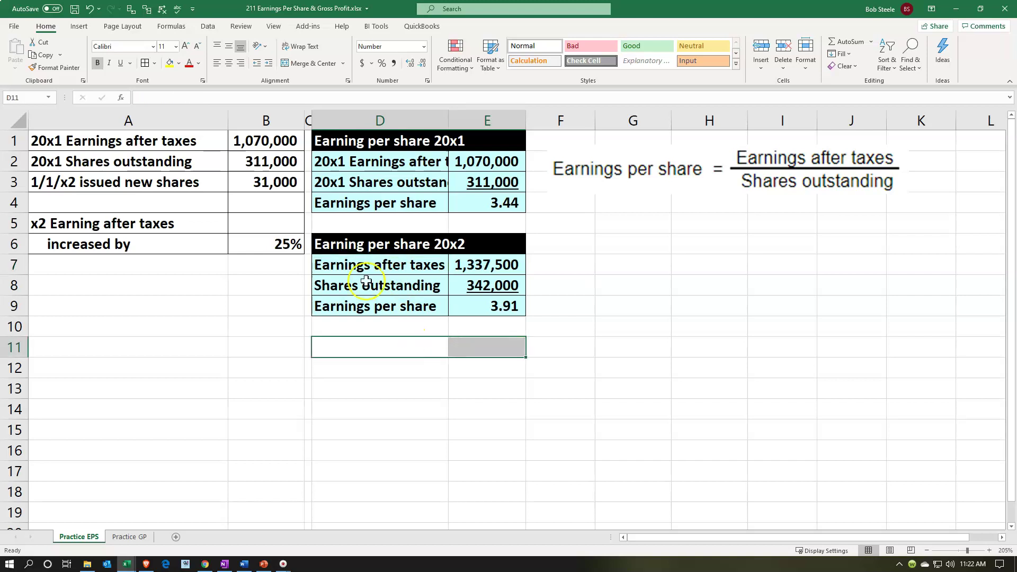
drag(352, 343, 520, 402)
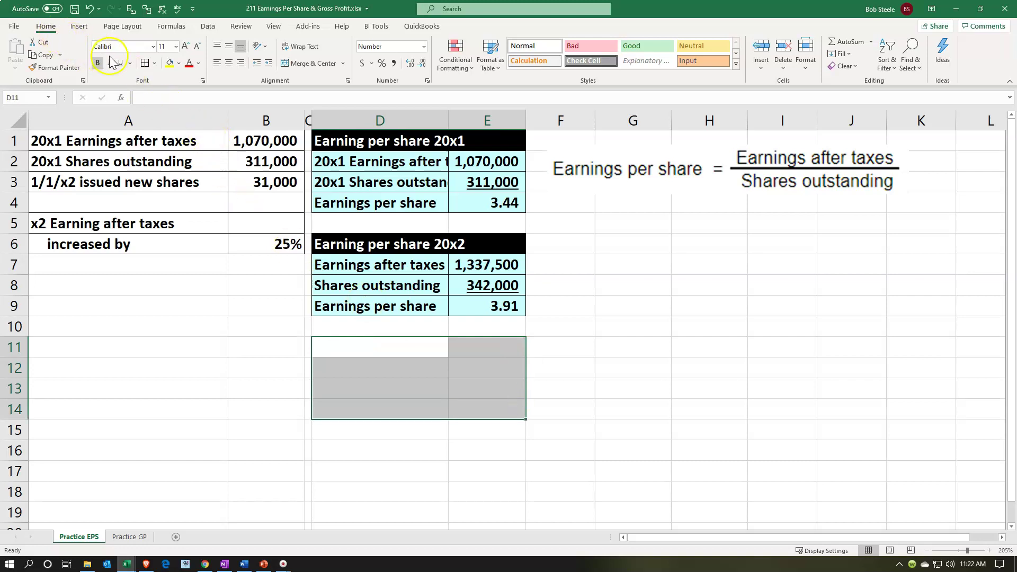
click(179, 64)
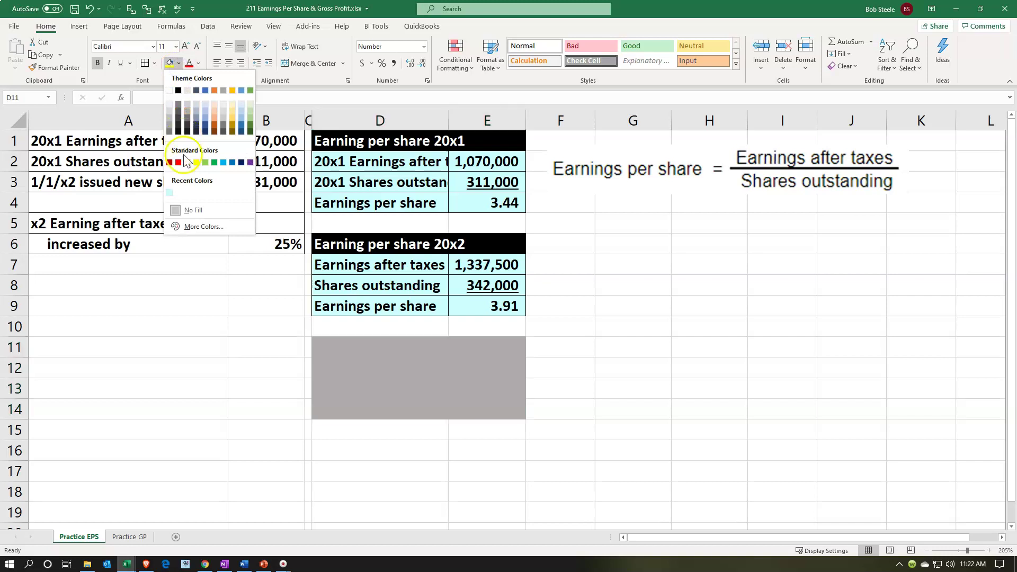
click(196, 226)
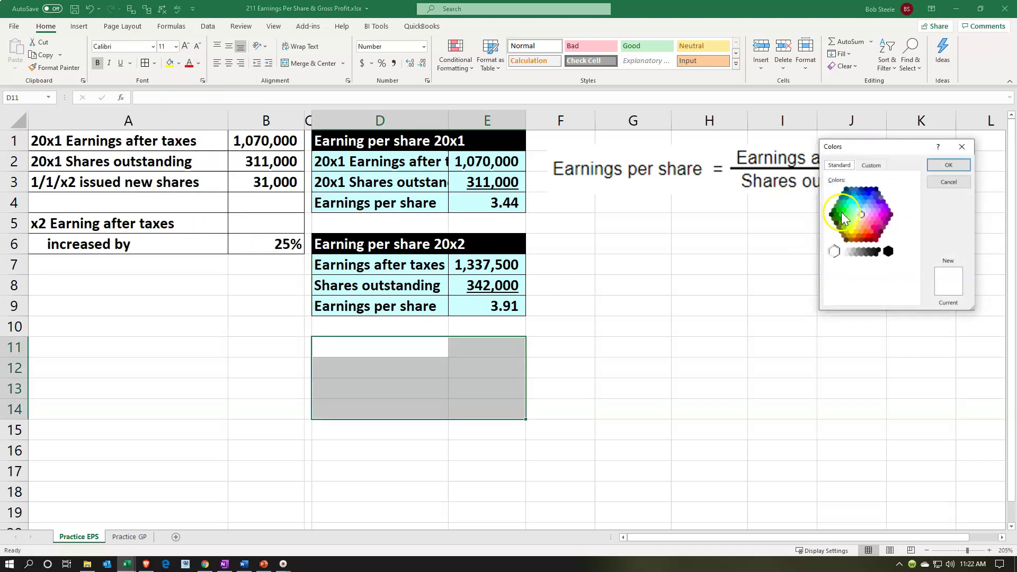
drag(869, 151, 674, 194)
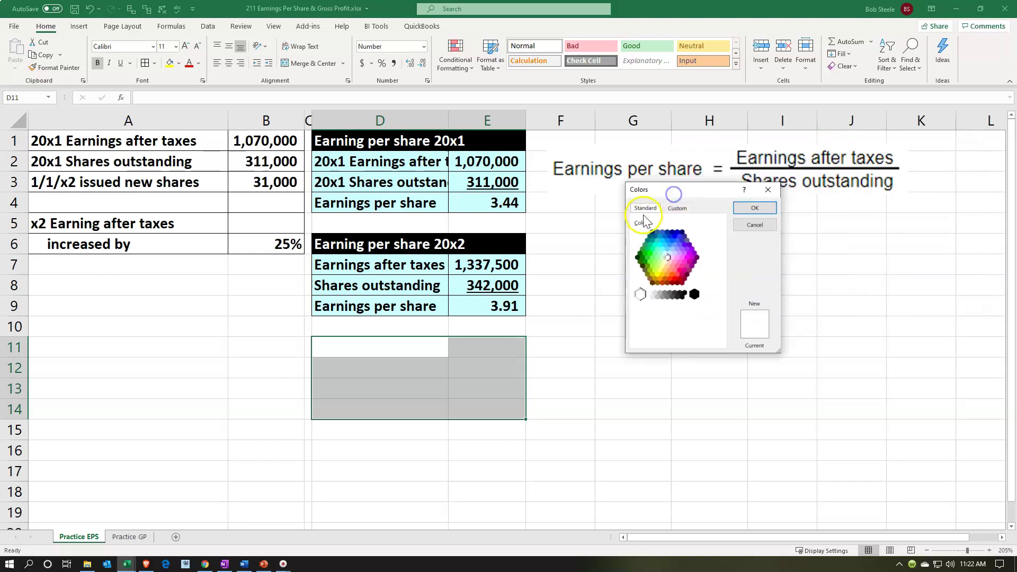
click(678, 209)
click(645, 209)
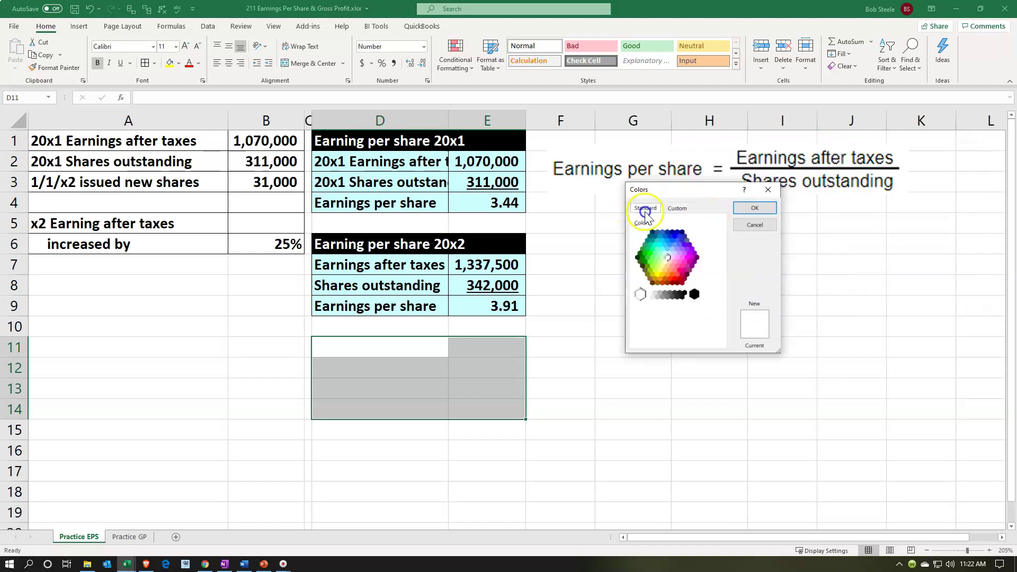
click(665, 253)
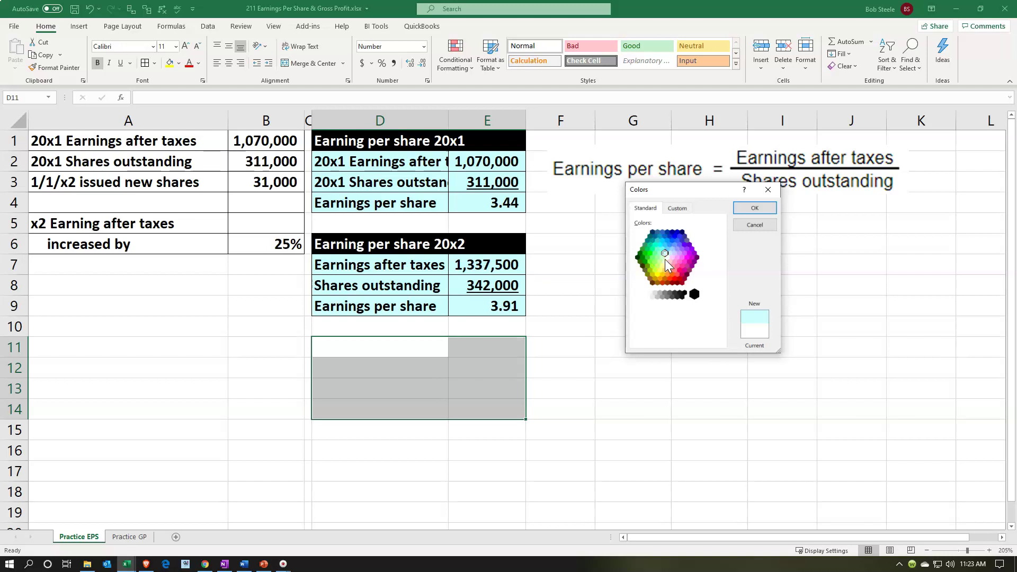
click(742, 209)
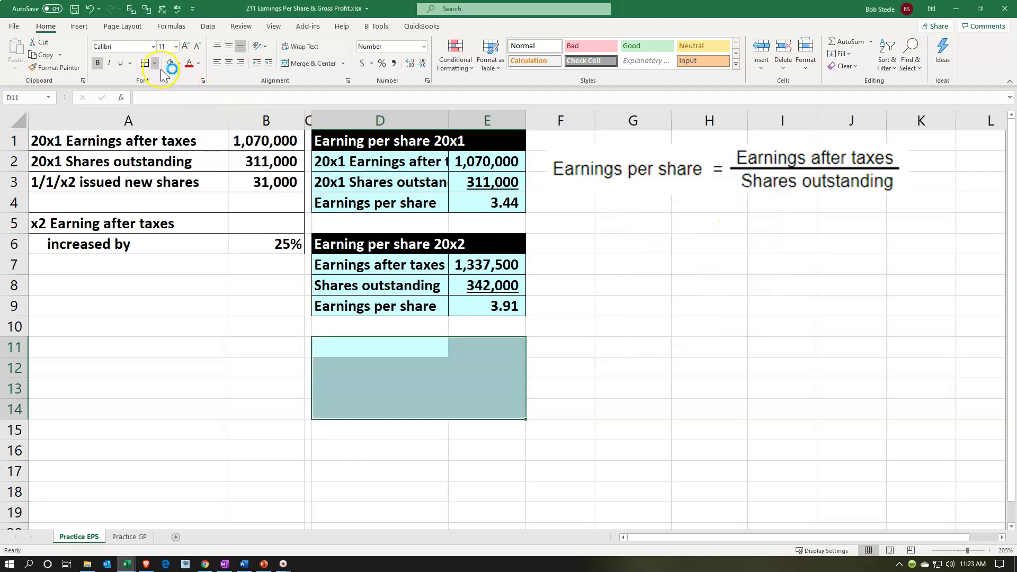
- Apply all borders to the light cyan cells D11:E14
click(145, 62)
drag(286, 392, 288, 400)
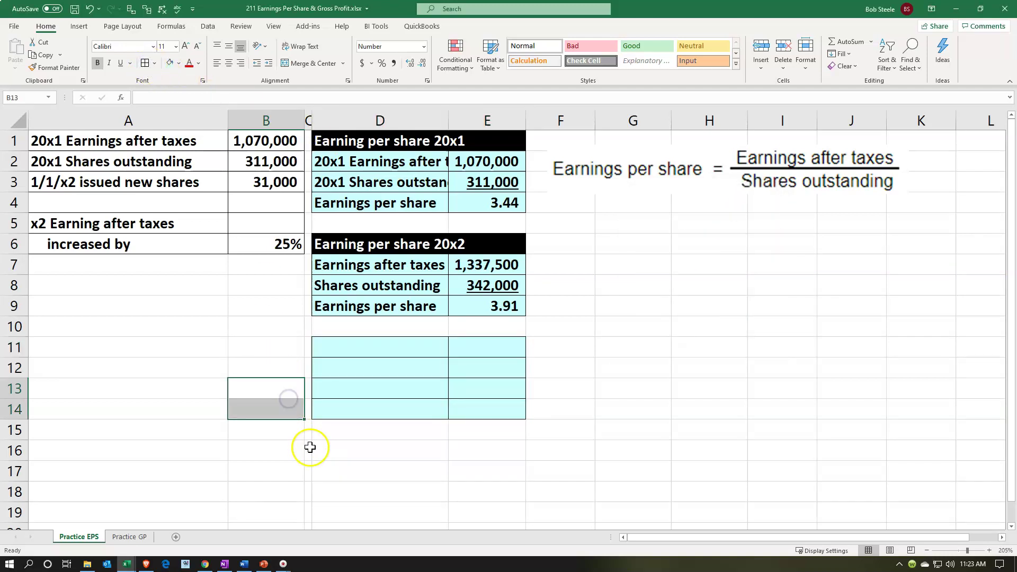
drag(339, 347, 509, 409)
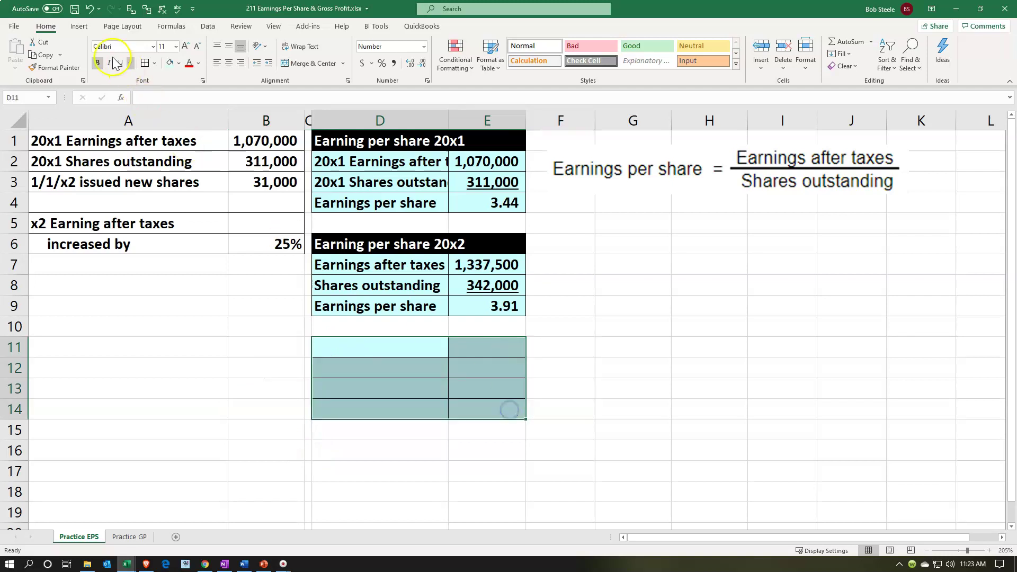
click(154, 63)
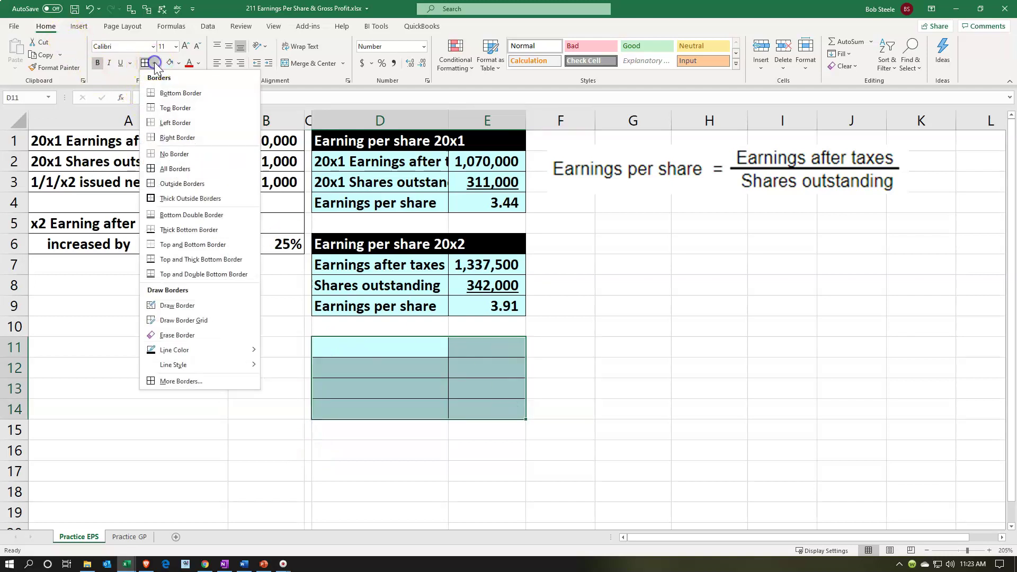
click(175, 172)
click(477, 432)
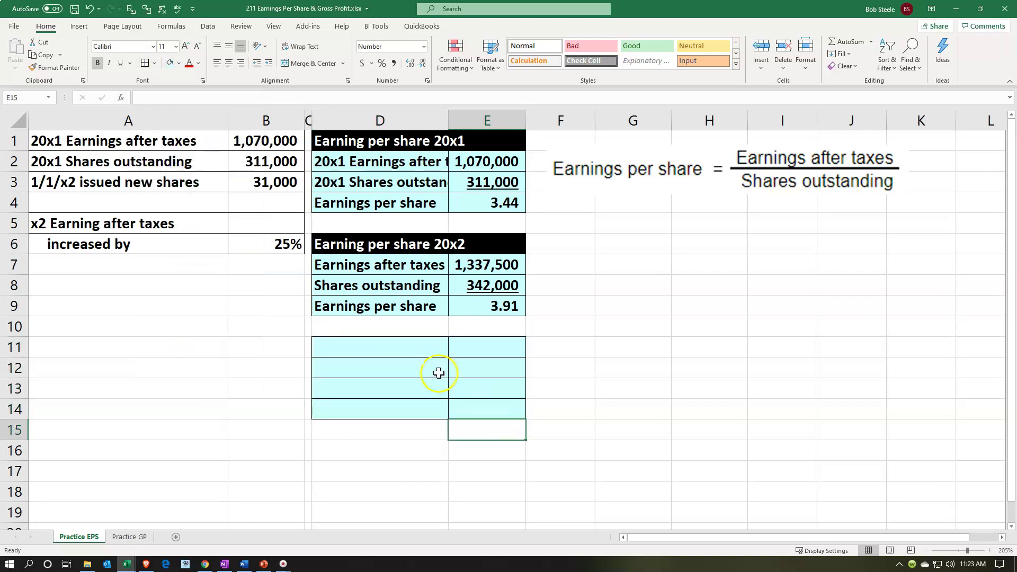
- Delete the formatted cells D11:E14, shifting cells up
drag(390, 347, 453, 404)
right_click(452, 404)
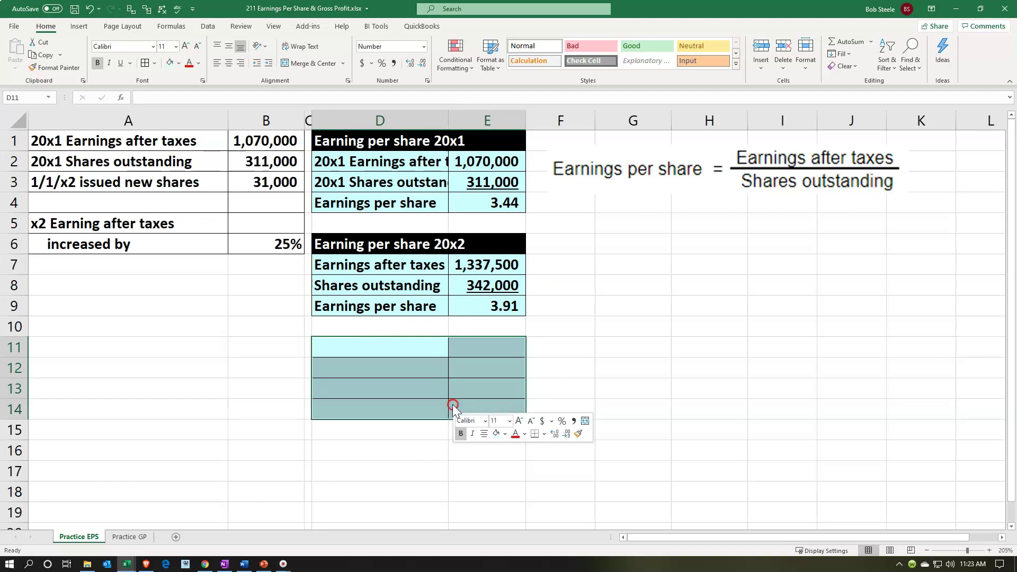
click(485, 228)
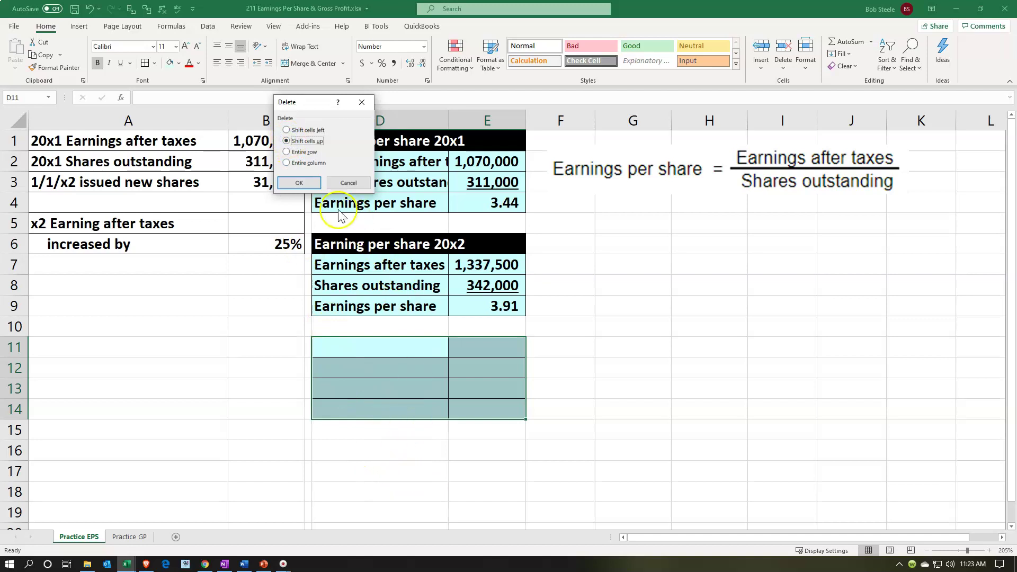
click(299, 184)
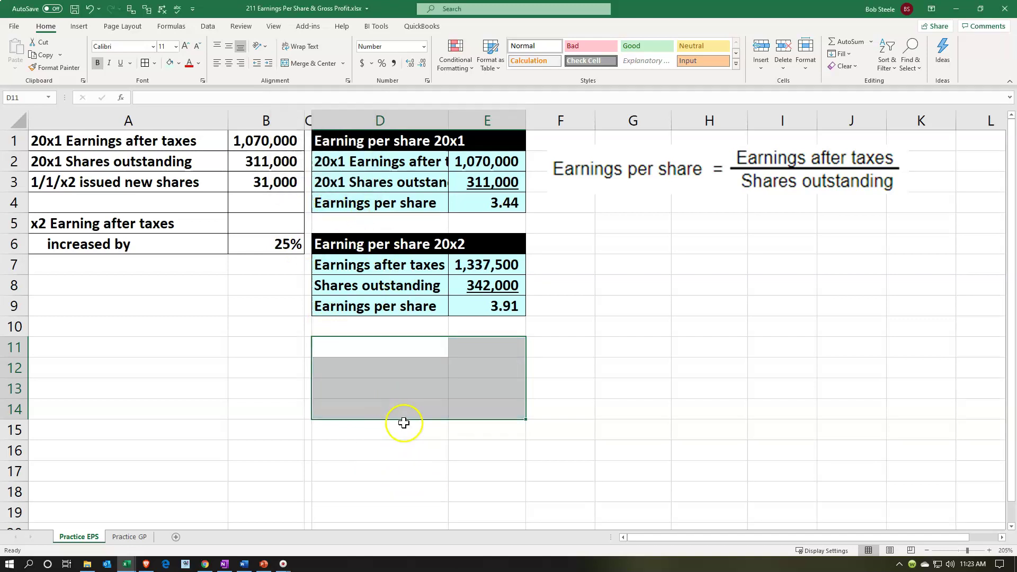
click(400, 389)
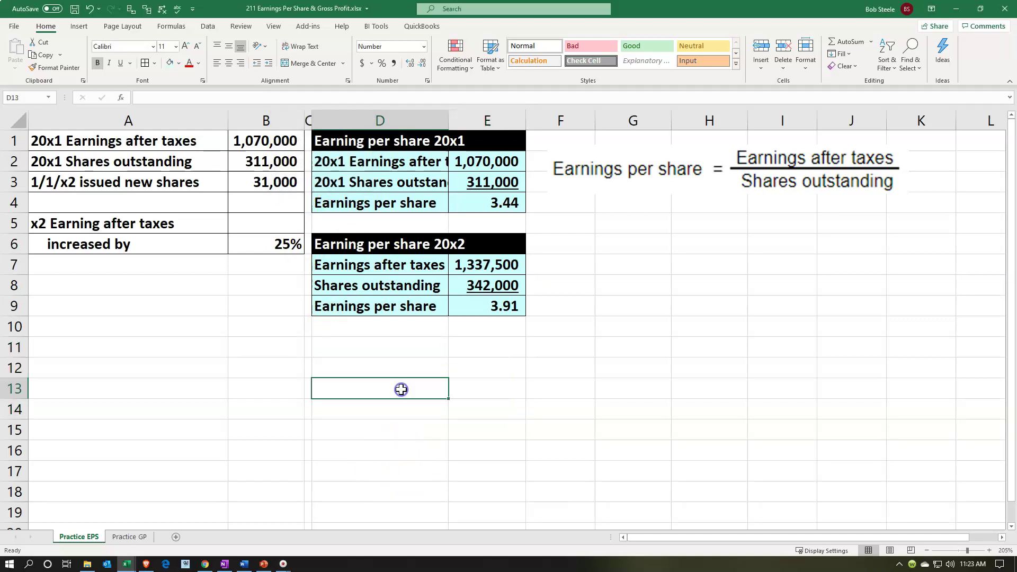
- On the Practice GP worksheet, link cell D2 to the Sales label with =A1
click(130, 537)
click(289, 224)
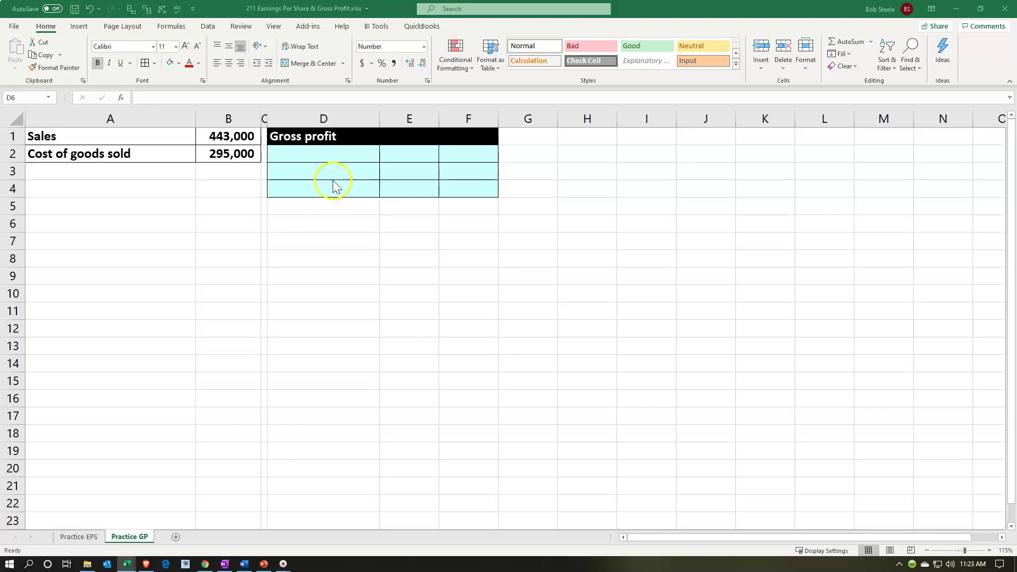
click(328, 158)
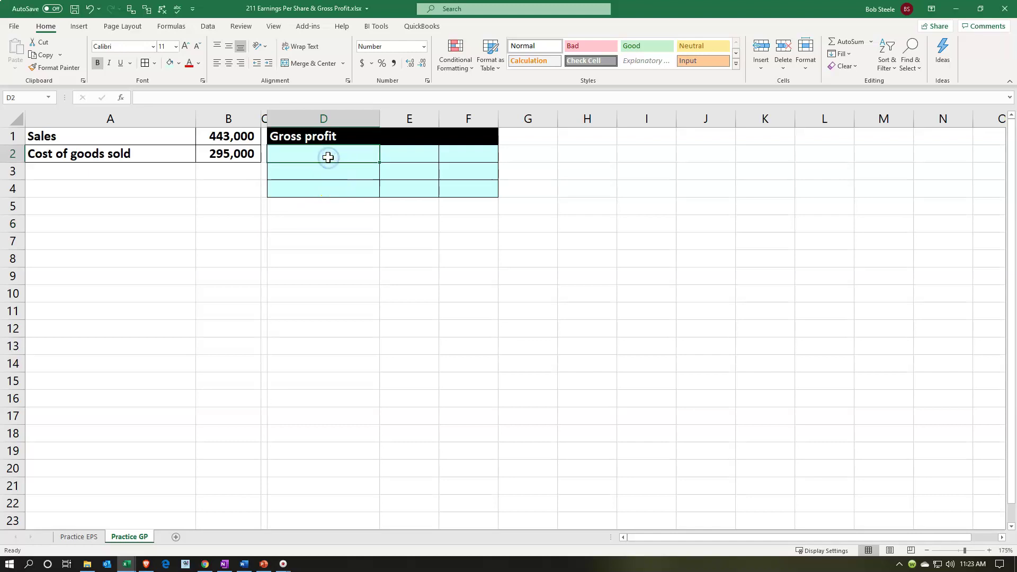
text(=)
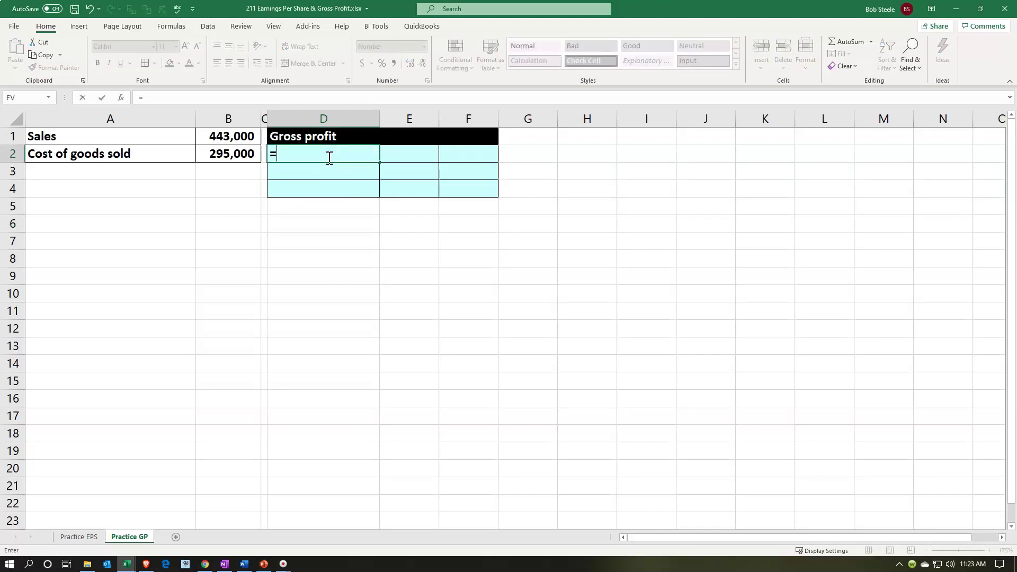
key(Left)
key(Left)
key(Left)
key(Up)
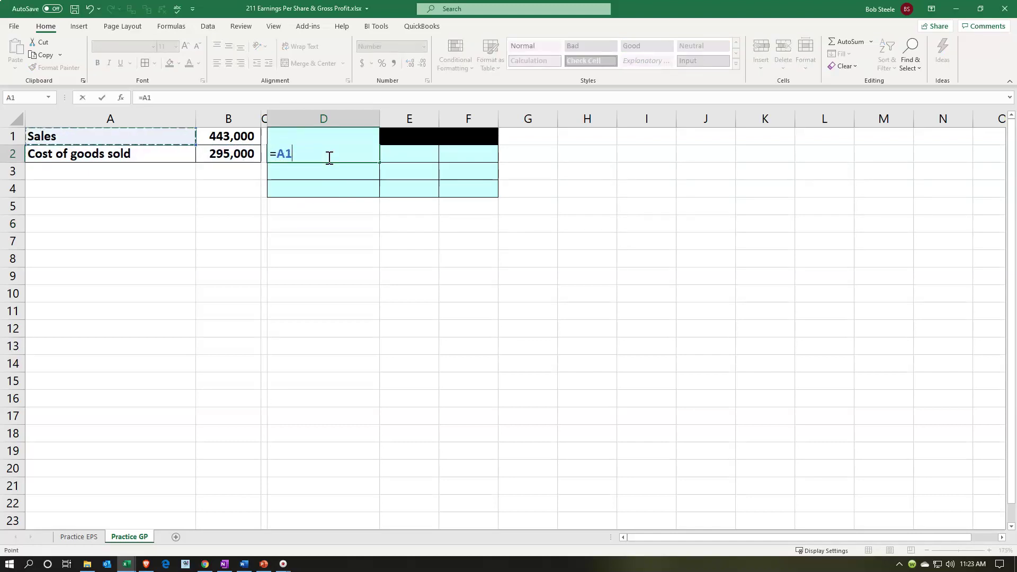
key(Return)
- Link cell E2 beside the Sales label to the sales amount with =B1
key(Right)
key(Up)
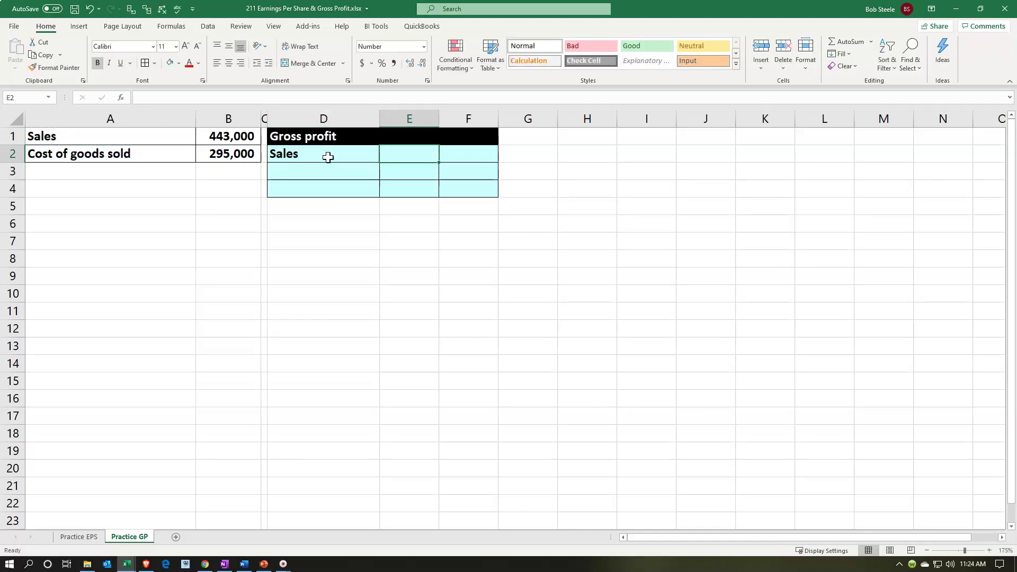
text(=)
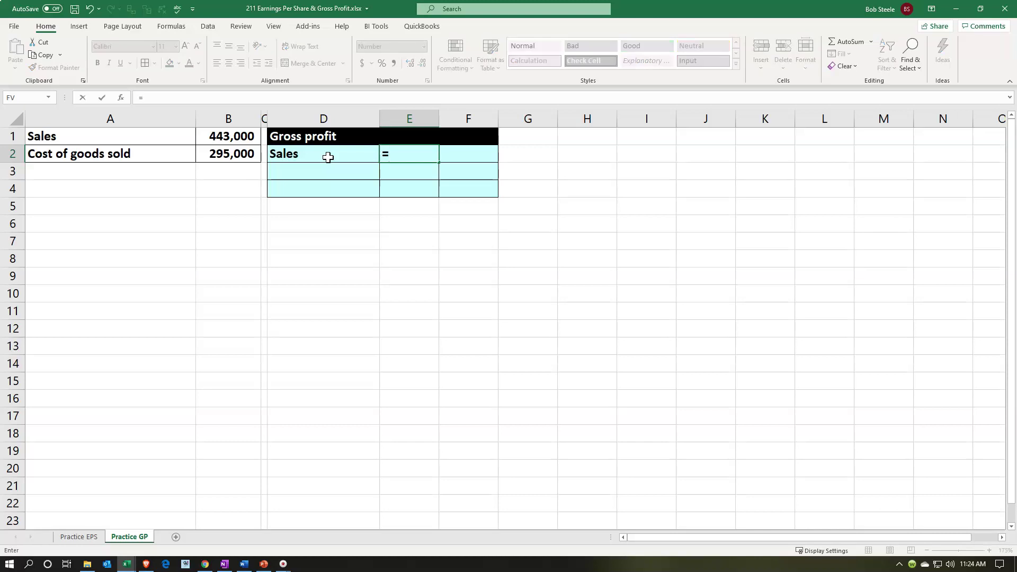
key(Left)
key(Left)
key(Left)
key(Up)
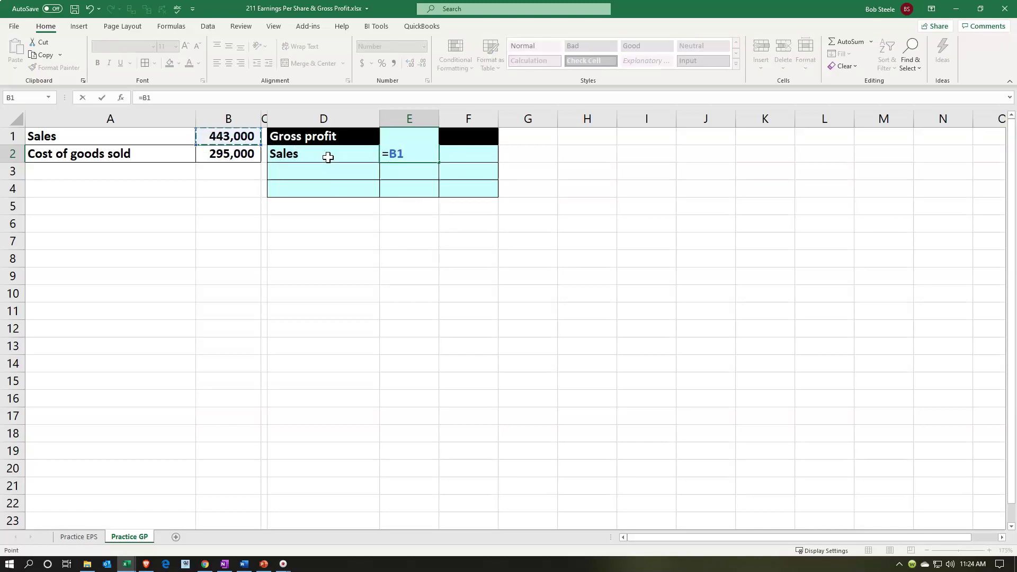
key(Return)
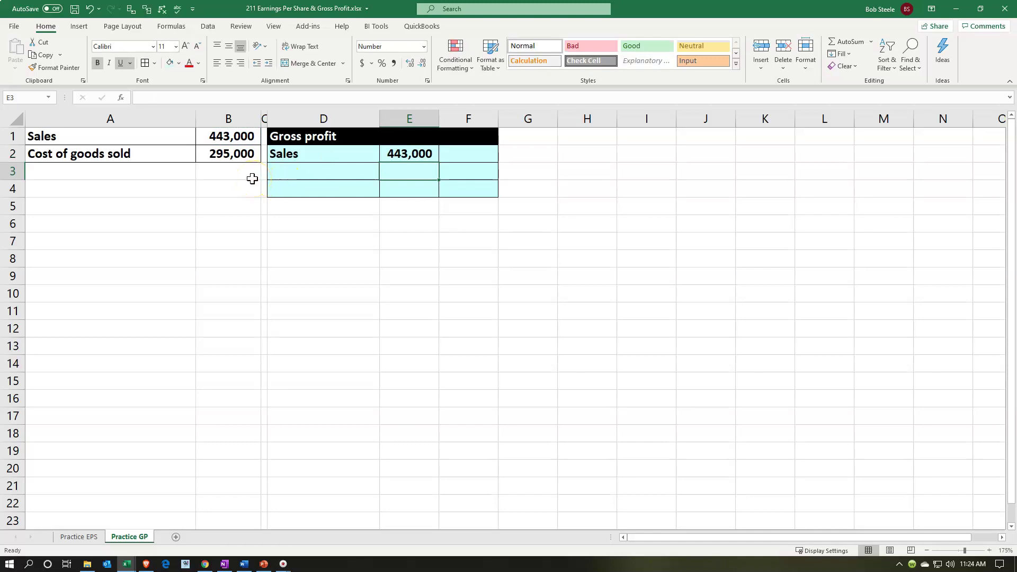
- Link cell D3 to the Cost of goods sold label with =A2
click(285, 169)
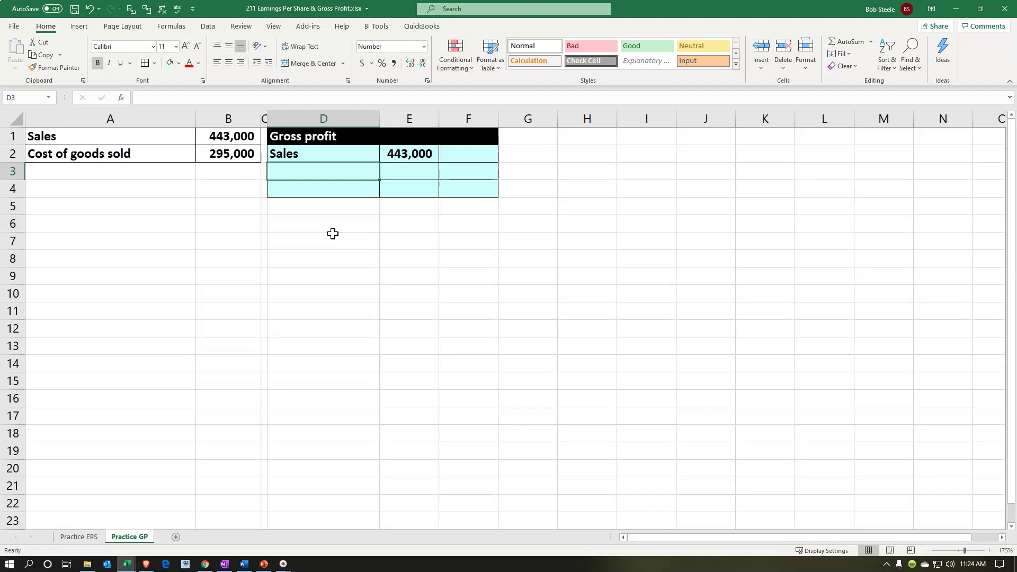
text(=)
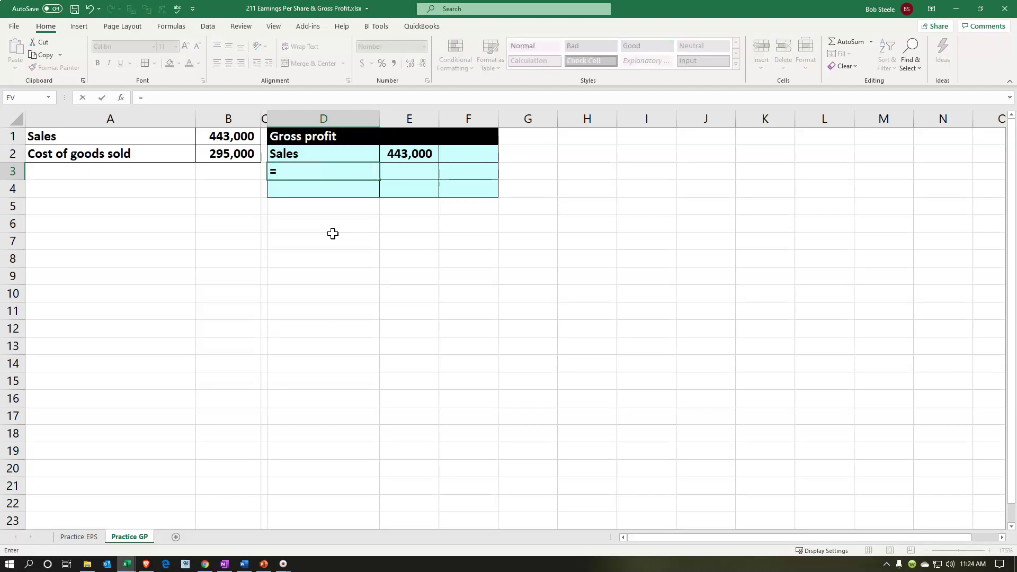
key(Left)
key(Left)
key(Left)
key(Up)
key(Tab)
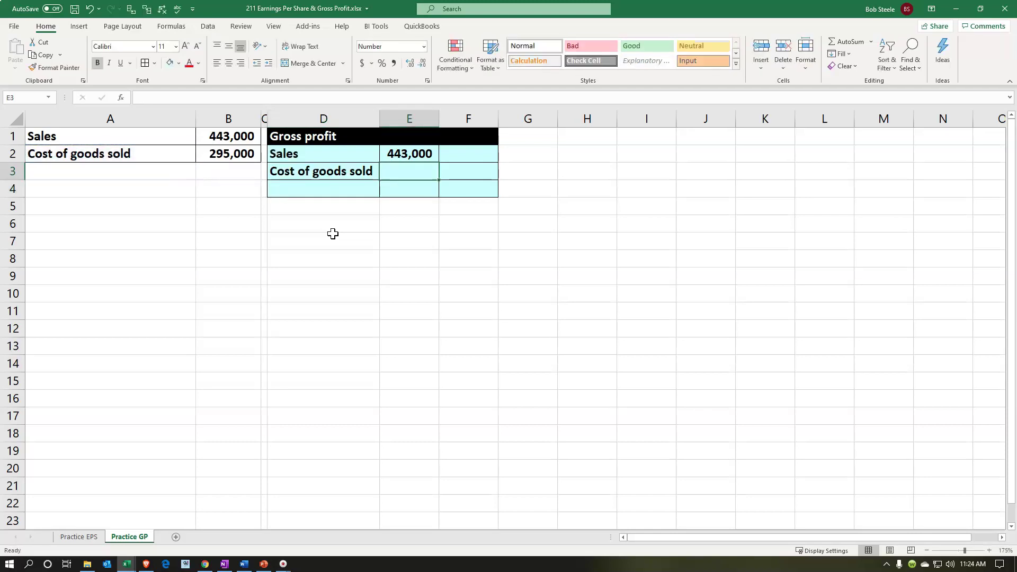
- Link cell E3 to the cost of goods sold amount with =B2
text(=)
key(Left)
key(Left)
key(Left)
key(Up)
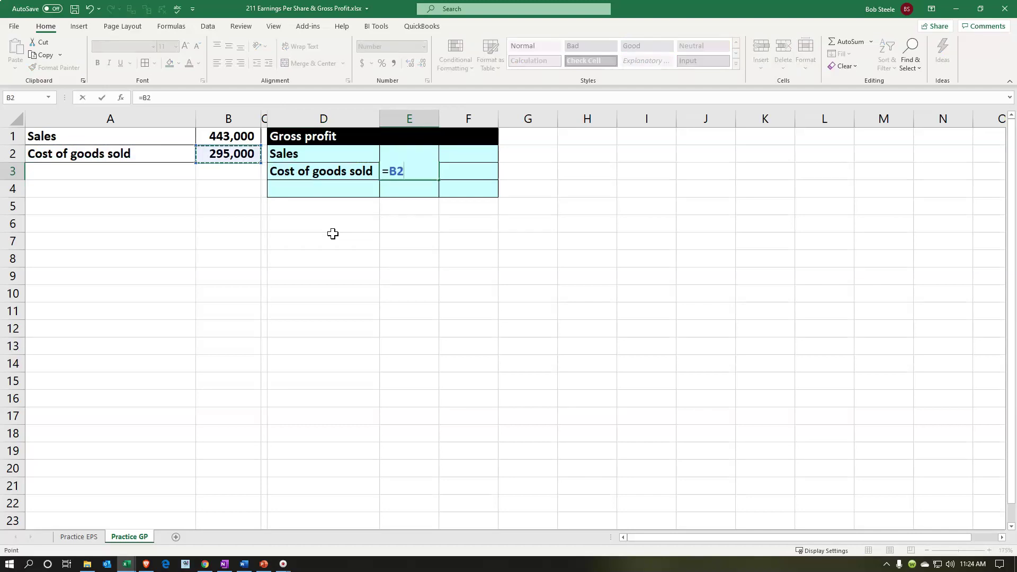
key(Return)
- Enter the label Gross profit in cell D4
key(Left)
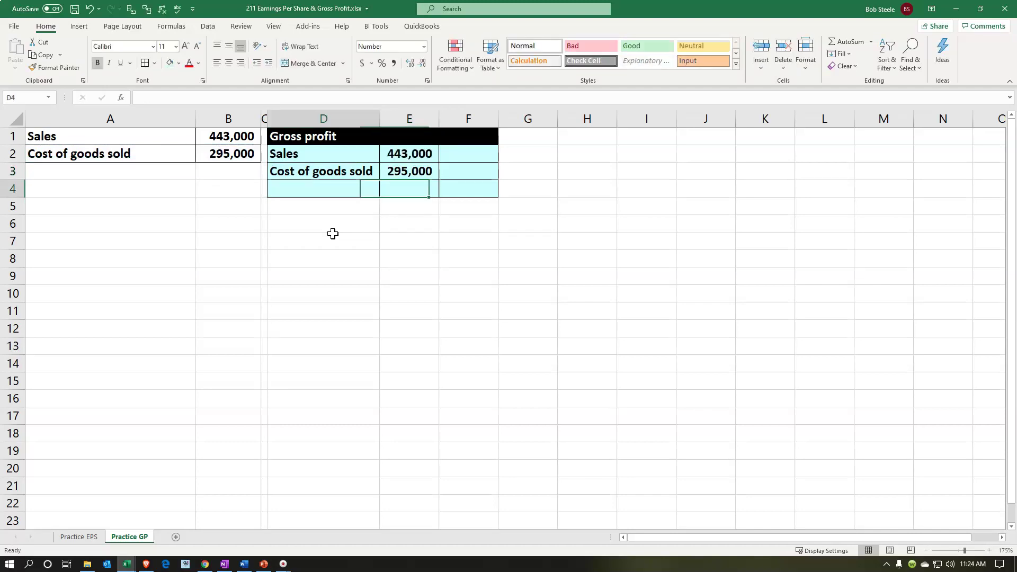
text(Gross P)
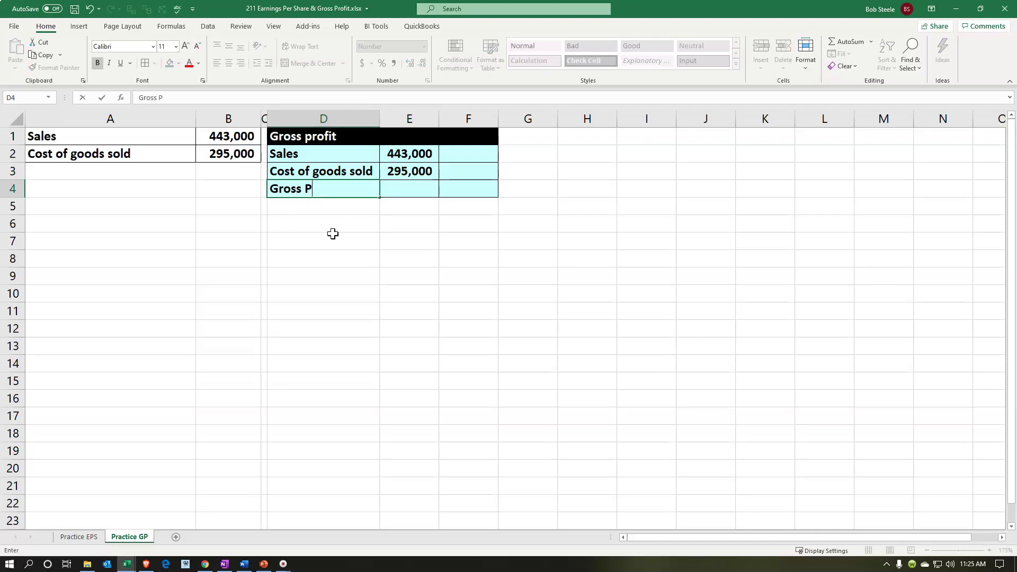
key(BackSpace)
text(pa)
key(BackSpace)
text(rofit)
key(Tab)
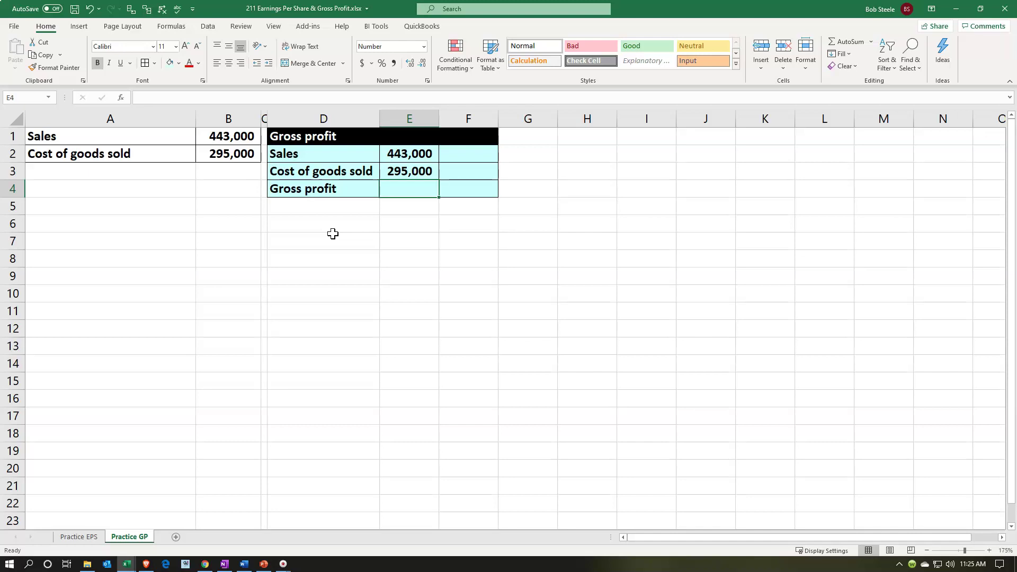
- Calculate gross profit in cell E4 with =E2-E3, and check the references in the formula
text(=)
key(Up)
key(Up)
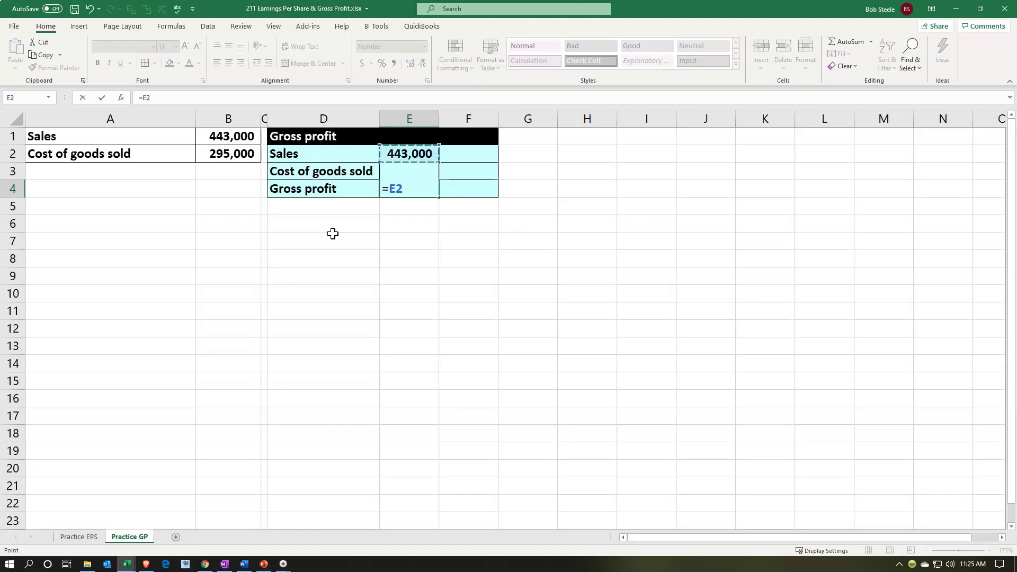
text(-)
key(Up)
key(Return)
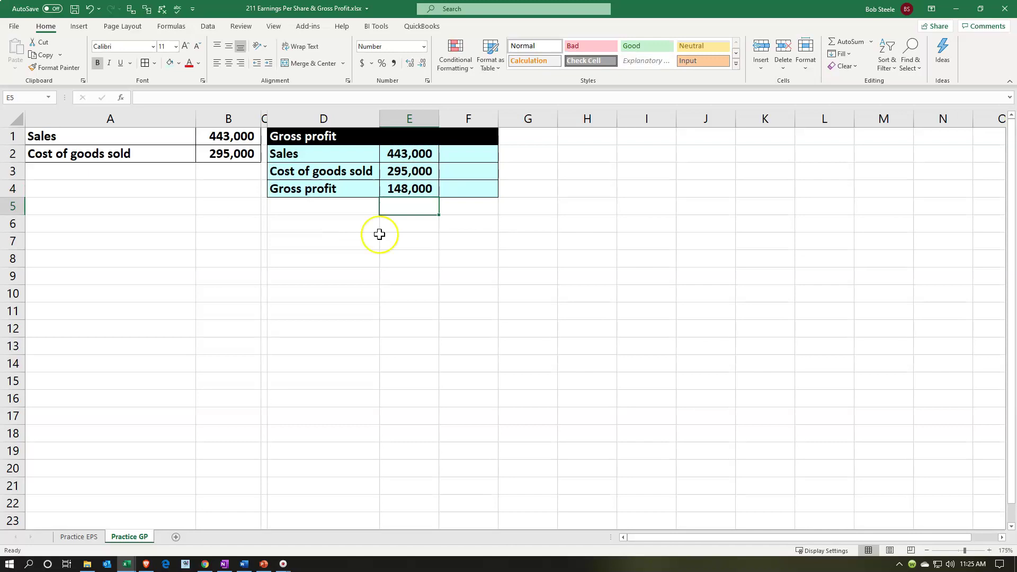
double_click(401, 189)
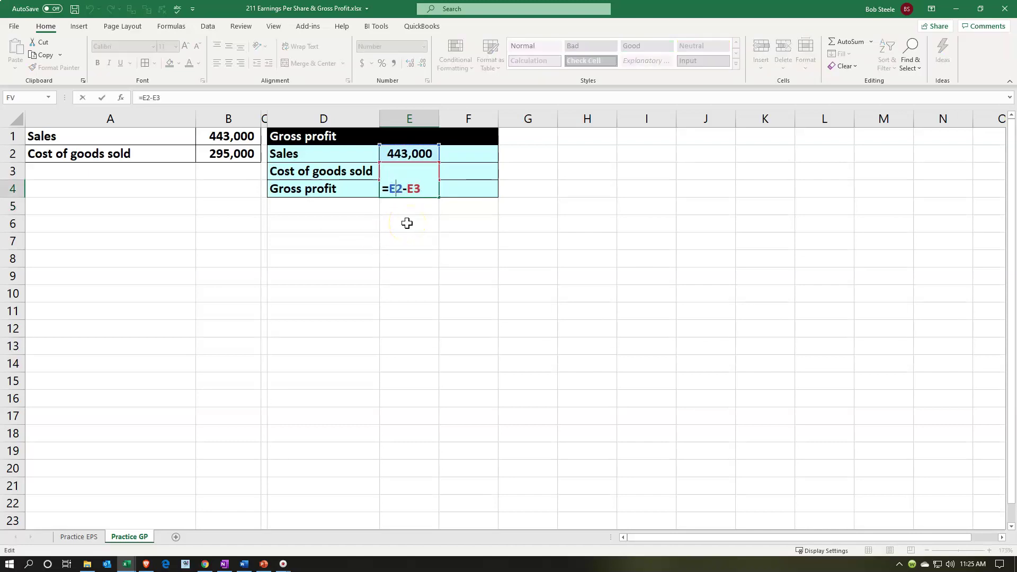
key(Return)
- Apply a single underline to the cost of goods sold amount in cell E3
click(420, 173)
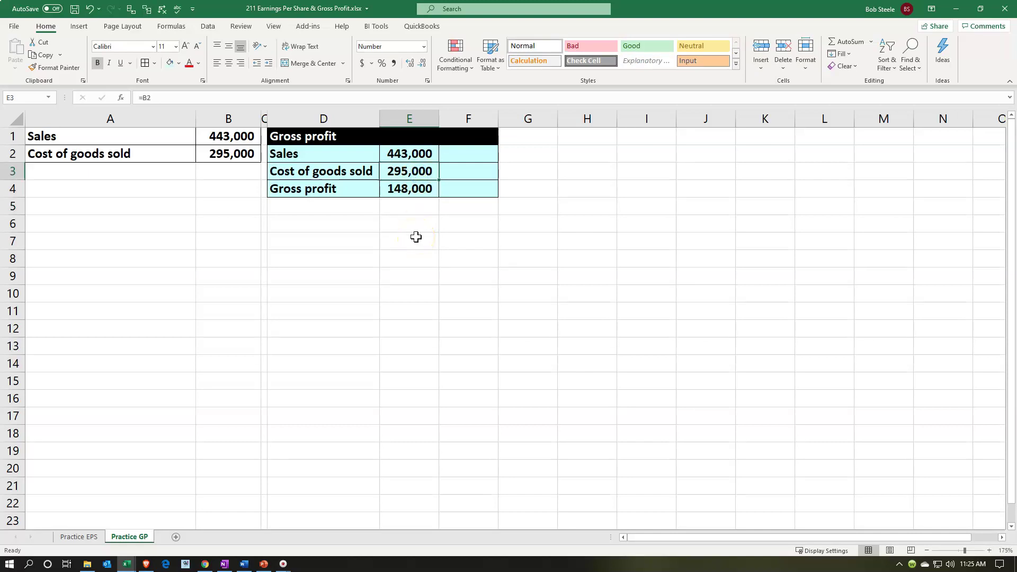
click(45, 32)
click(46, 32)
click(130, 64)
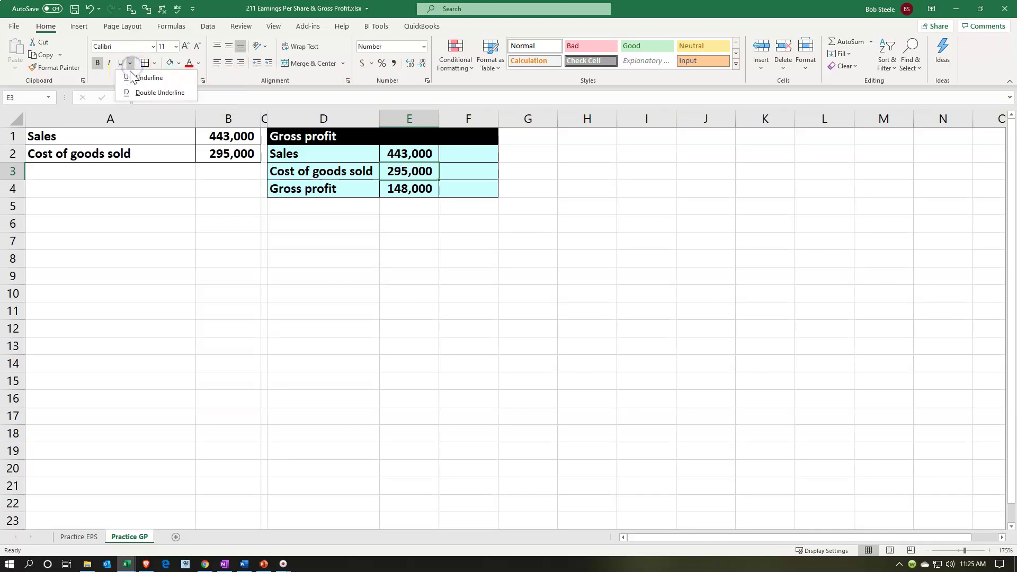
click(140, 78)
click(331, 236)
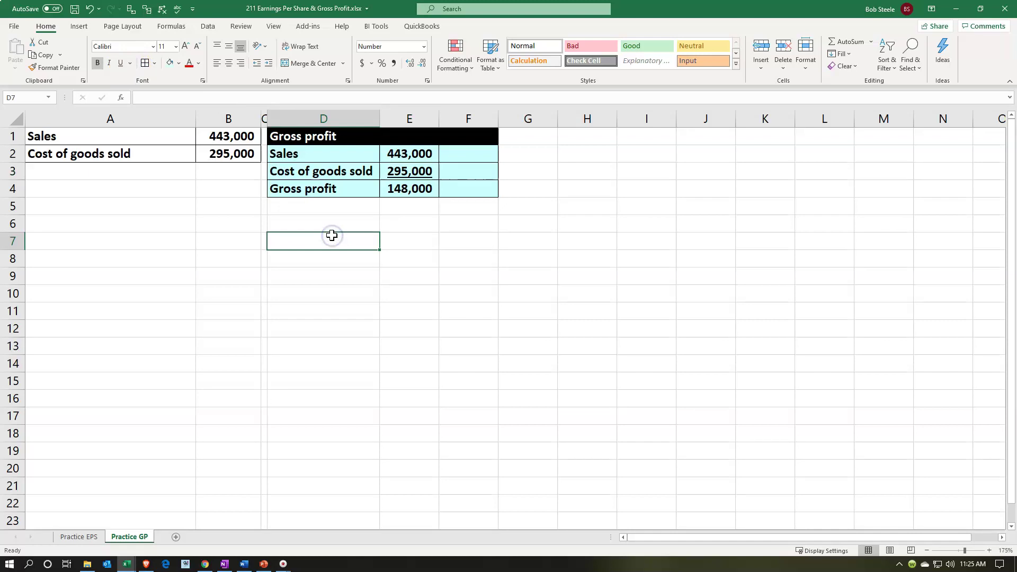
- Apply a double underline to the gross profit amount in cell E4
click(398, 189)
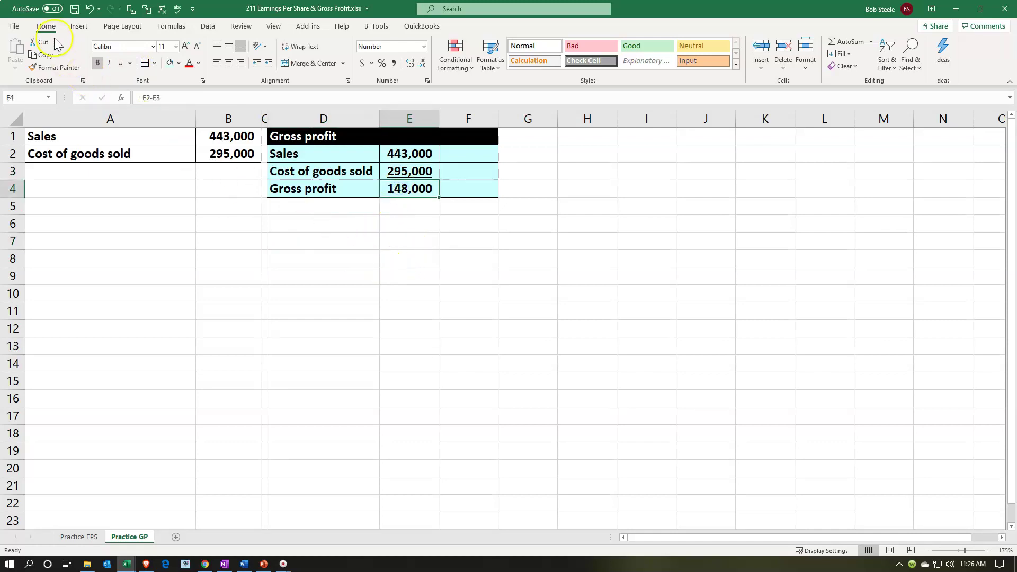
click(131, 67)
click(146, 90)
click(322, 209)
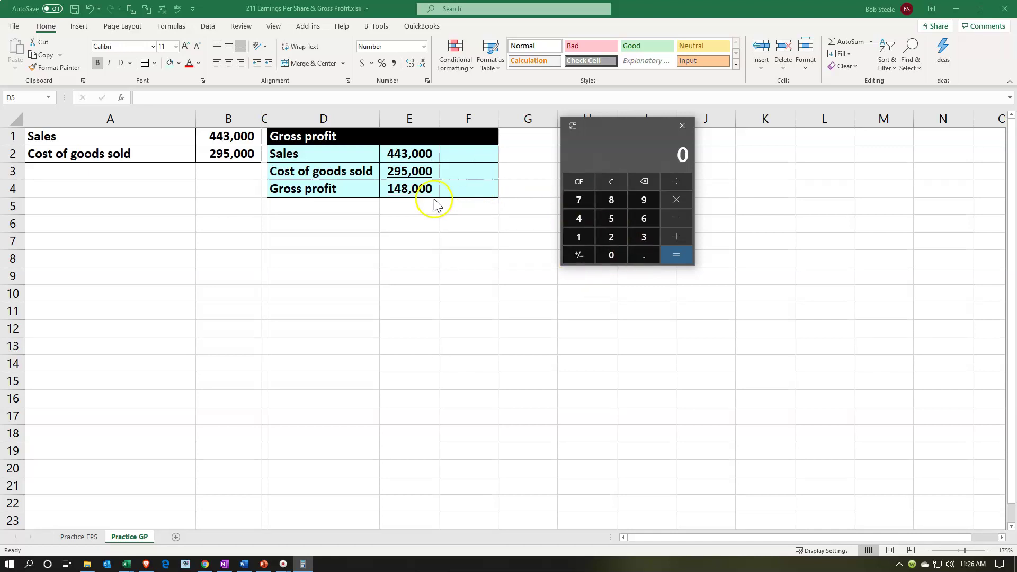
- In Calculator, divide 148000 by 443000, and restore the full window beside the table to read the whole result
text(1480000)
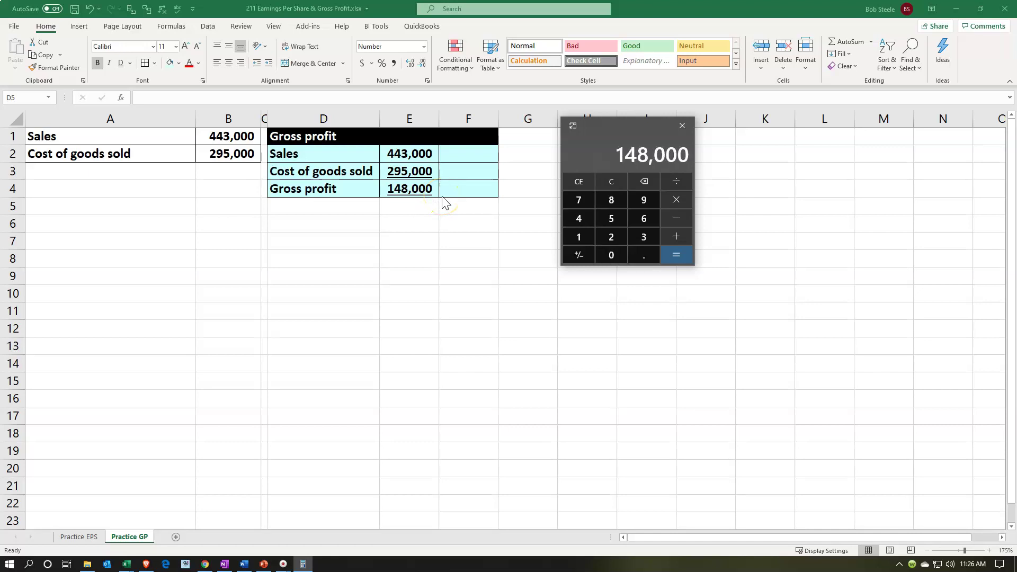
key(slash)
text(443)
text(000)
key(Return)
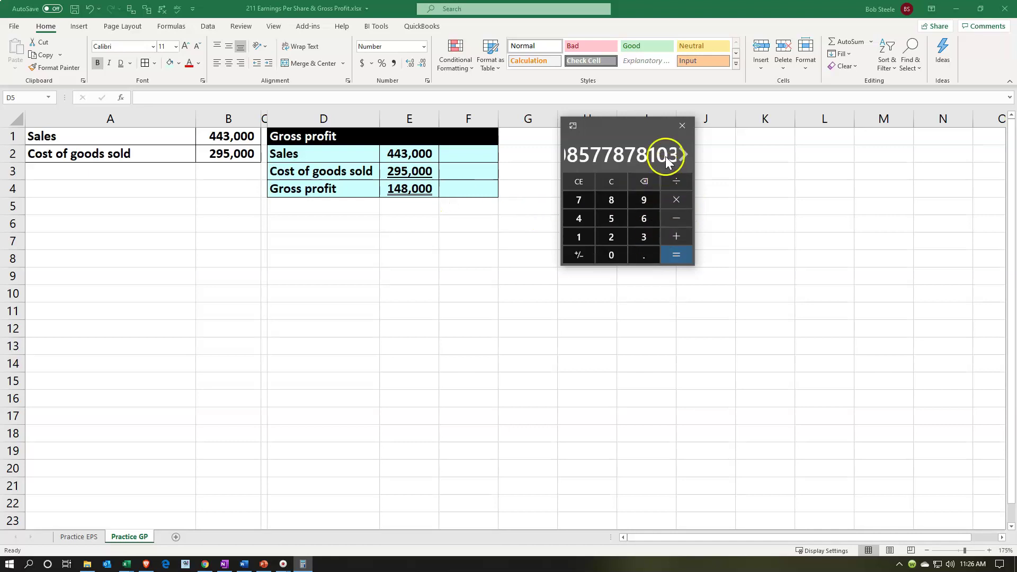
click(575, 125)
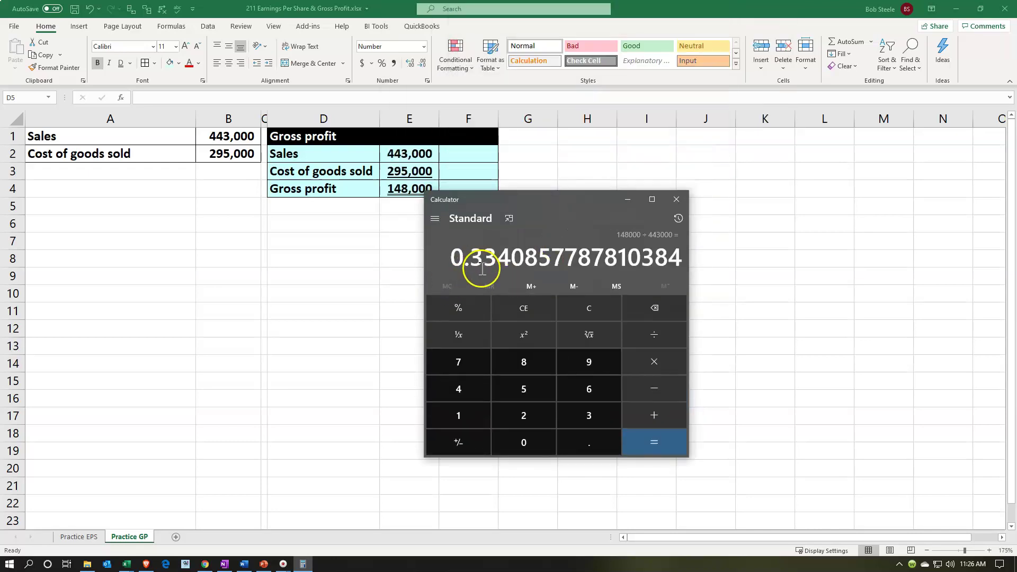
drag(542, 205, 679, 176)
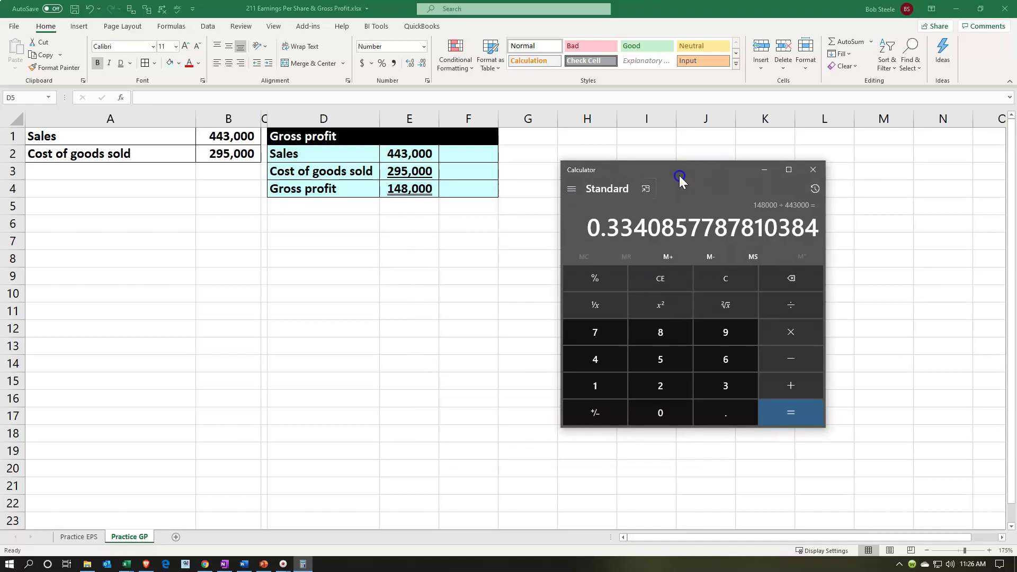
- Switch back to Excel and calculate gross profit as a share of sales in cell F4 with =E4/E2
key(alt+Tab)
click(469, 191)
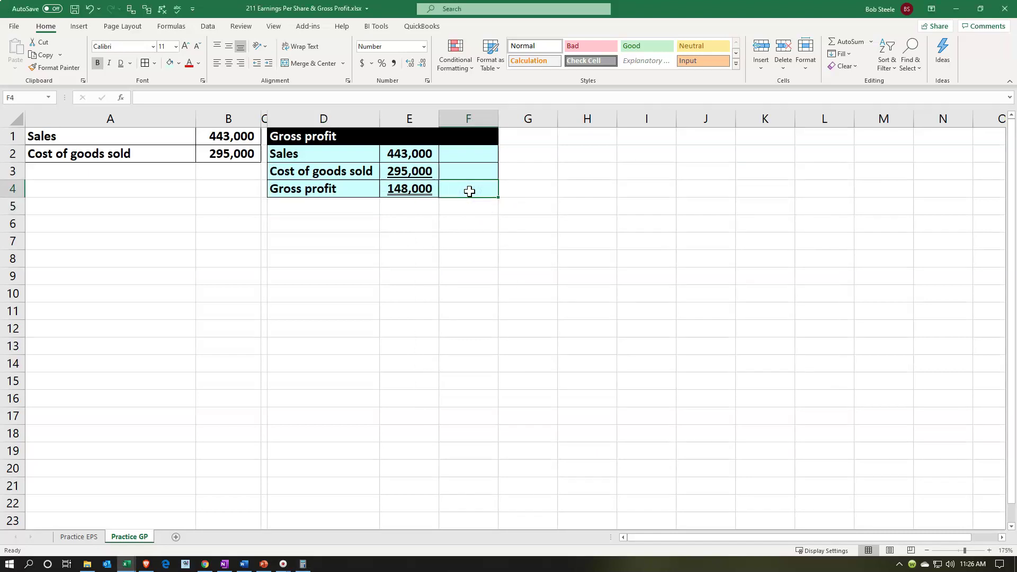
text(=)
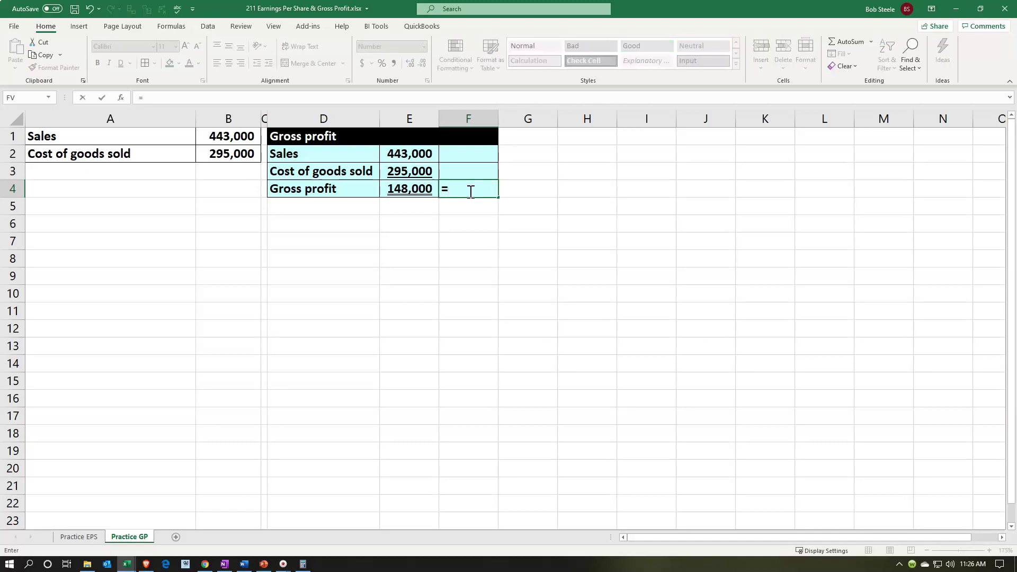
click(419, 189)
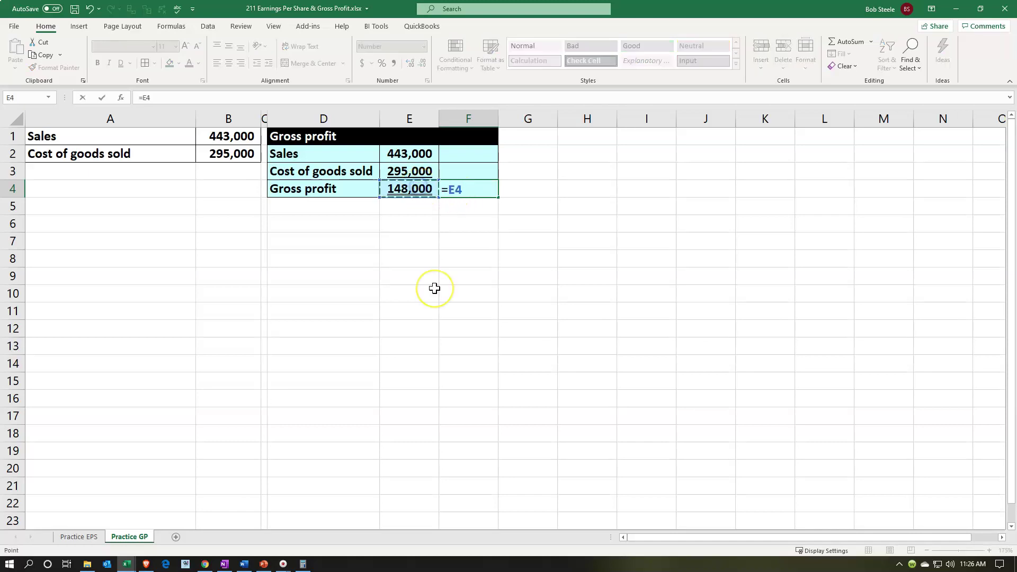
text(/)
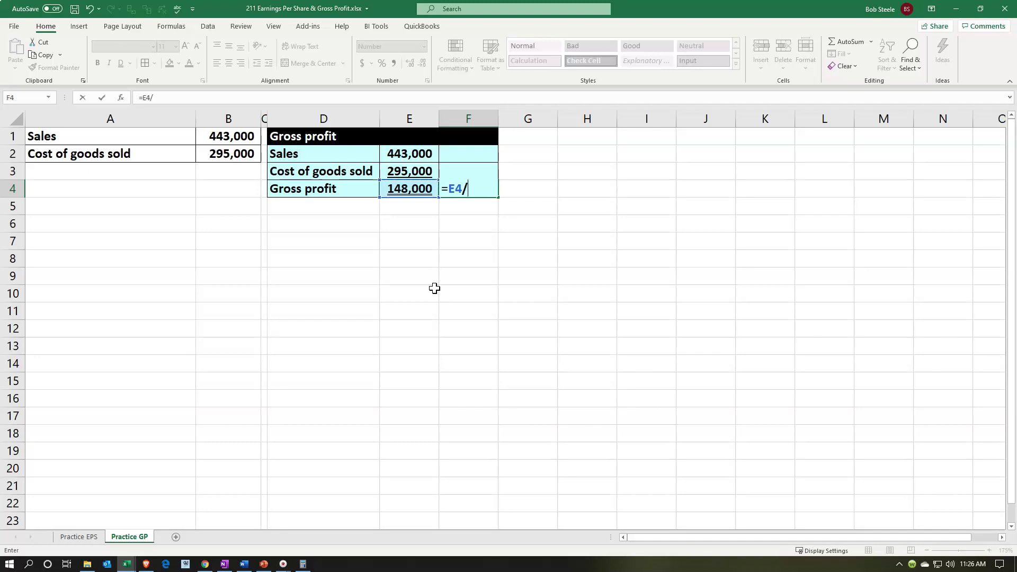
click(419, 154)
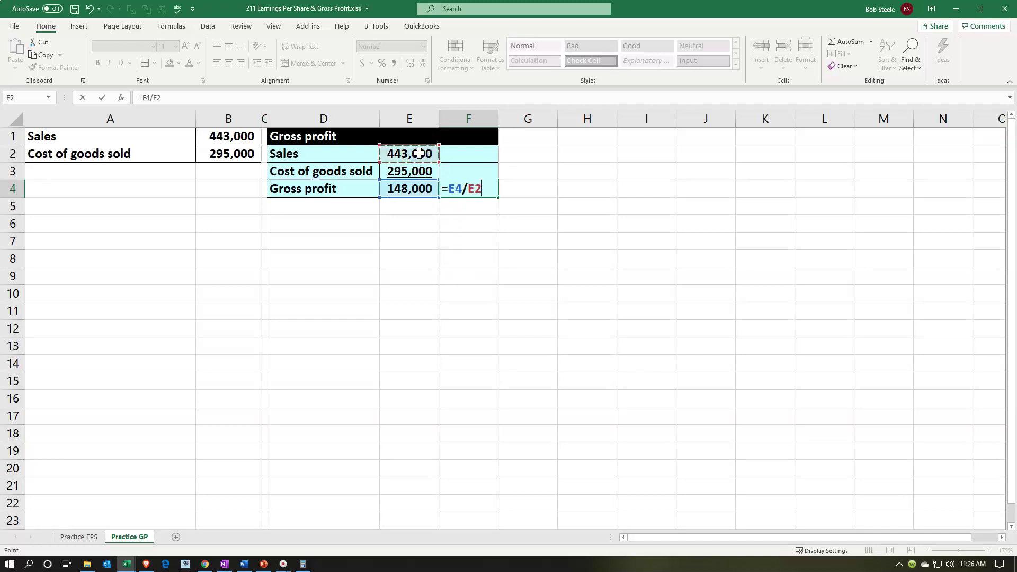
key(Return)
click(466, 212)
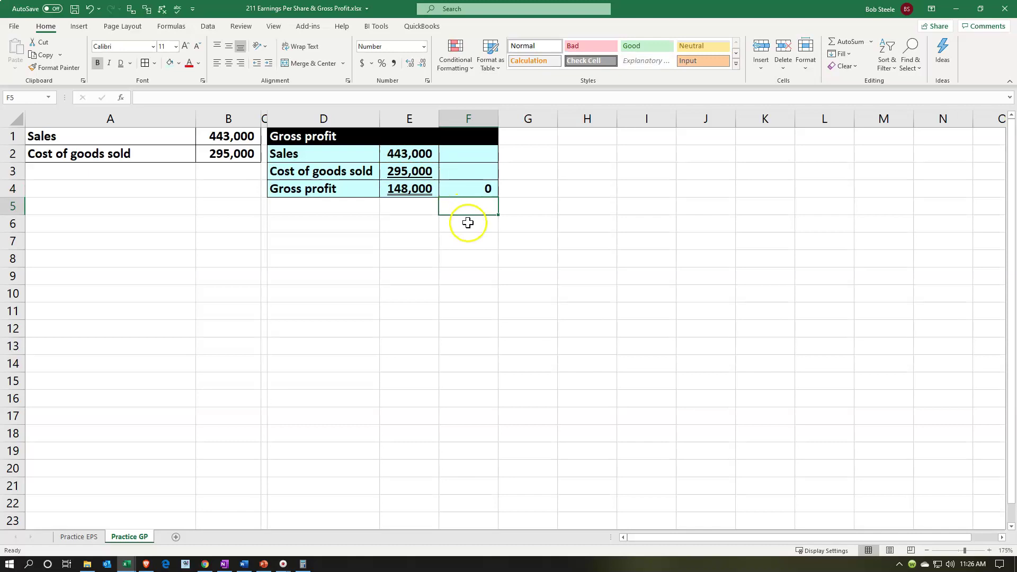
- Format the gross profit ratio in cell F4 as a percentage with two decimal places
click(476, 194)
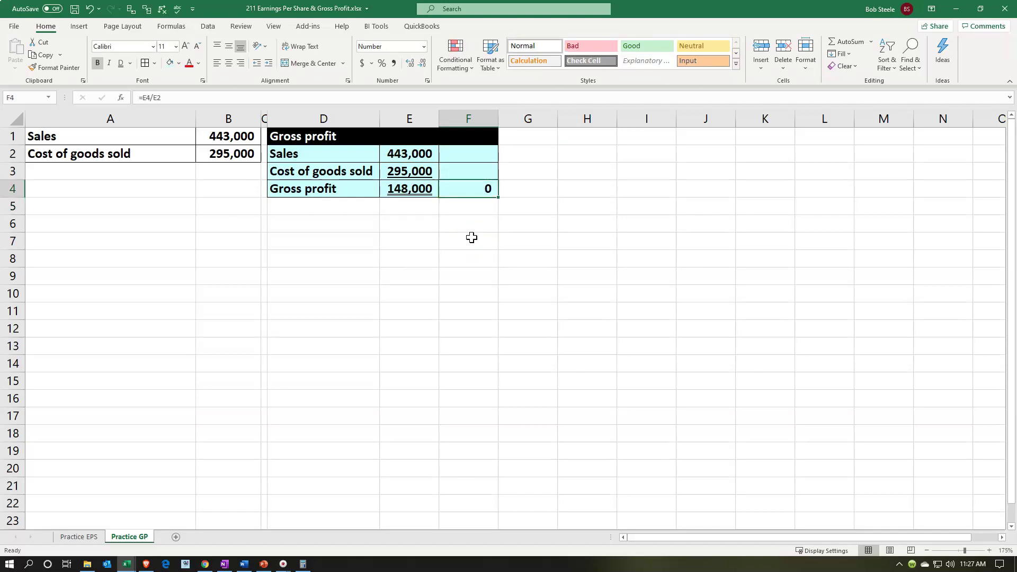
click(381, 64)
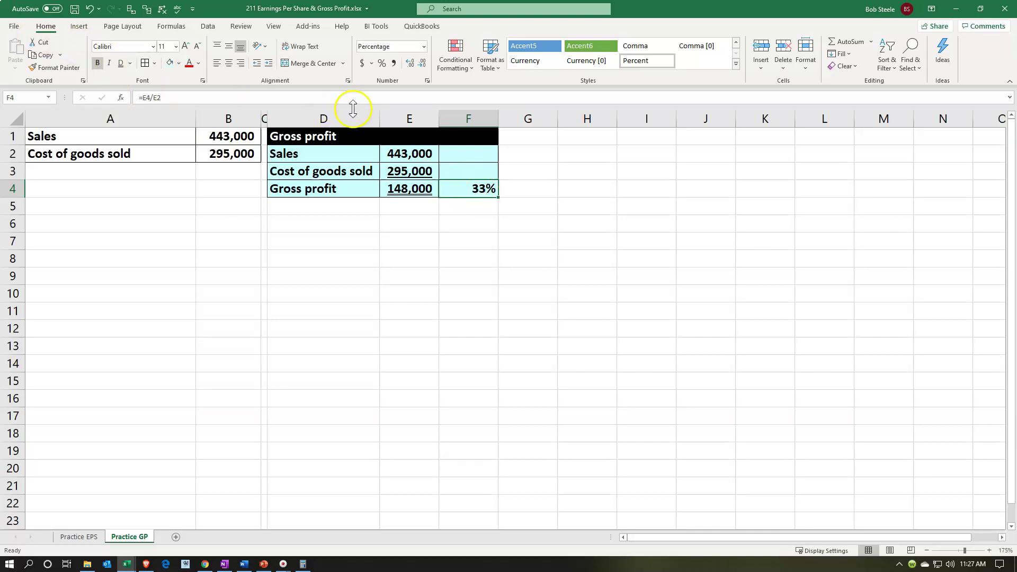
click(422, 64)
click(410, 66)
click(409, 65)
- Calculate cost of goods sold as a share of sales in cell F3 with =E3/E2
click(472, 174)
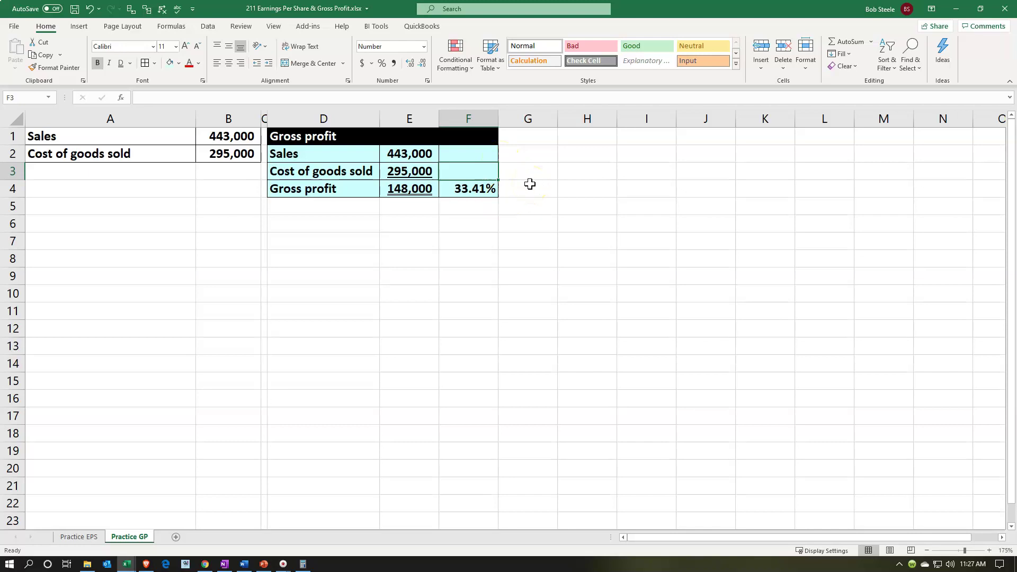
text(=)
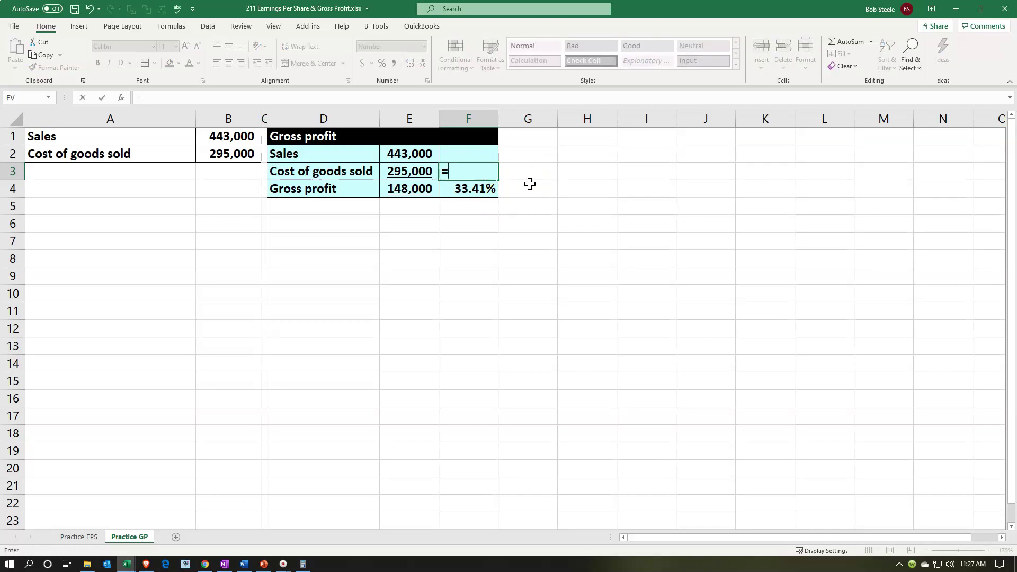
key(Left)
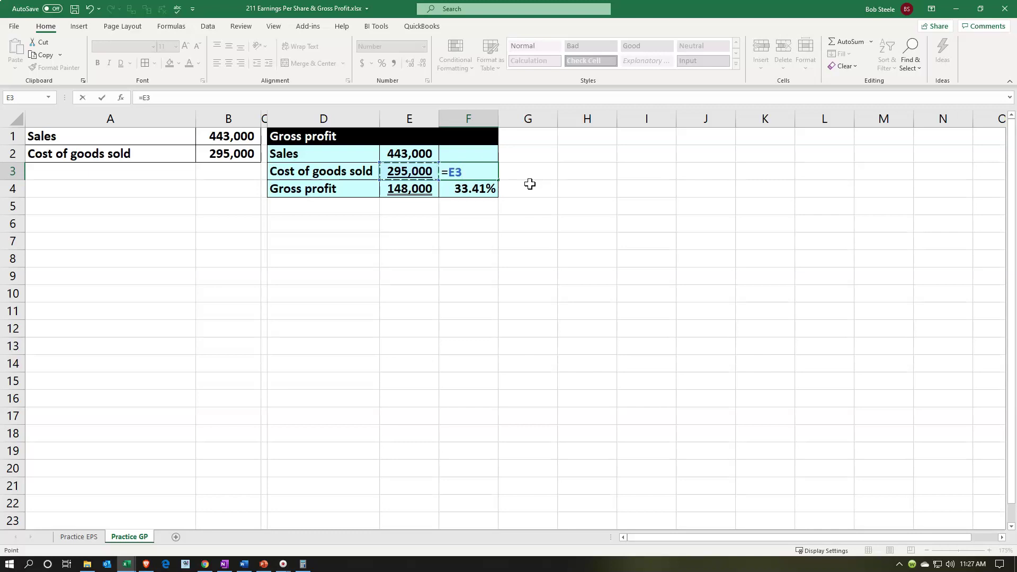
text(/)
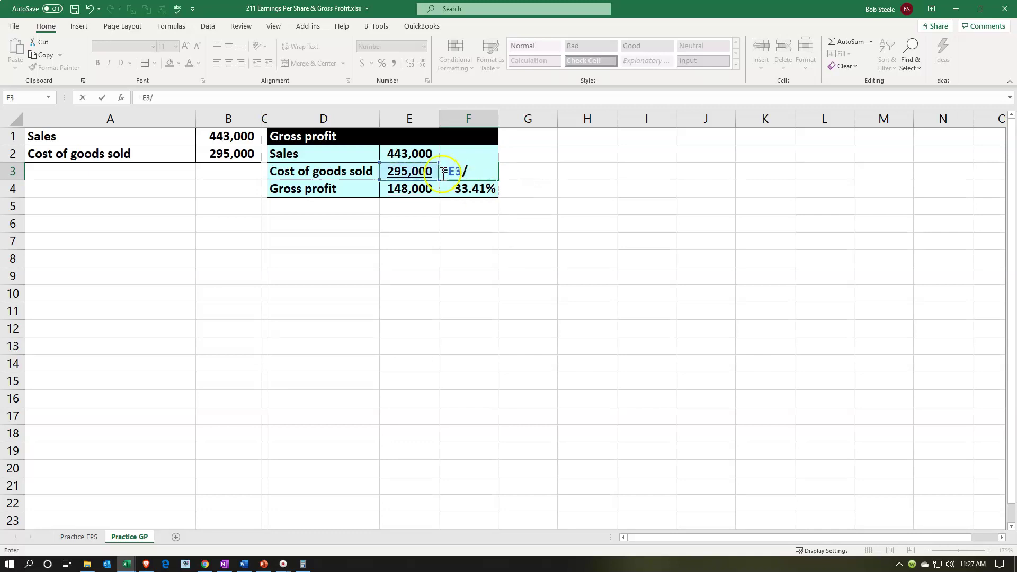
click(393, 154)
key(ctrl+Return)
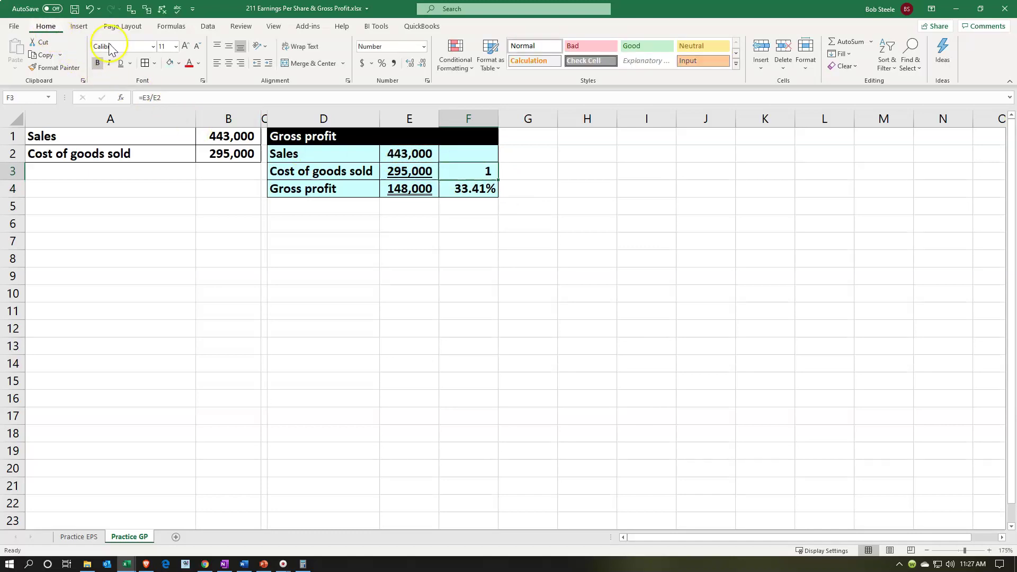
- Format the cost of goods sold ratio in cell F3 as a percentage with two decimal places
click(381, 63)
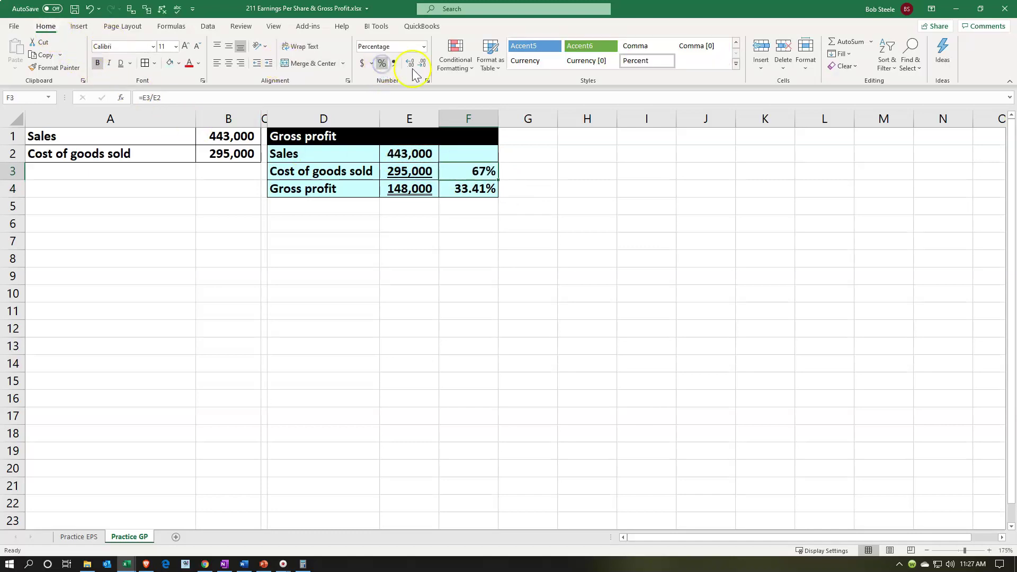
click(409, 62)
click(409, 62)
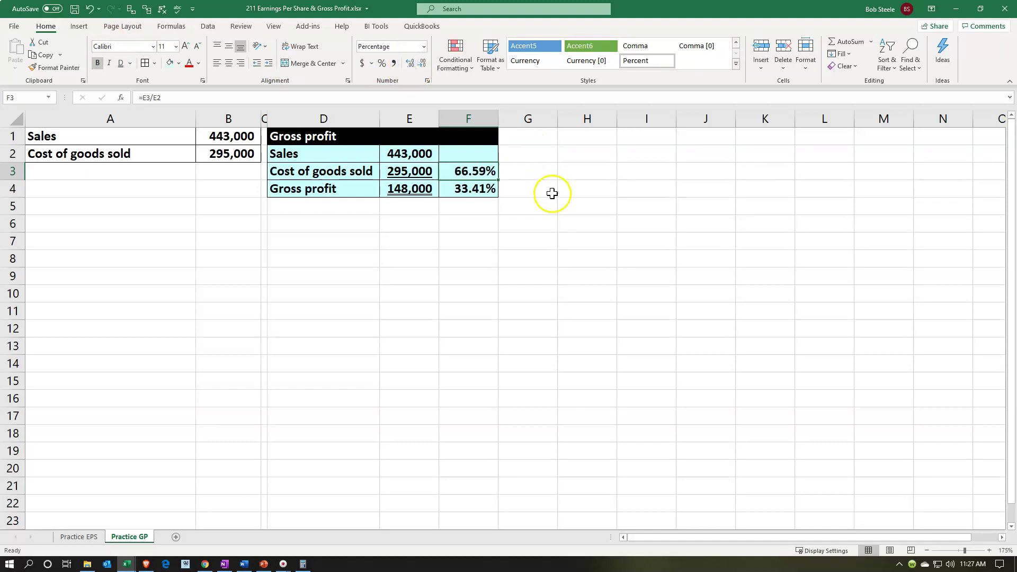
- Calculate sales as a share of itself in cell F2 with =E2/E2
click(484, 155)
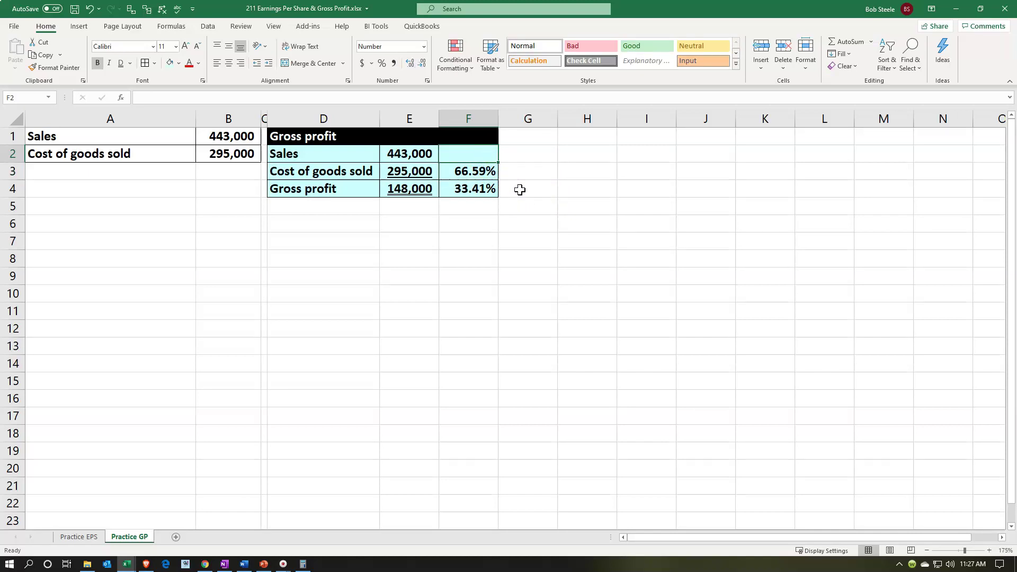
text(=)
key(Left)
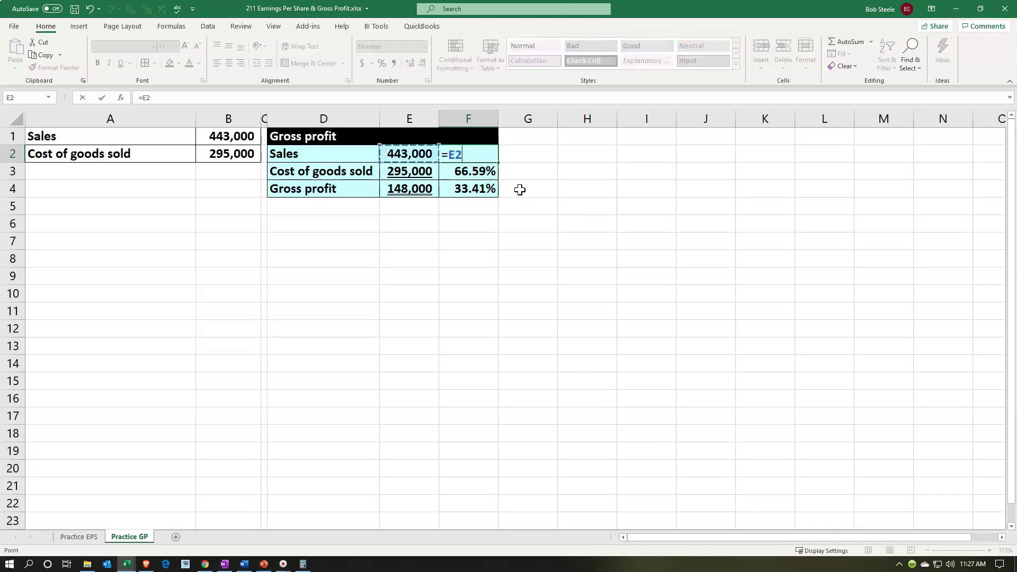
text(/)
click(421, 153)
key(ctrl+Return)
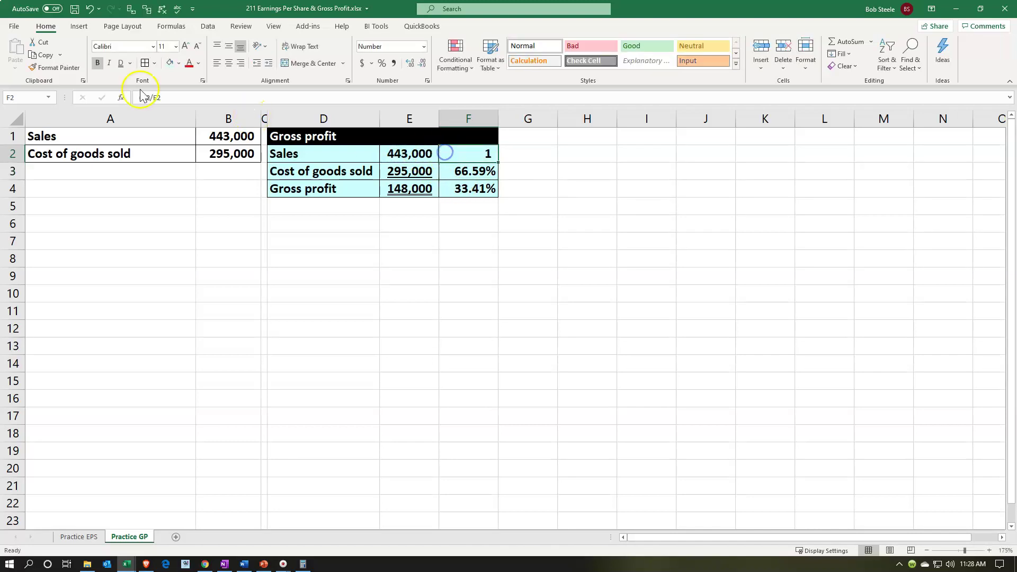
- Format the sales ratio in cell F2 as a percentage with two decimal places
click(411, 63)
click(411, 64)
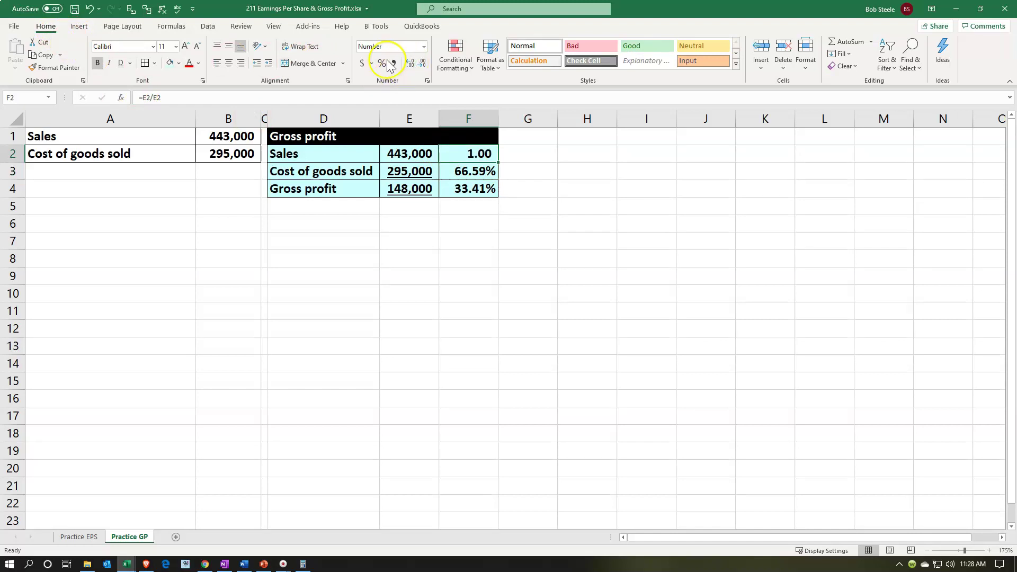
click(383, 63)
click(411, 64)
click(412, 64)
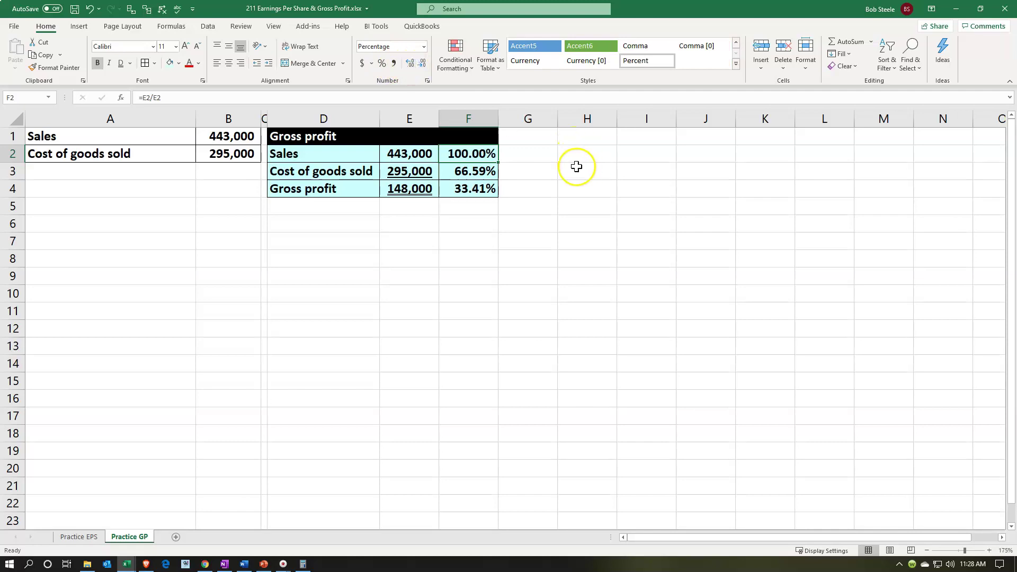
- Link cells G2 and G3 to the sales and cost of goods sold ratios with =+F2 and =+F3
click(526, 158)
text(+)
key(Left)
key(Return)
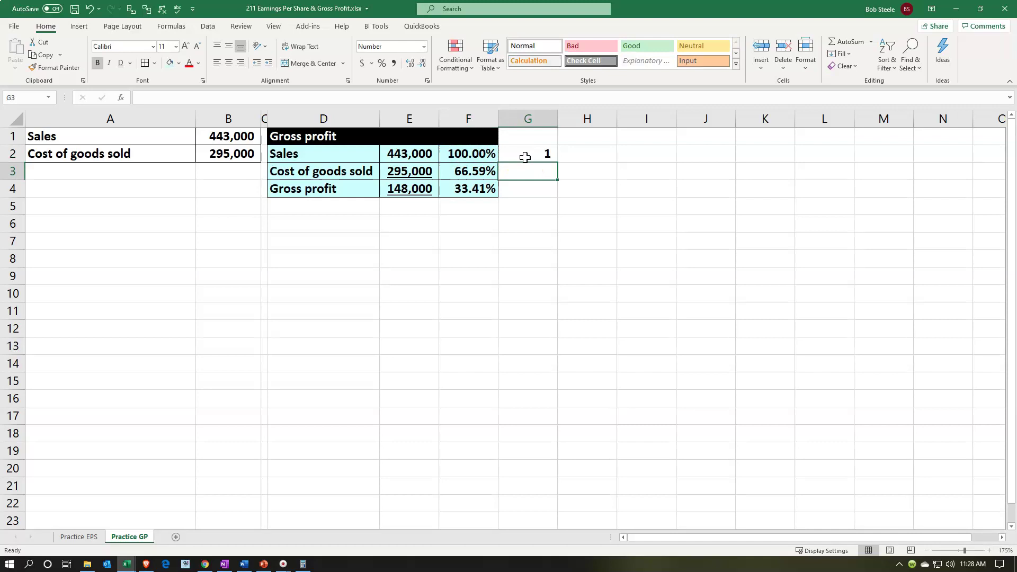
text(+)
key(Left)
key(Return)
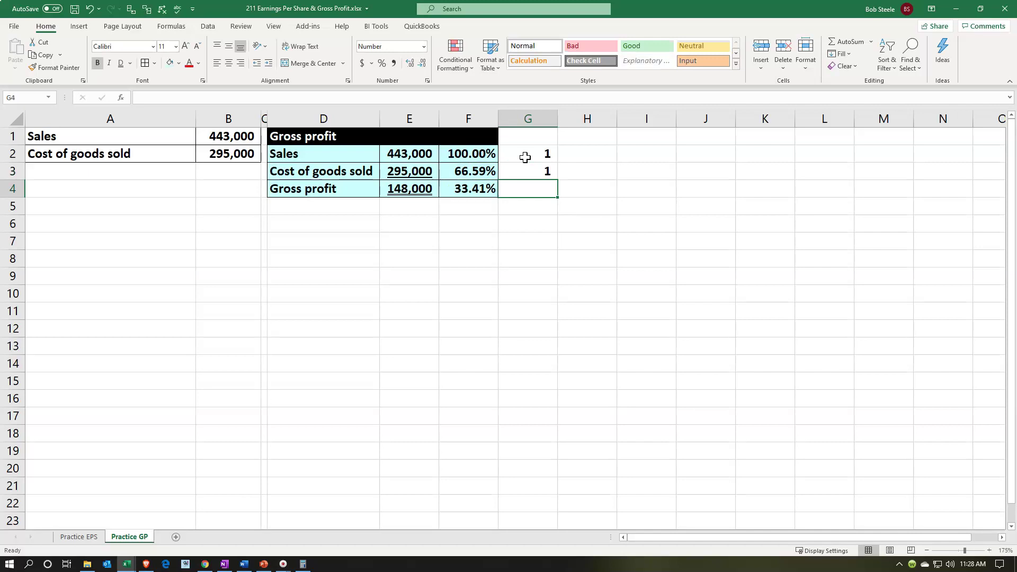
- Copy the formatting of F2:F4 onto G2:G4 with Format Painter, and select cell G4
drag(477, 154, 465, 189)
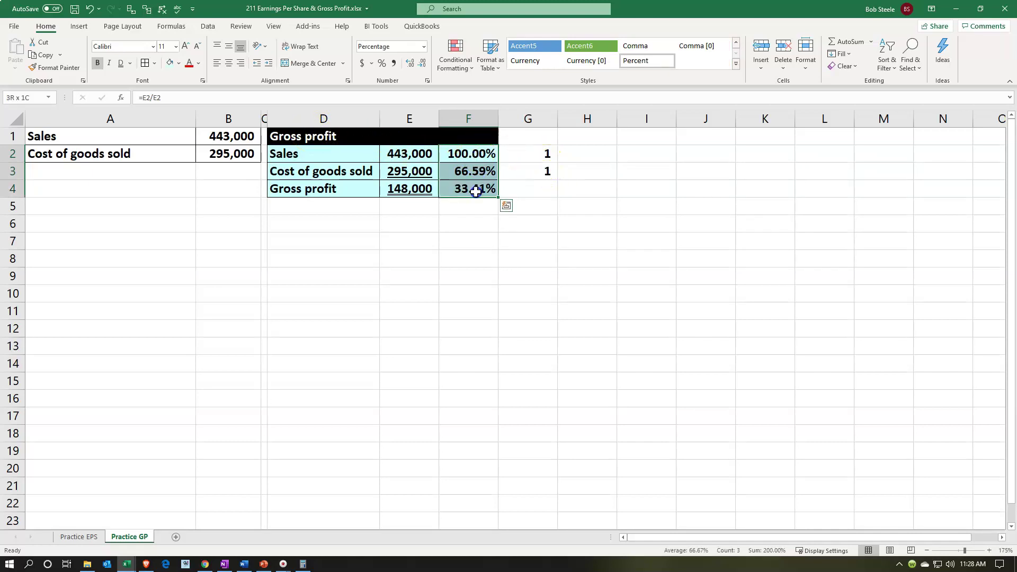
click(56, 71)
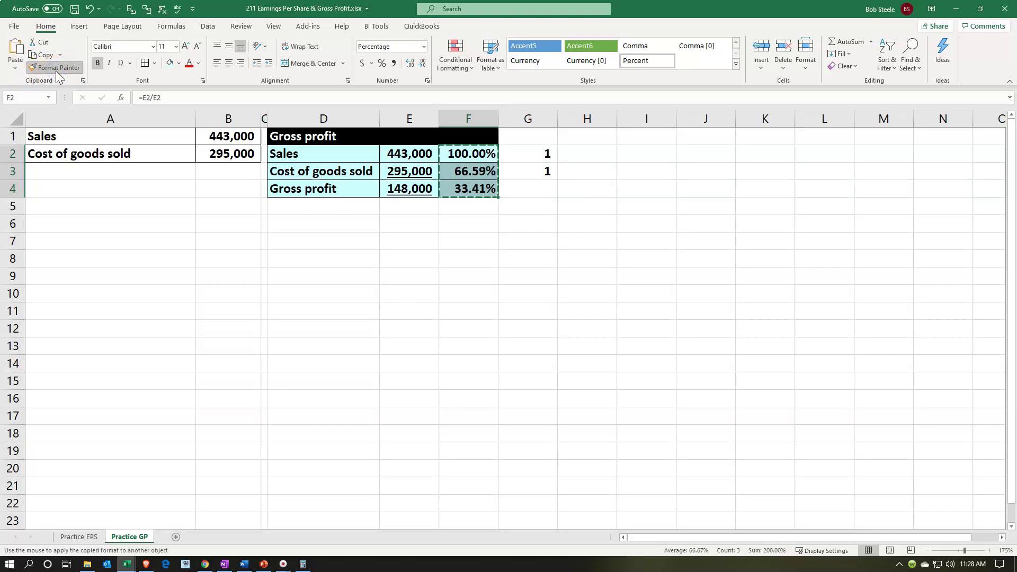
click(523, 153)
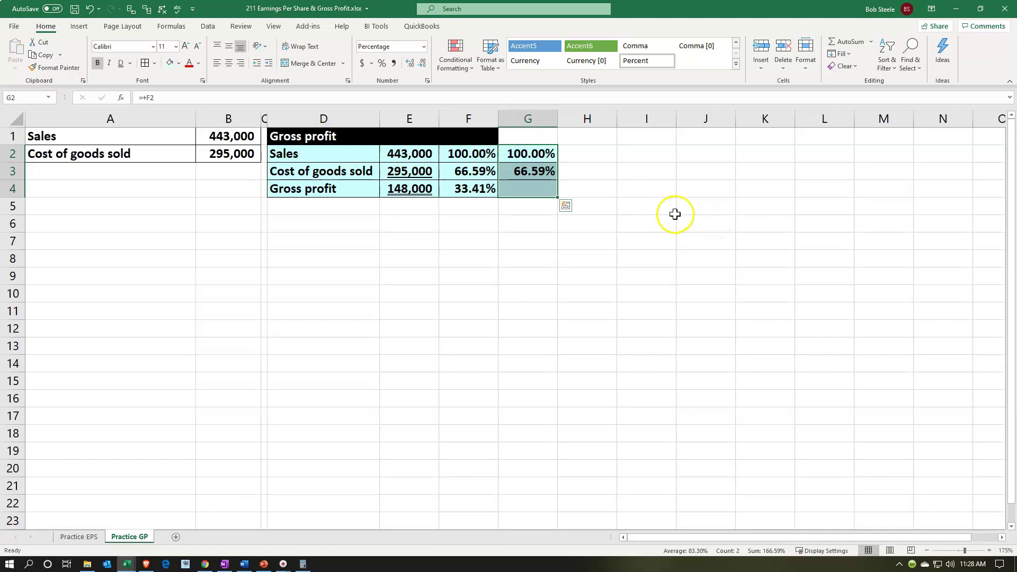
click(525, 191)
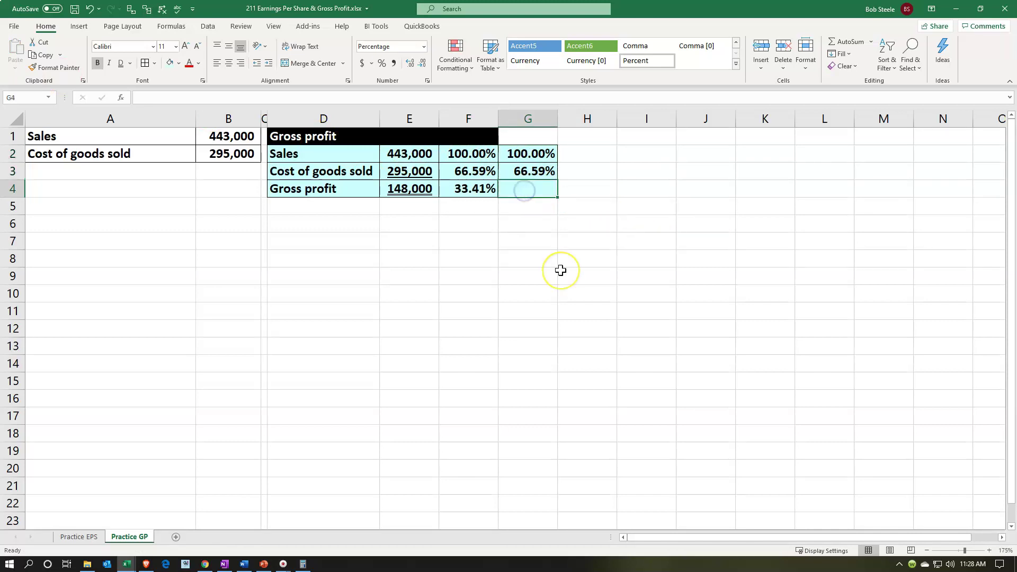
- Calculate the gross profit ratio in cell G4 by subtracting the cost of goods sold ratio from the sales ratio with =G2-G3
text(=)
key(Up)
key(Up)
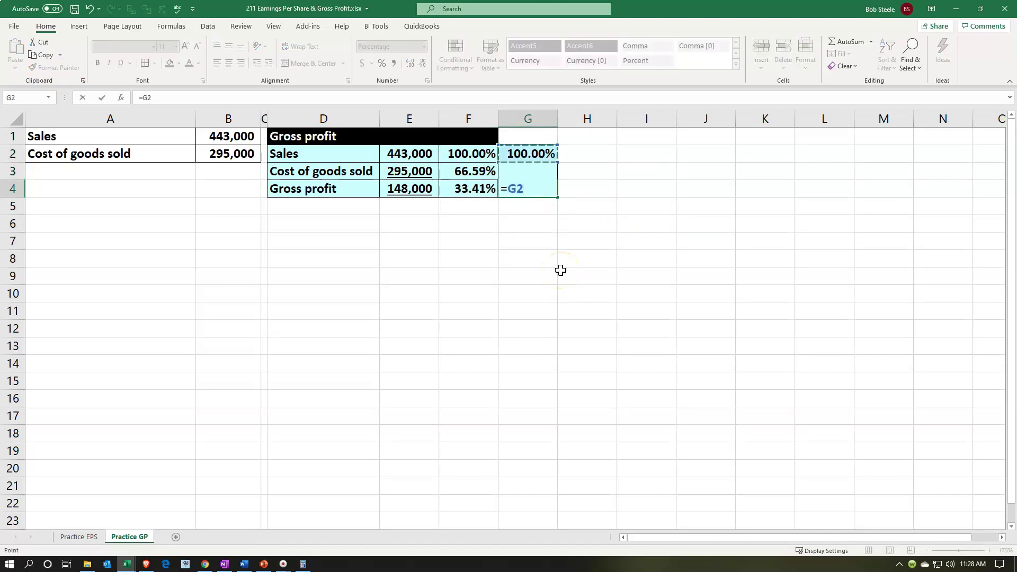
text(-)
key(Up)
key(Return)
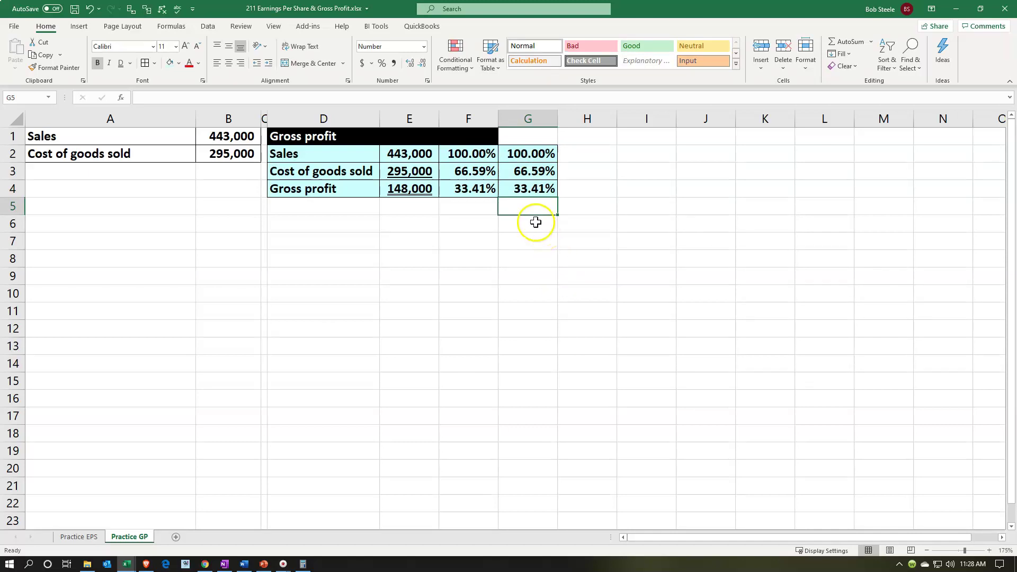
- Apply a single underline to the cost of goods sold percentages in cells F3:G3
drag(478, 171, 512, 174)
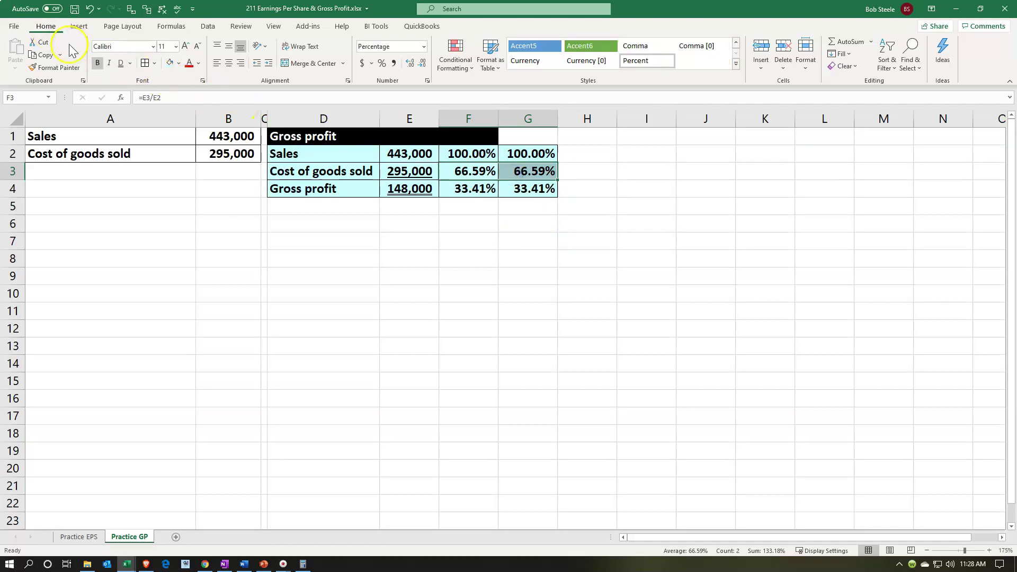
click(131, 67)
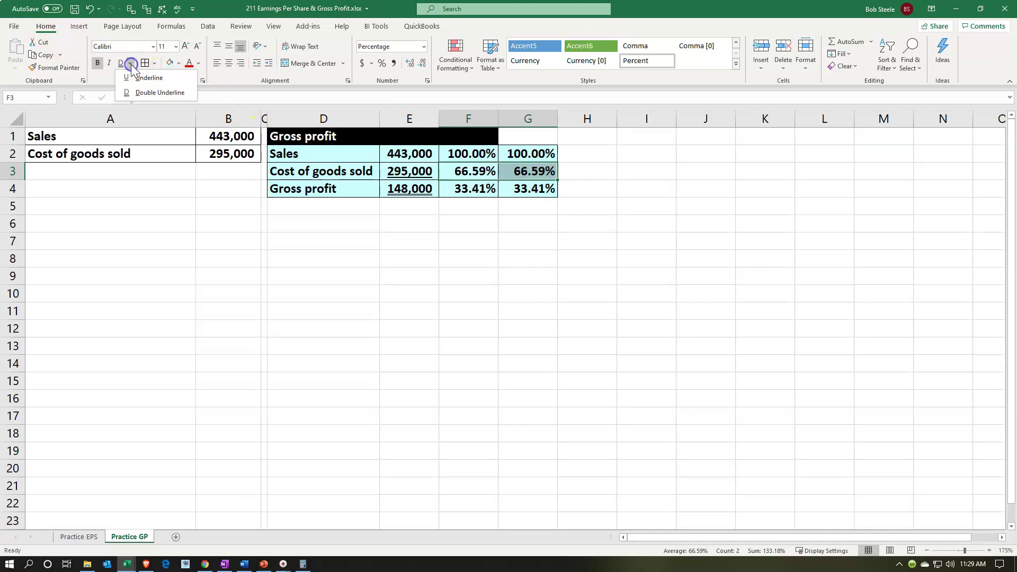
click(134, 72)
click(366, 217)
- Apply a double underline to the gross profit percentages in cells F4:G4
drag(469, 194, 532, 192)
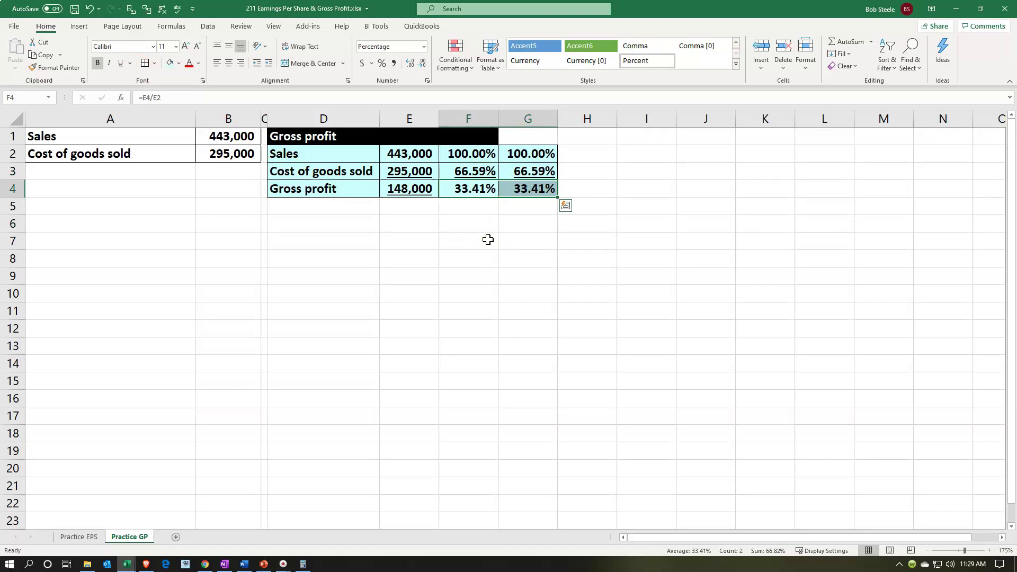
click(131, 84)
click(130, 62)
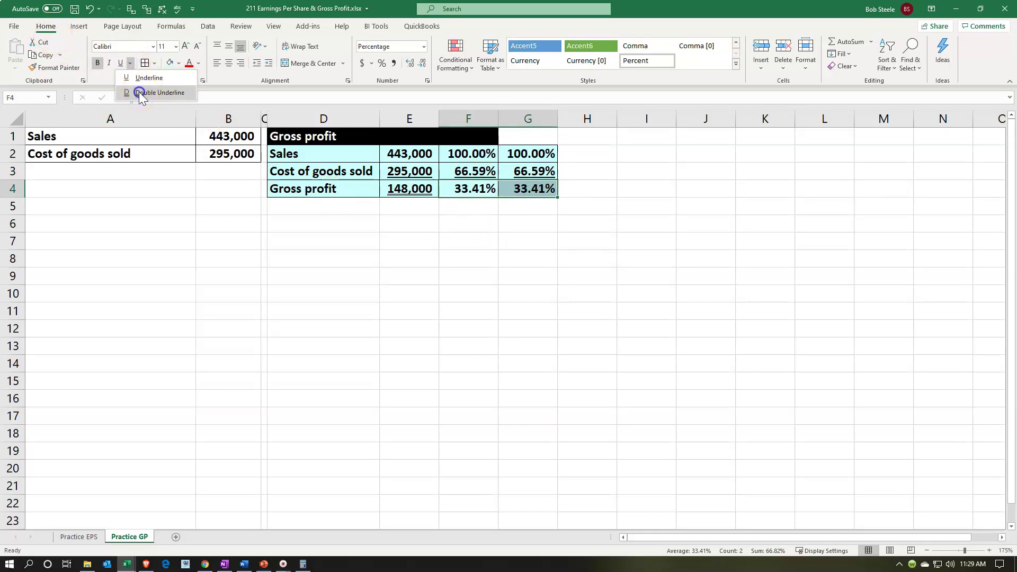
click(139, 92)
click(457, 217)
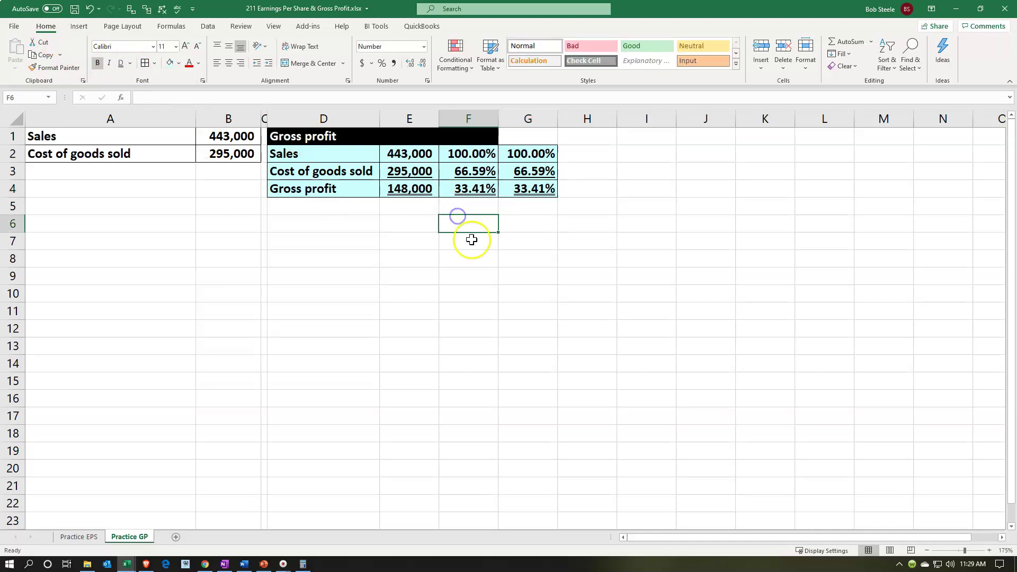